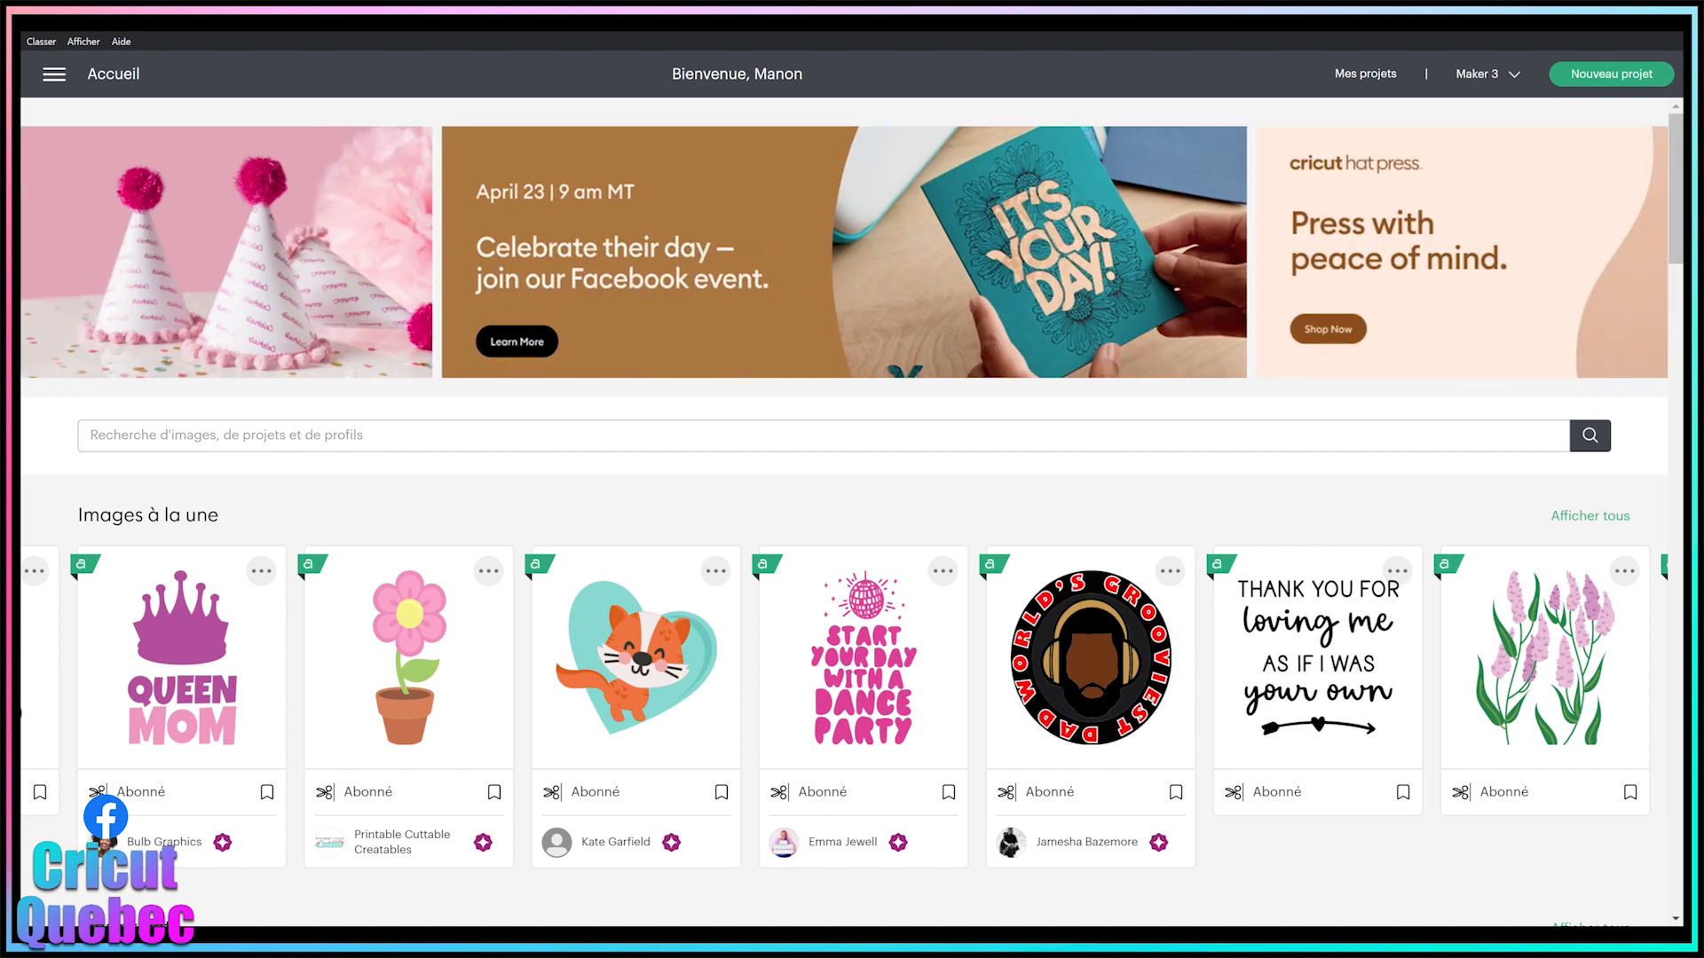
# Start a new project and add a text object with the person's first name near the middle of the canvas.
pyautogui.scroll(-2, 408, 622)
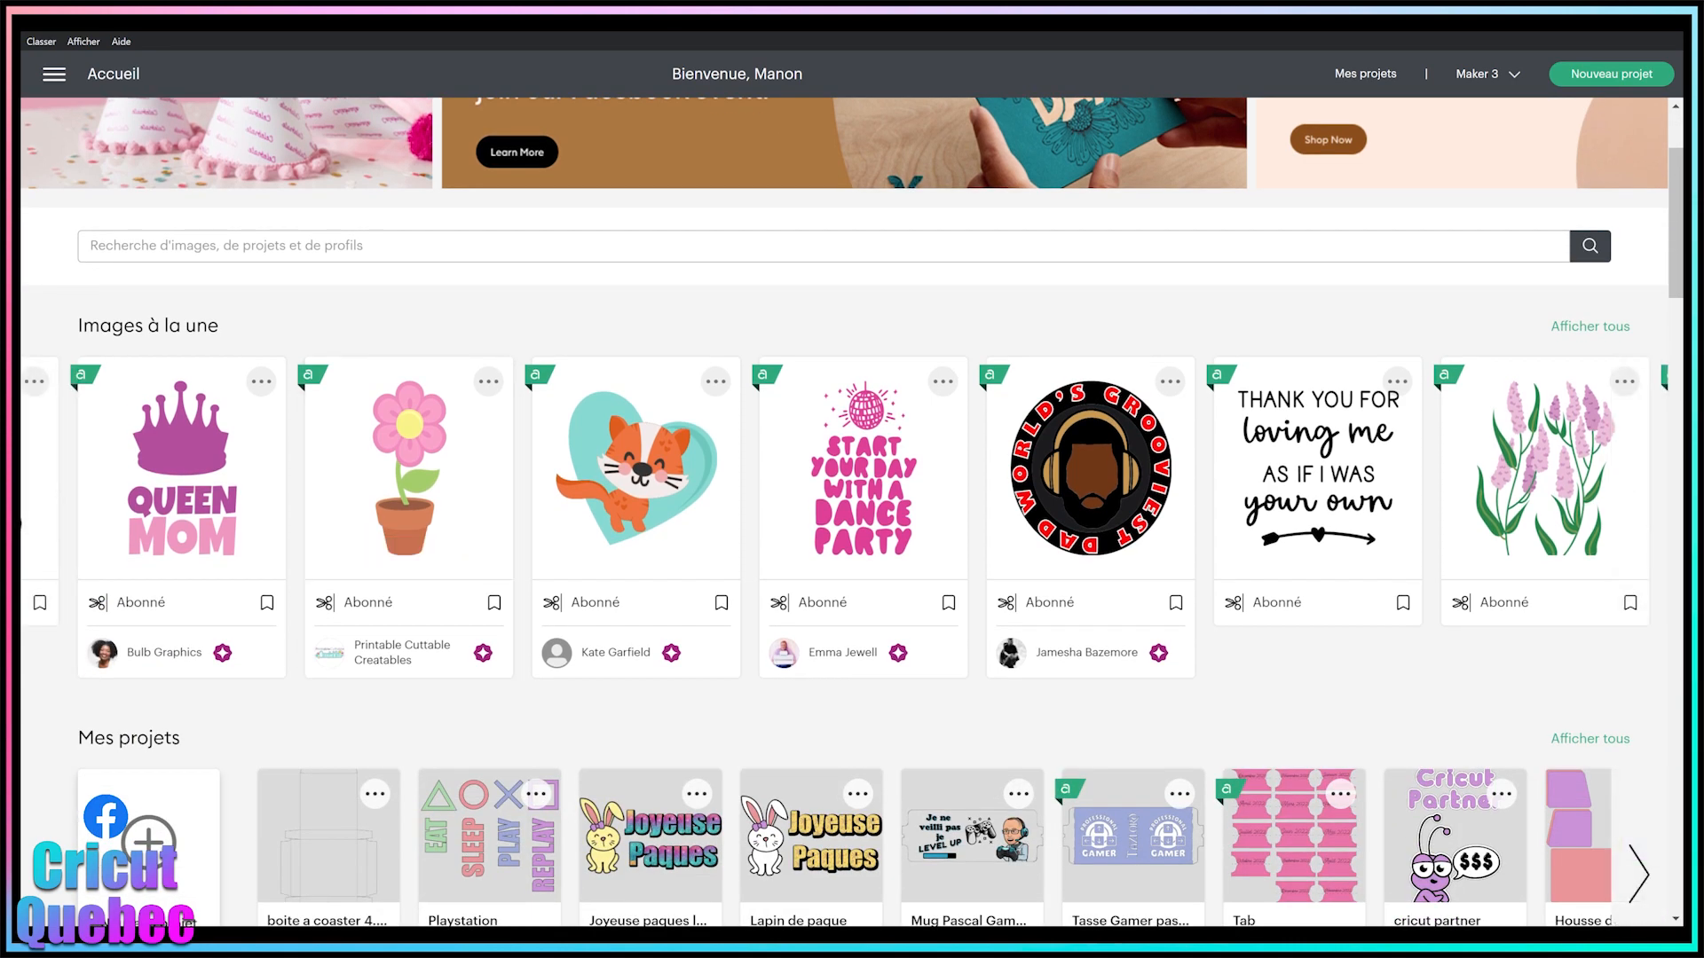
pyautogui.click(149, 856)
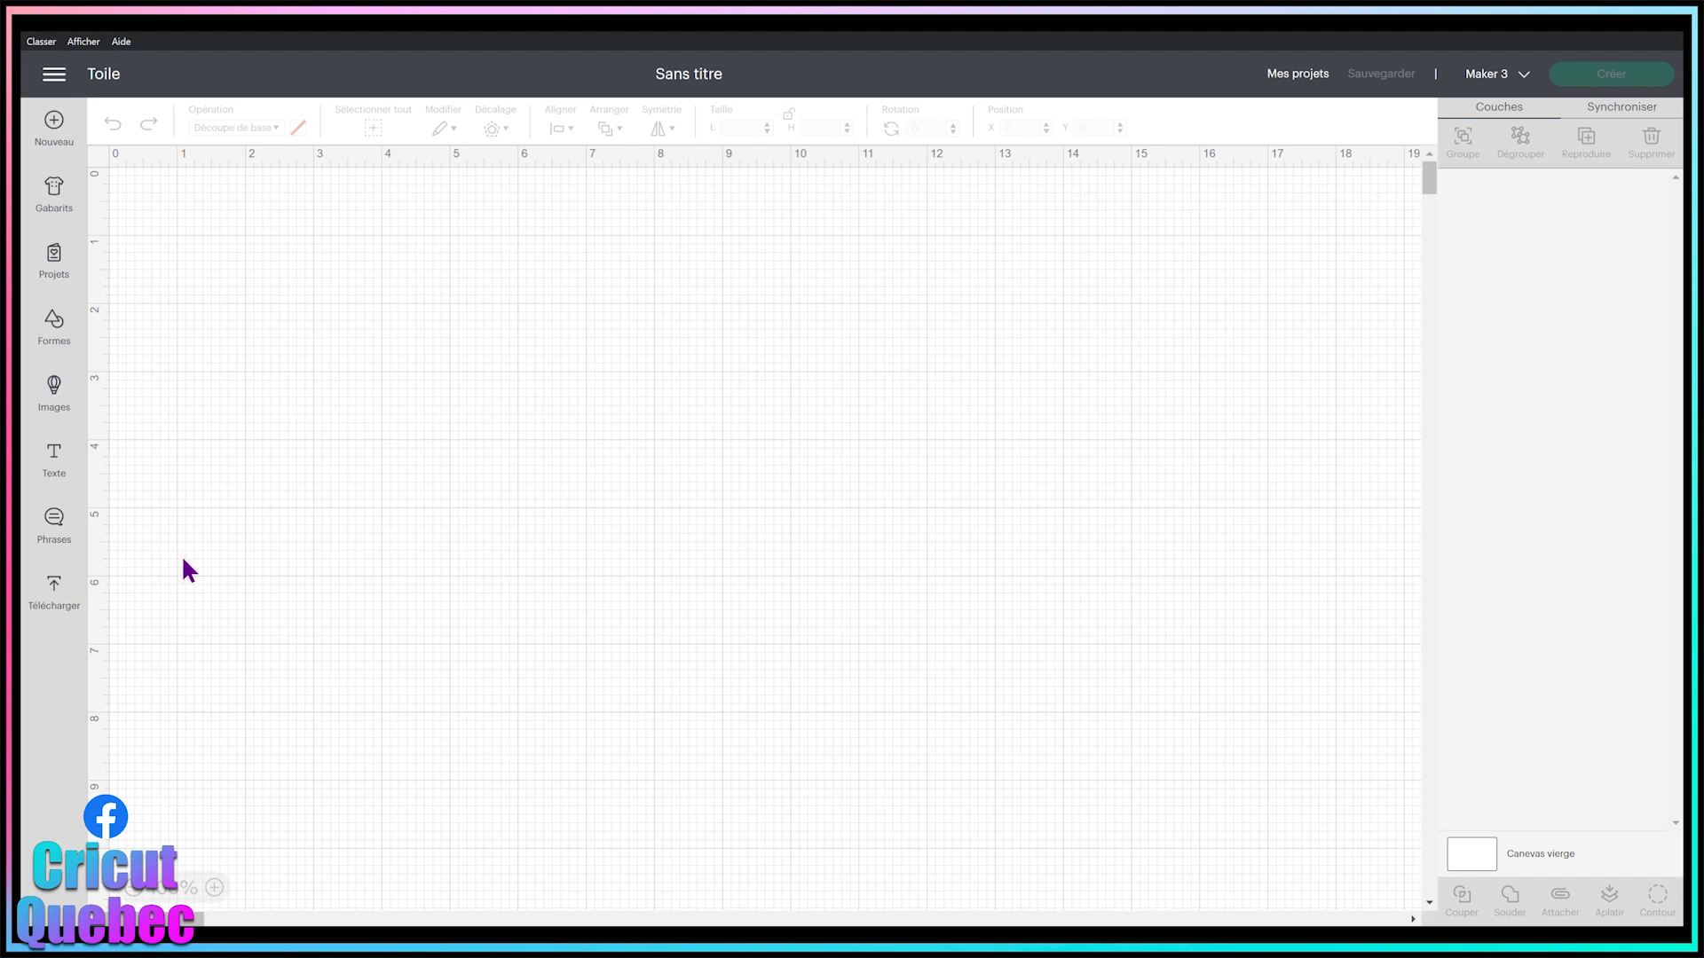
pyautogui.click(55, 457)
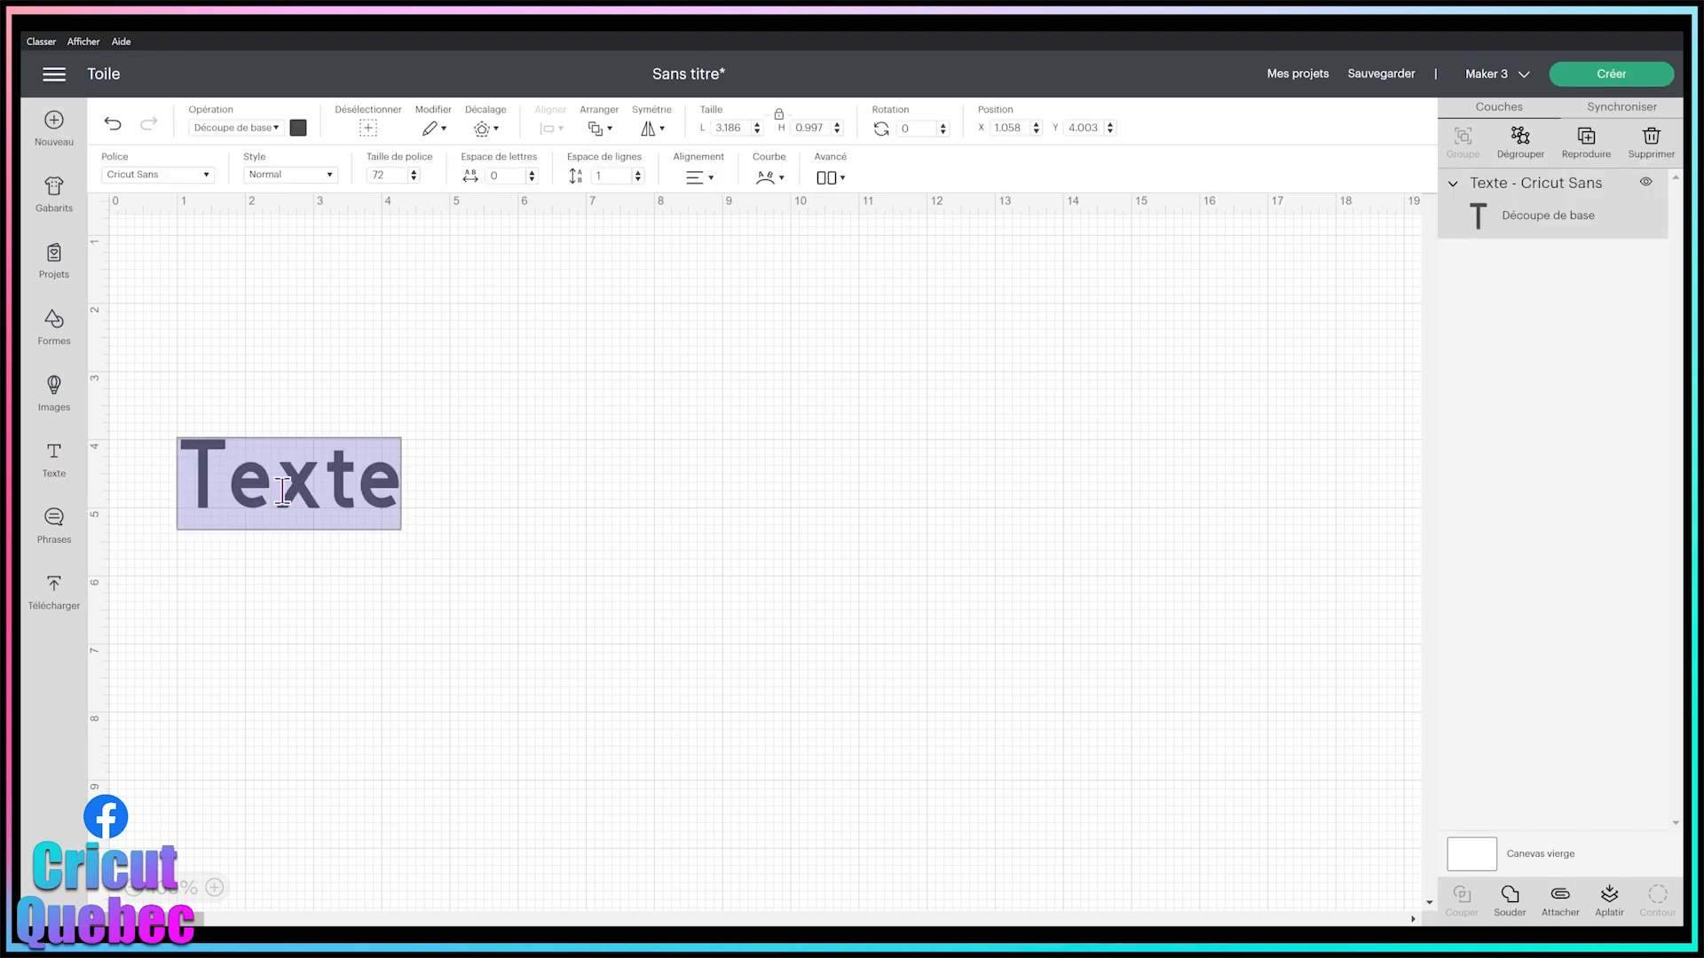
pyautogui.write('Manon')
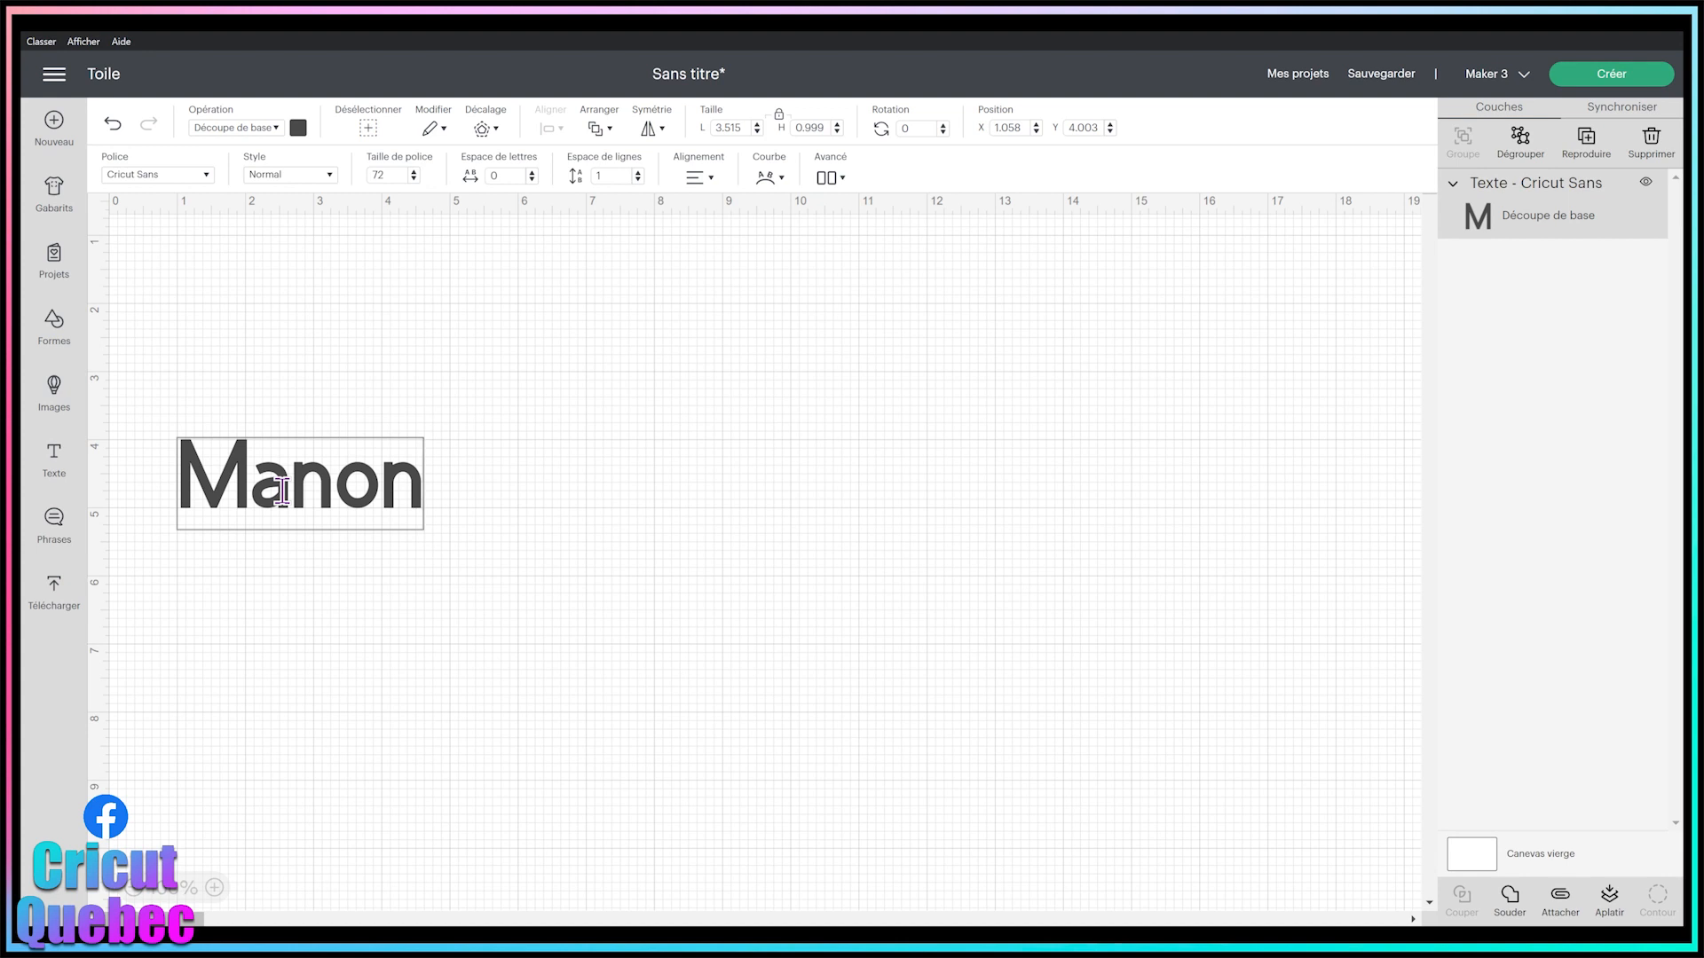
pyautogui.click(483, 621)
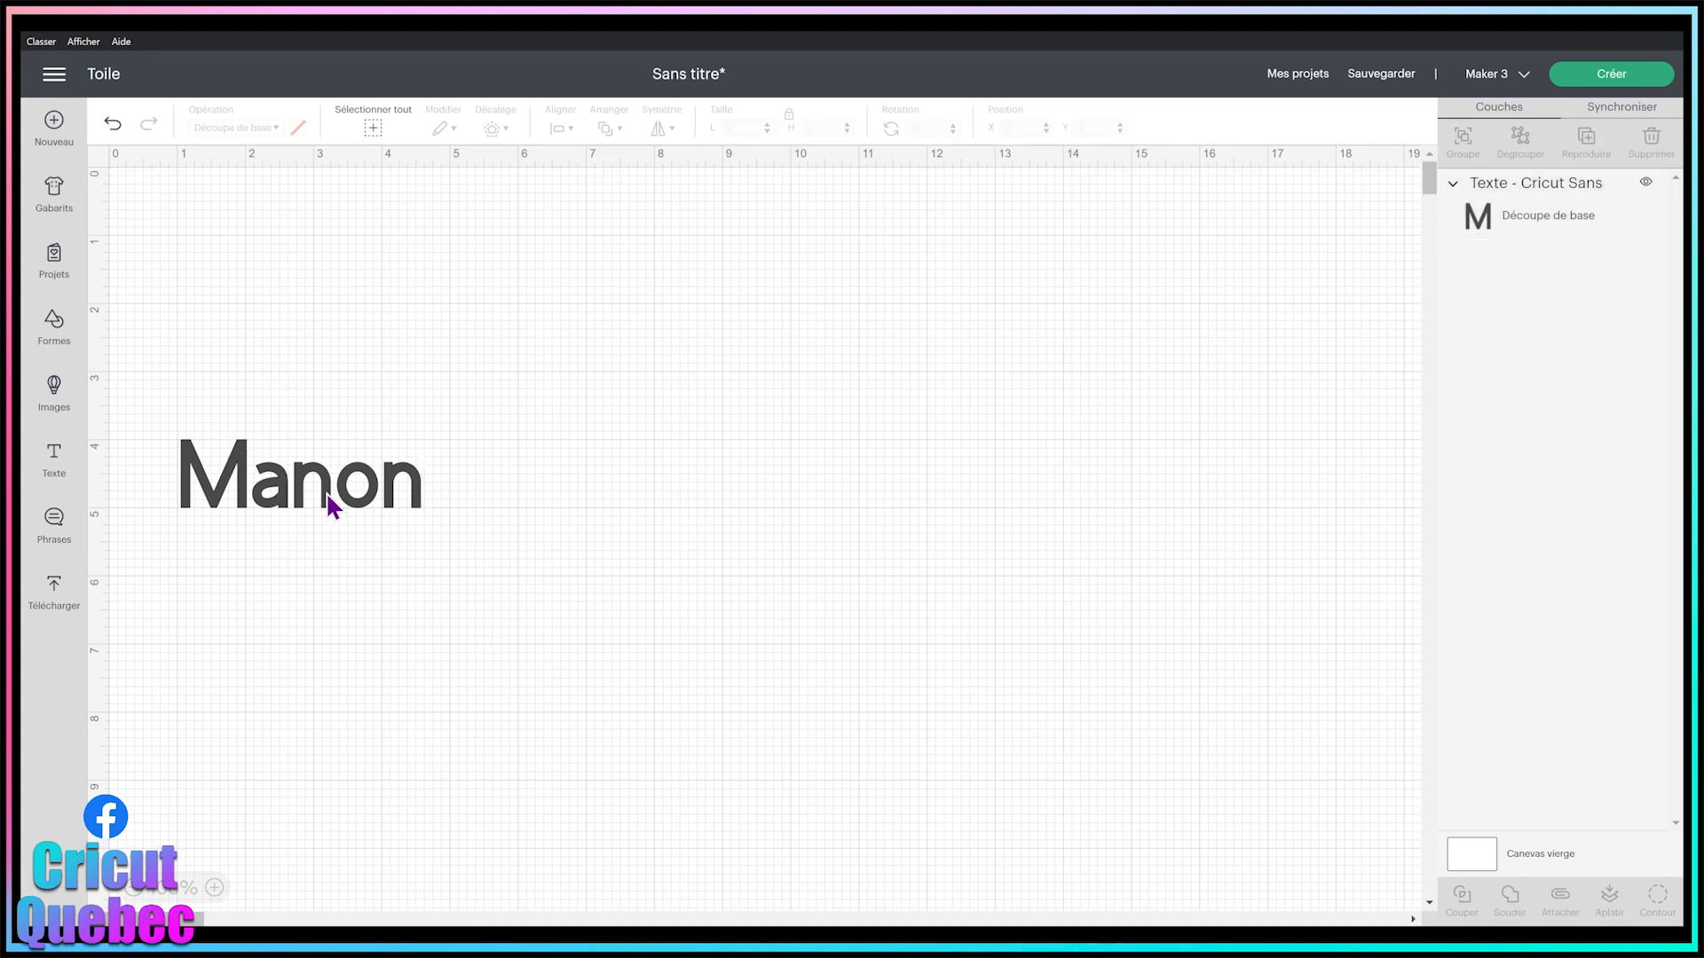
pyautogui.moveTo(328, 495); pyautogui.dragTo(717, 486)
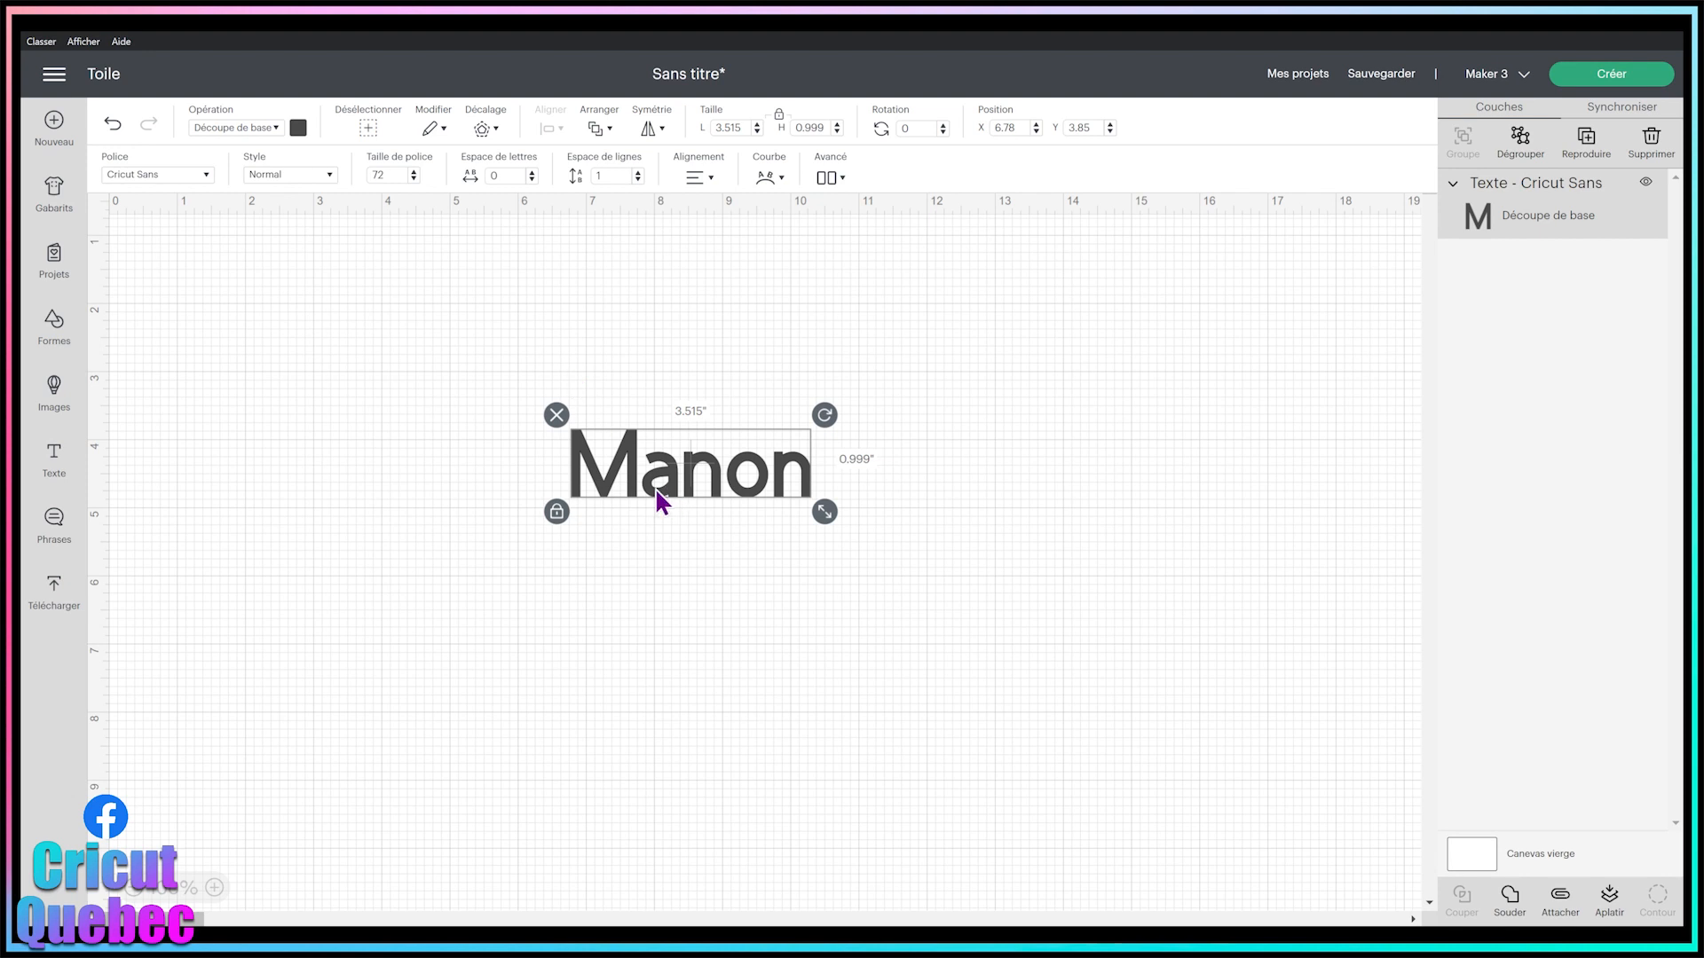
pyautogui.moveTo(632, 443); pyautogui.dragTo(601, 499)
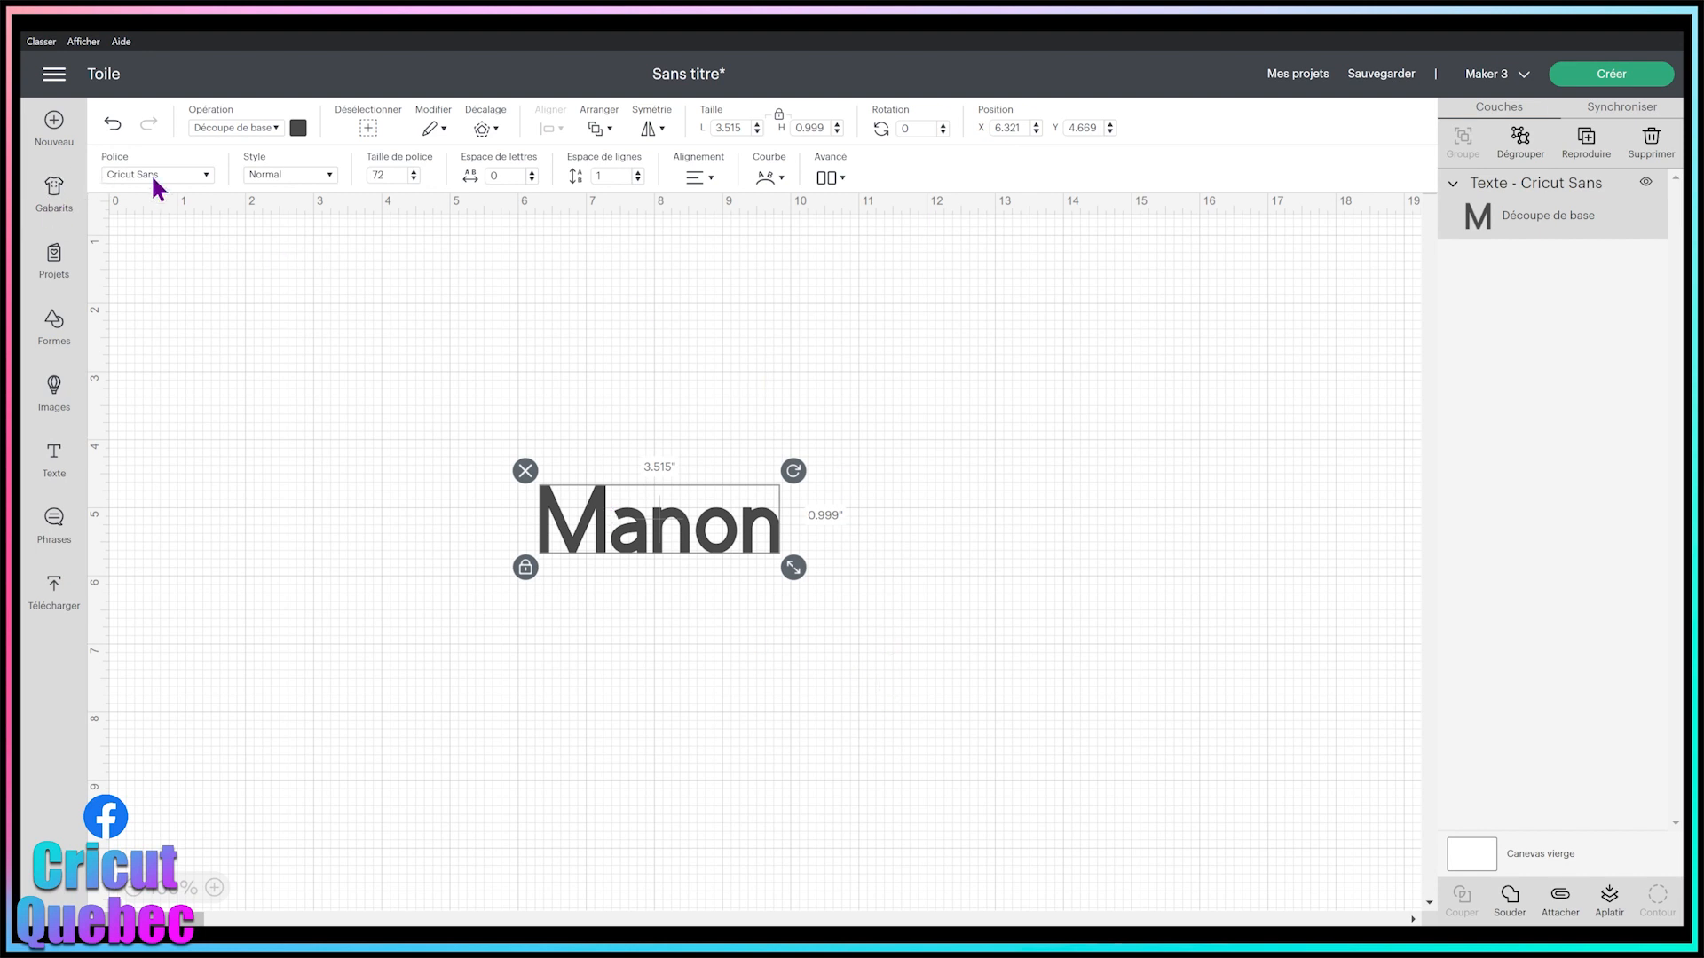
# Set the font of the name text to Milkshake.
pyautogui.click(207, 176)
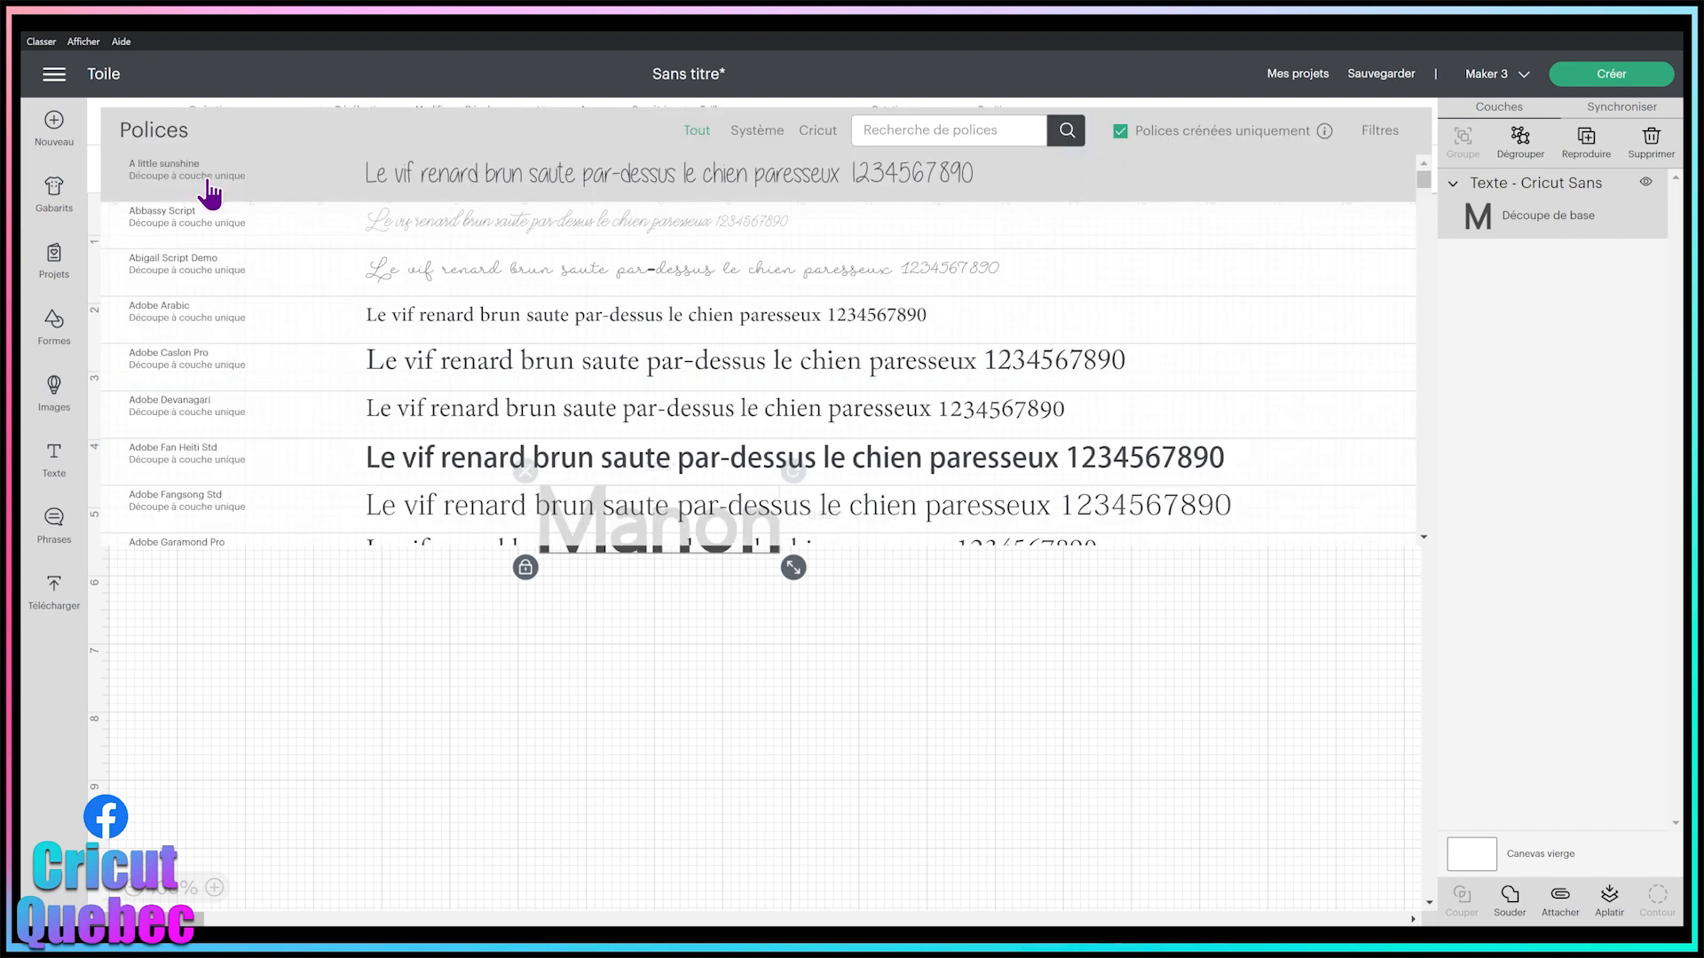
pyautogui.scroll(-15, 907, 310)
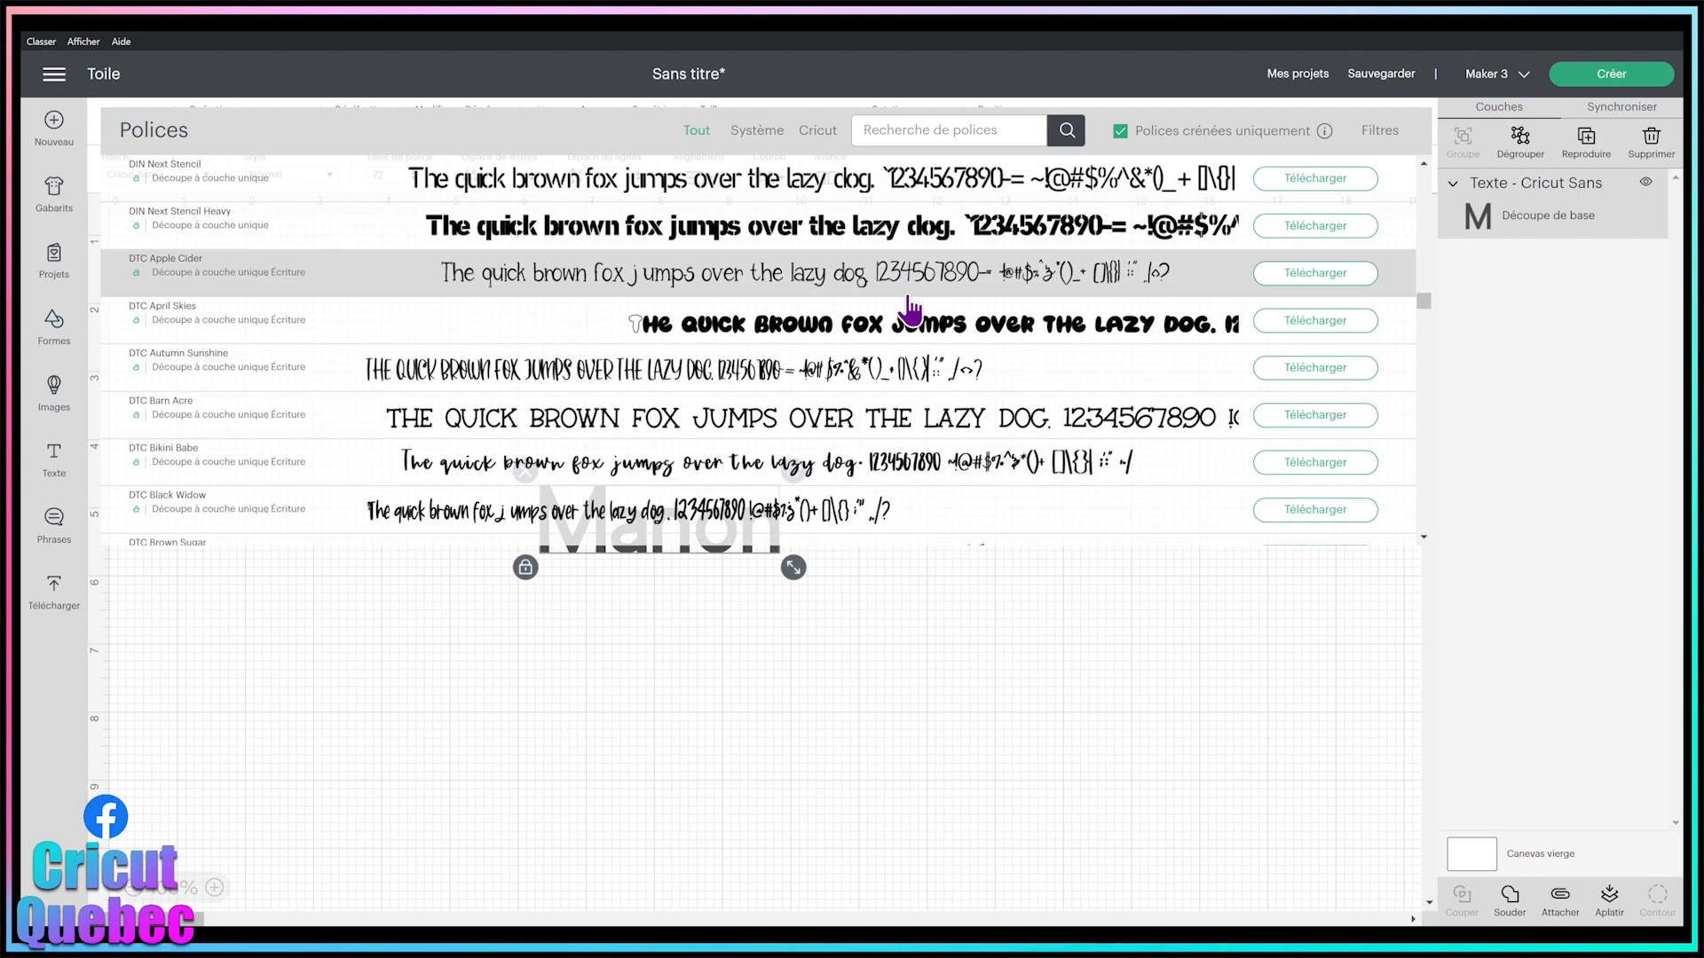
pyautogui.scroll(-5, 985, 355)
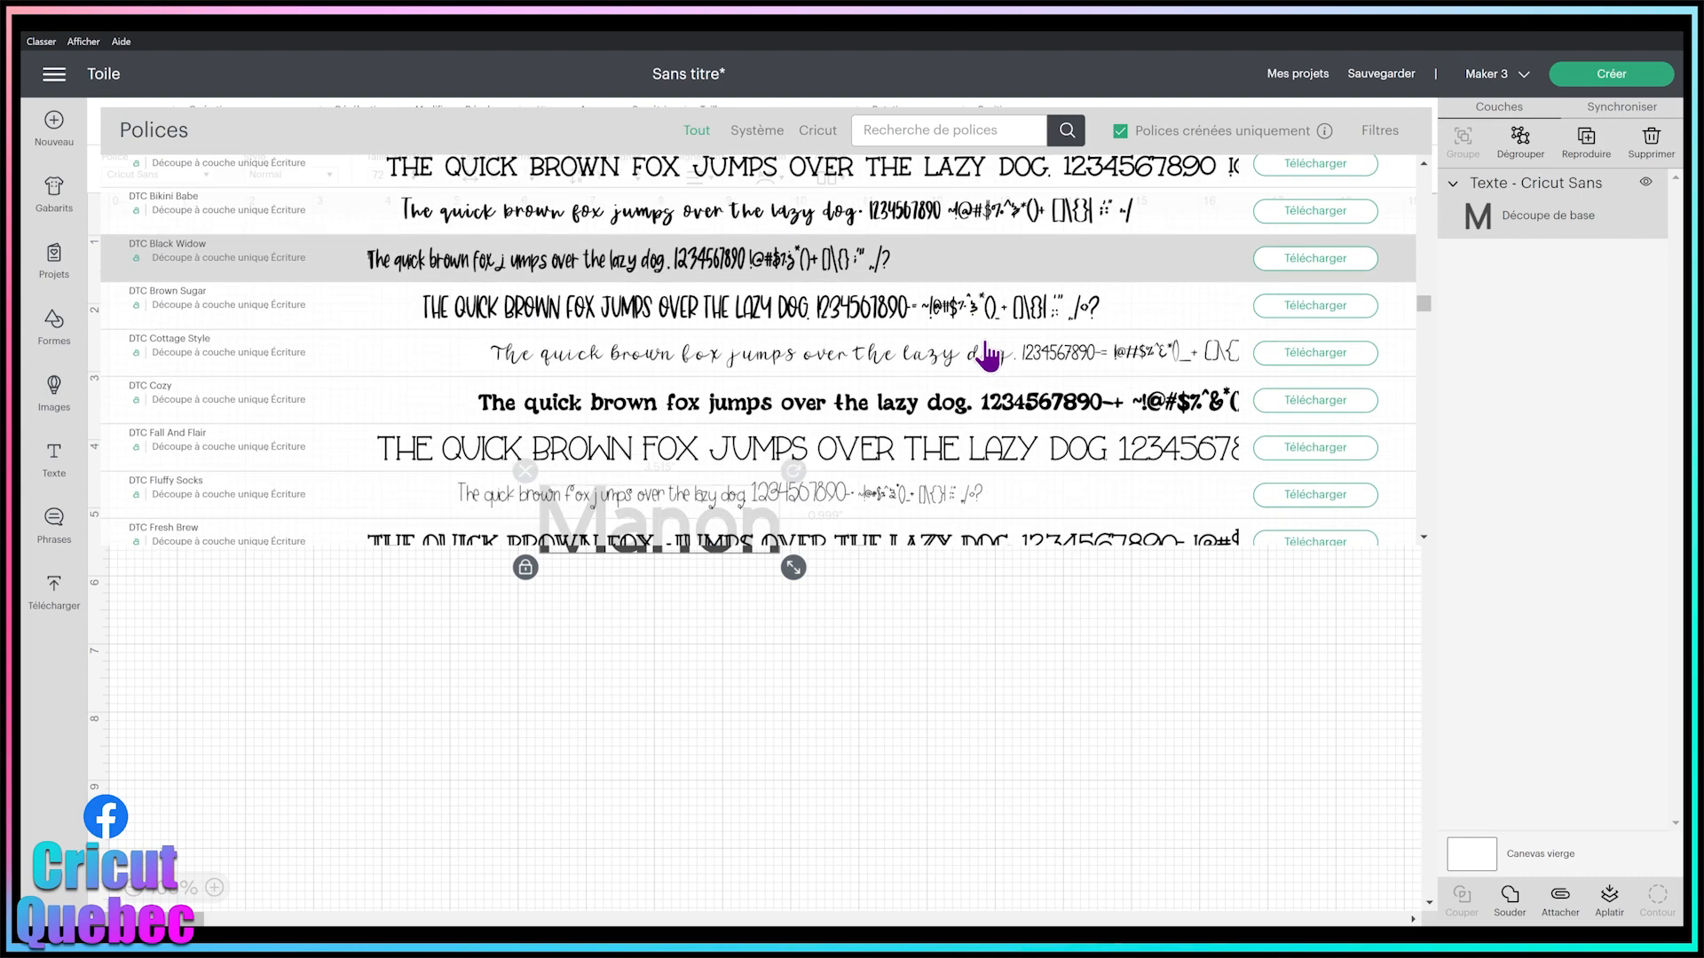
pyautogui.scroll(-10, 988, 355)
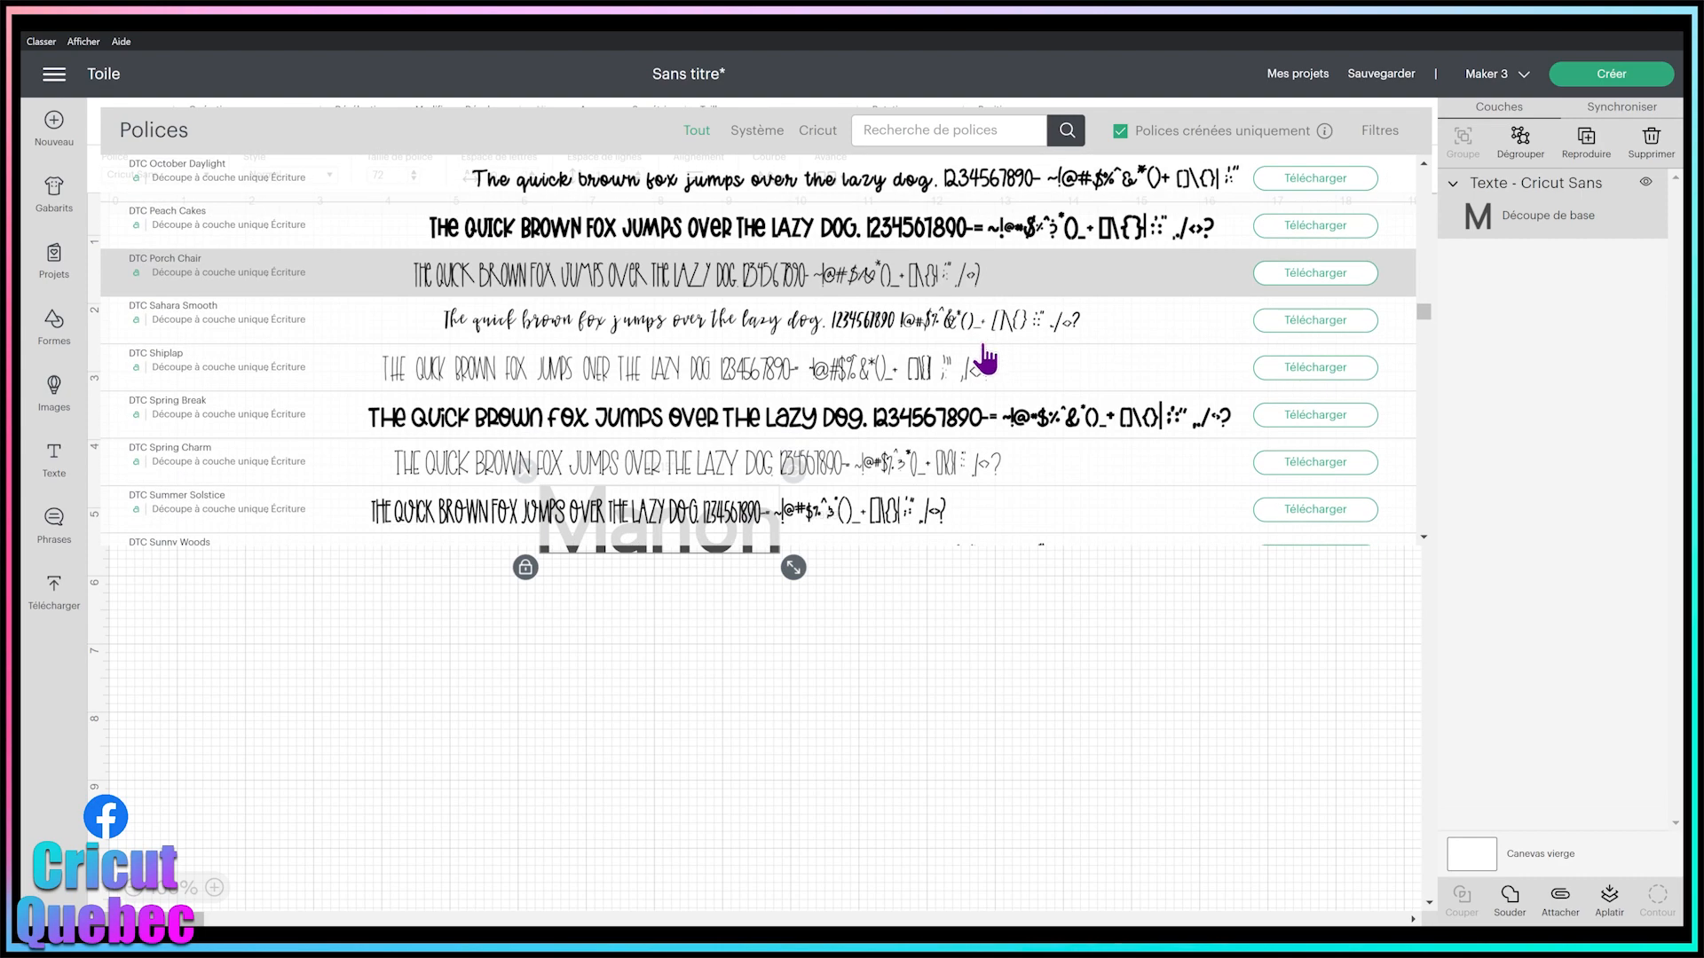
pyautogui.scroll(-3, 988, 359)
pyautogui.scroll(-5, 985, 355)
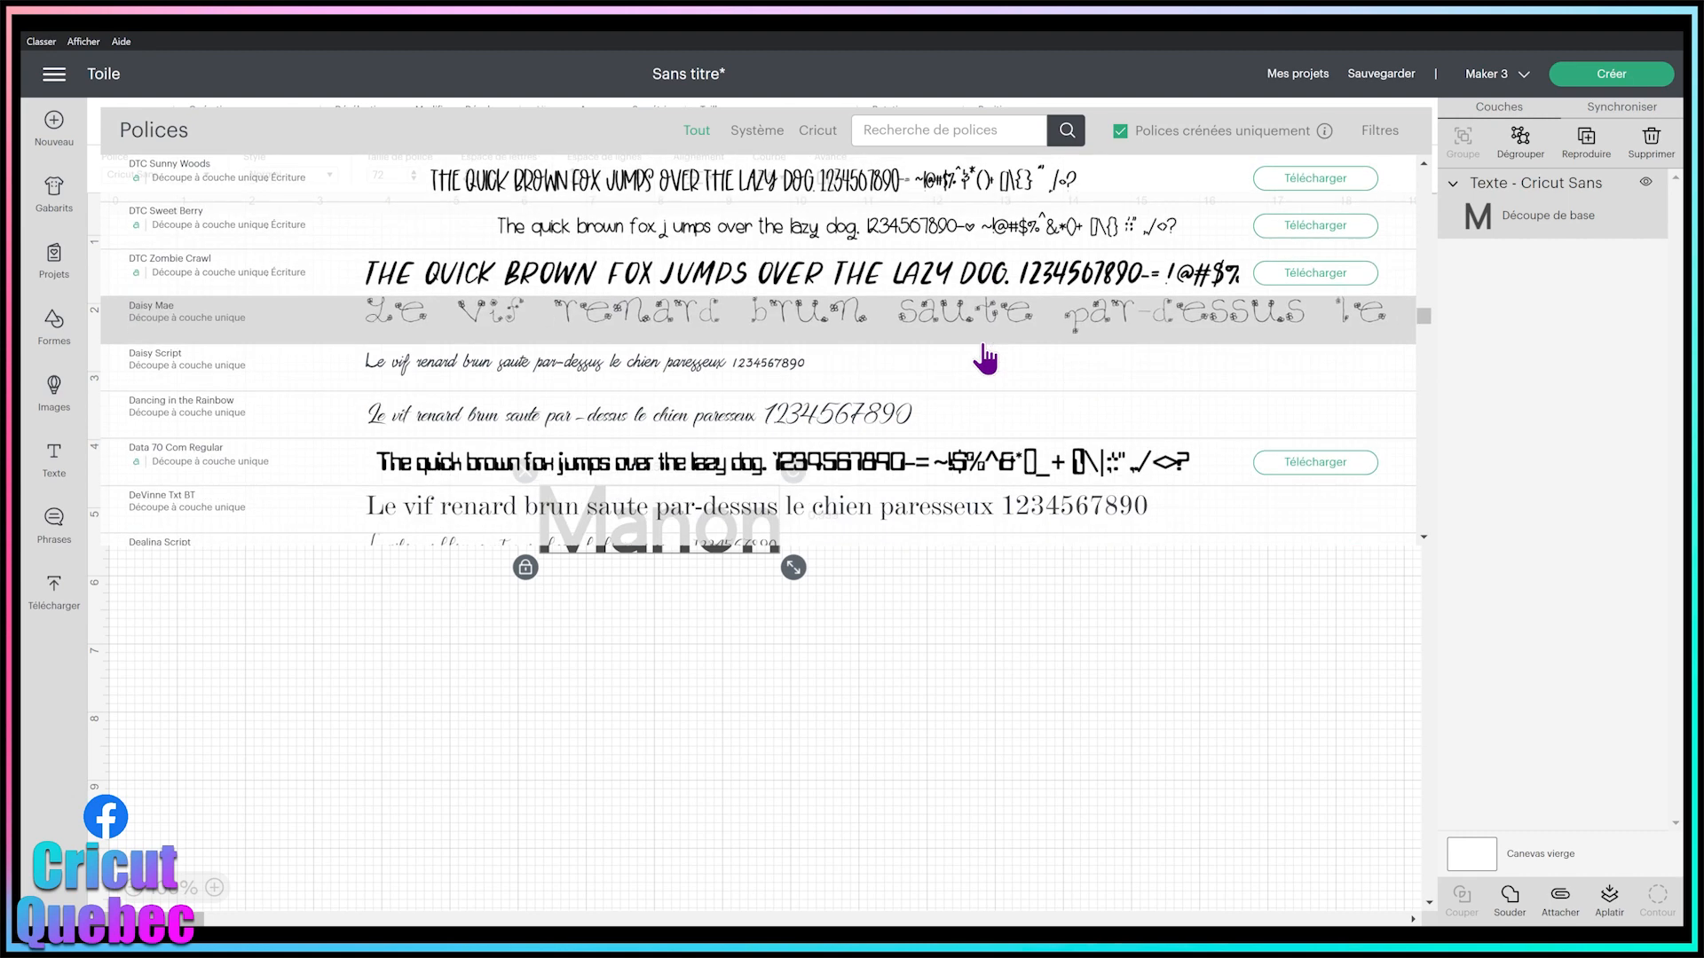
pyautogui.scroll(-5, 985, 358)
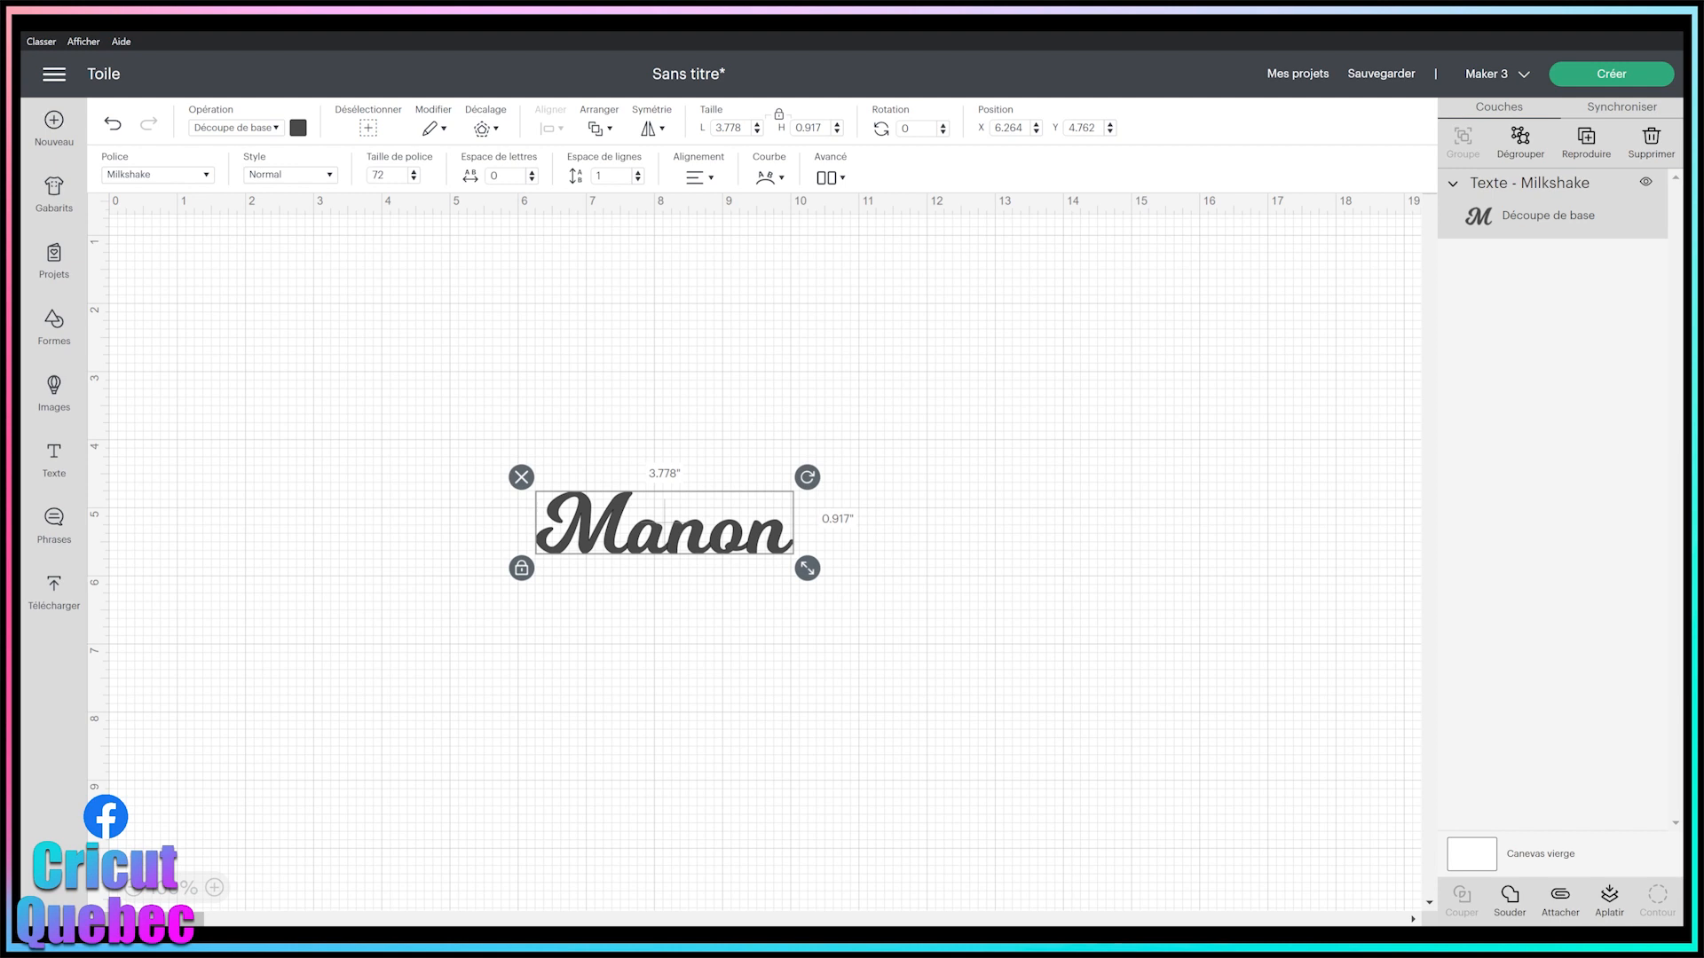
# Paste a decorative swash tail after the last letter of the name and move the text slightly up.
pyautogui.doubleClick(738, 540)
pyautogui.moveTo(748, 533); pyautogui.dragTo(806, 516)
pyautogui.hotkey('ctrl', 'v')
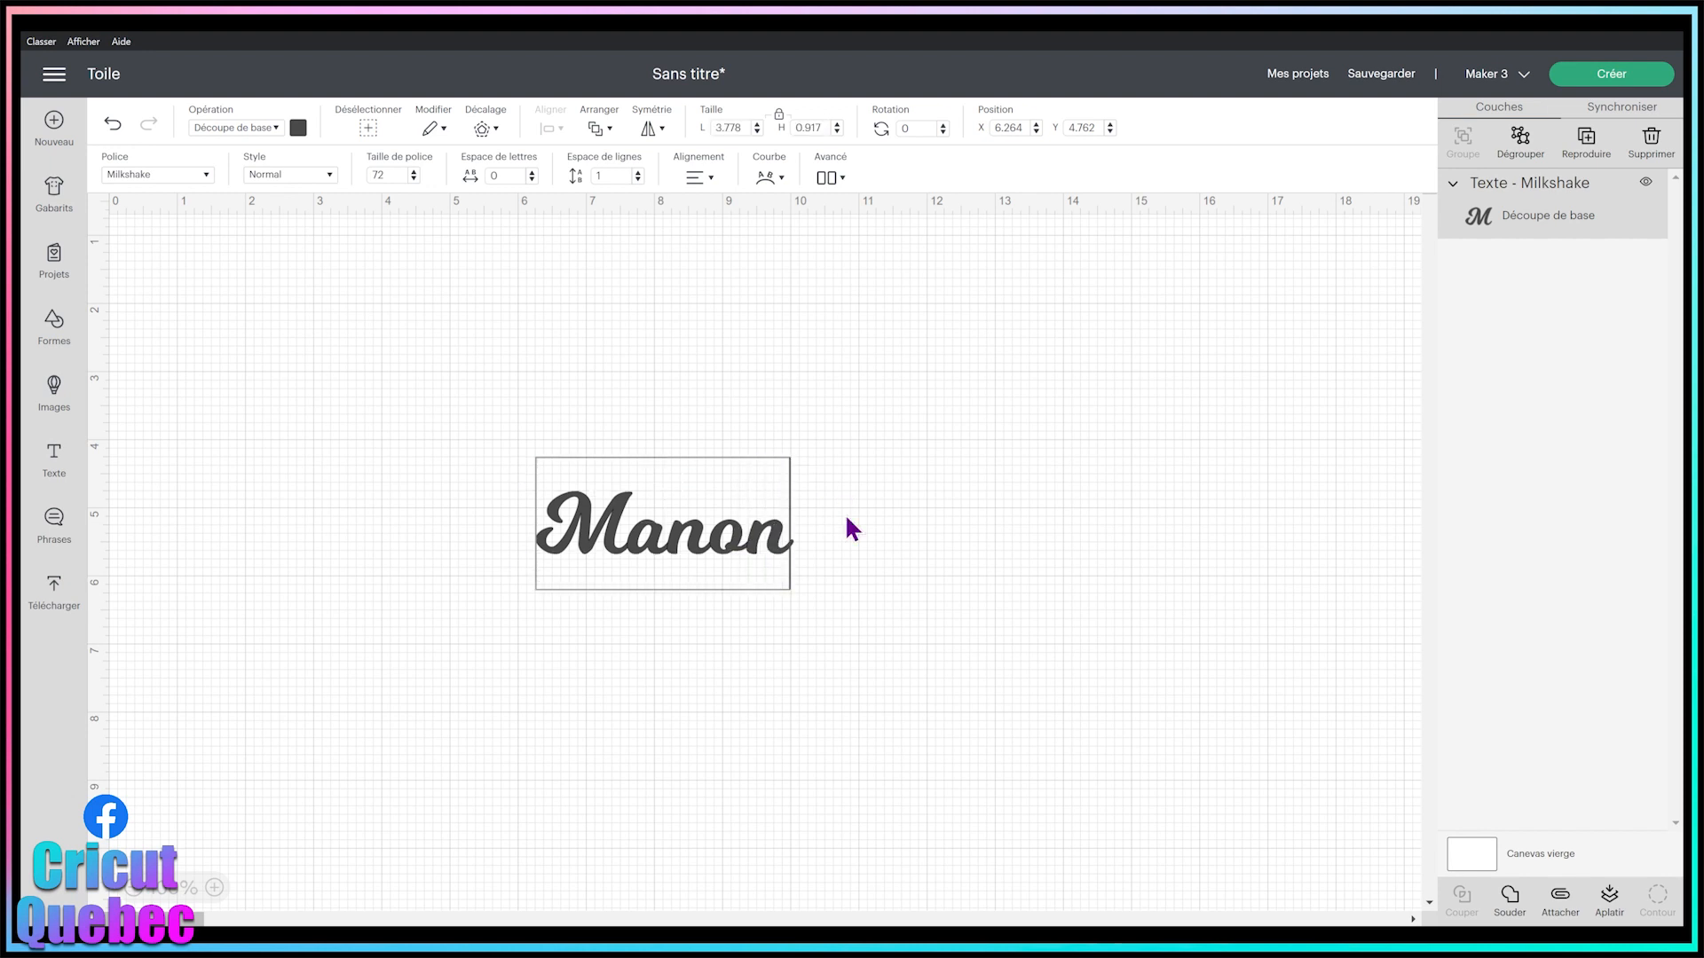
pyautogui.click(945, 503)
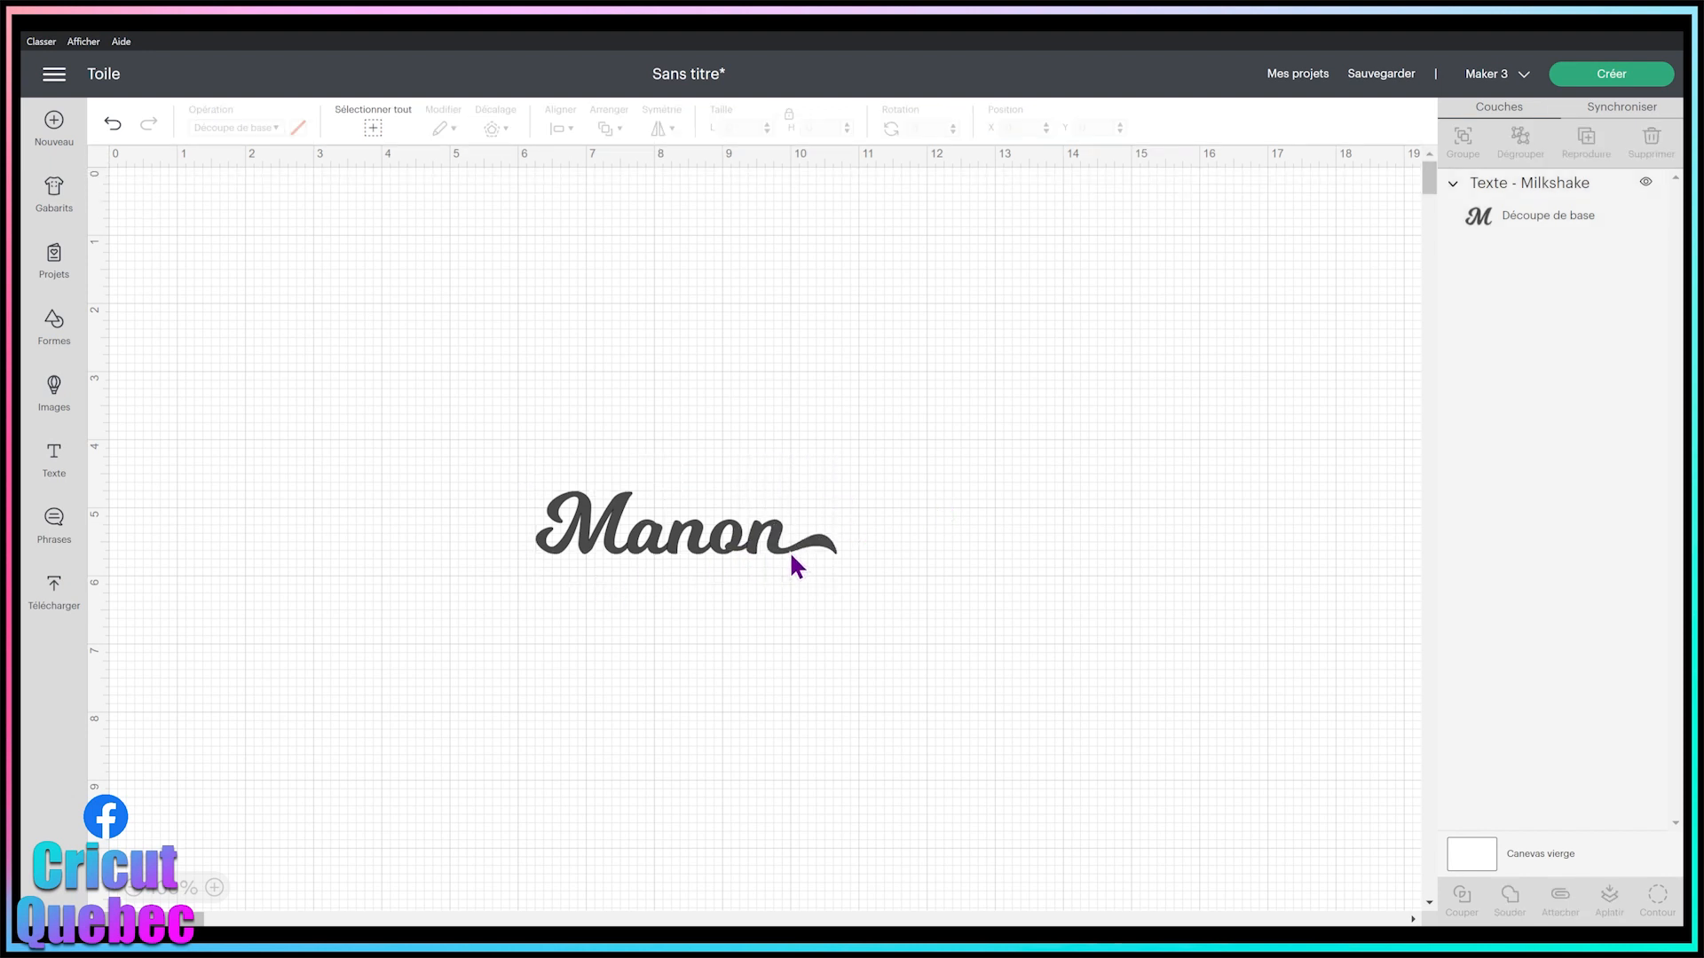
pyautogui.moveTo(552, 539); pyautogui.dragTo(568, 493)
pyautogui.click(980, 502)
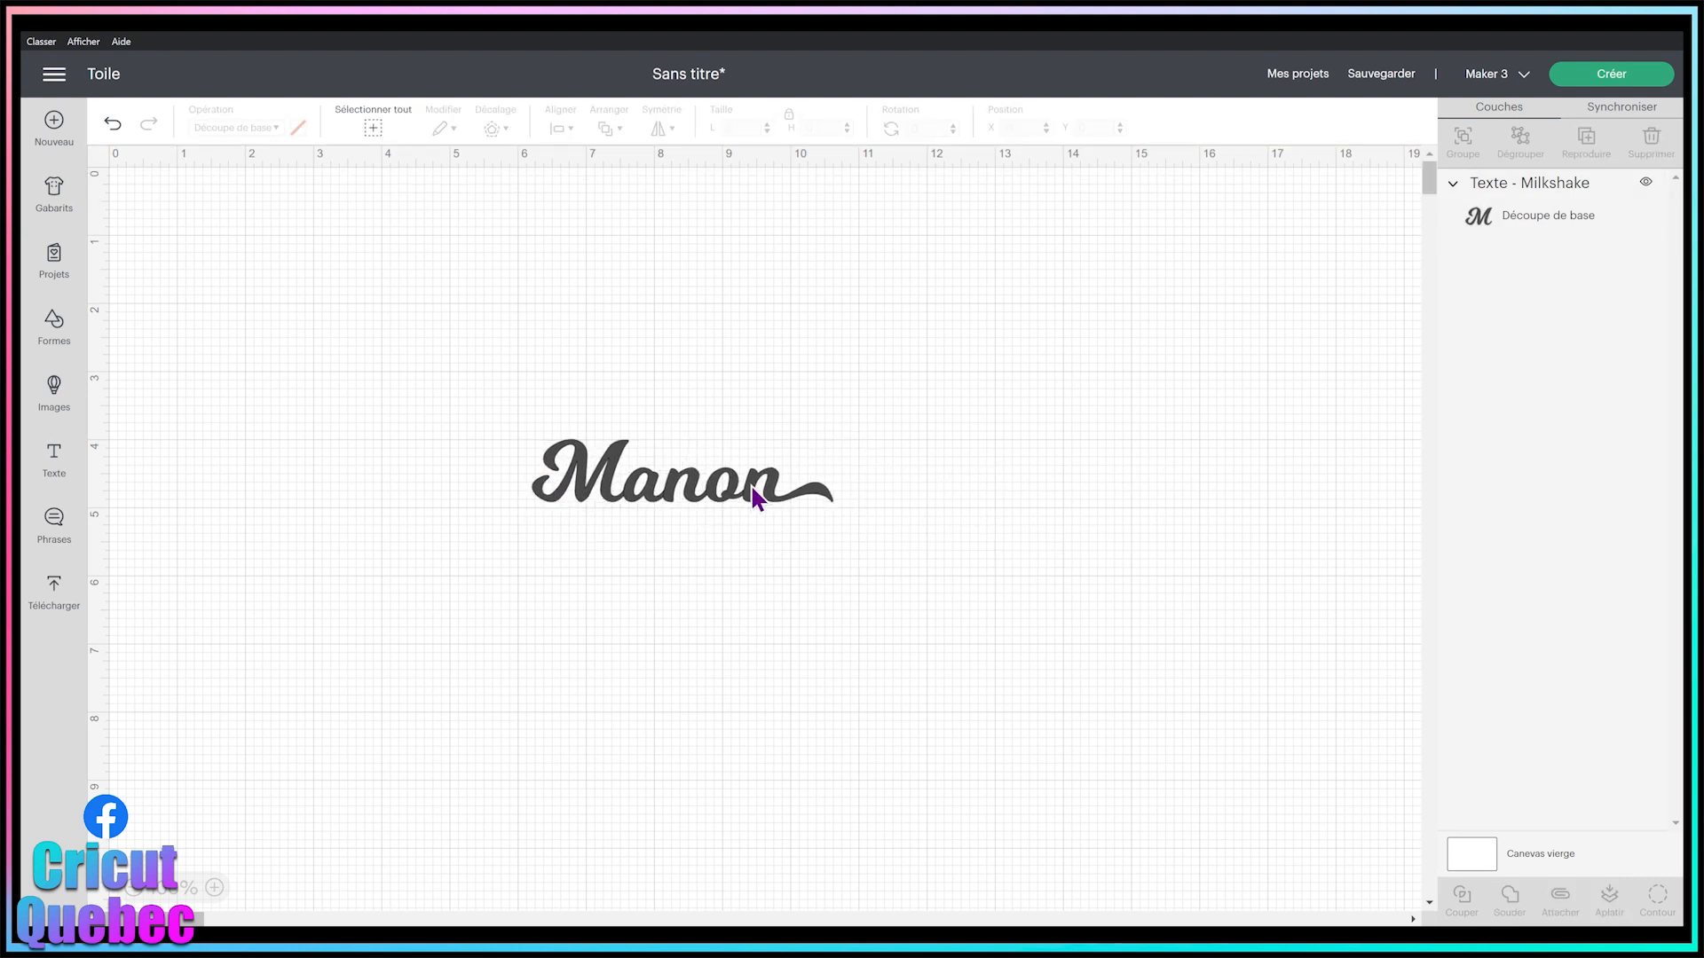
# Enlarge the name text to about 11.16 × 2.32 in and move it back toward the middle of the canvas.
pyautogui.click(583, 485)
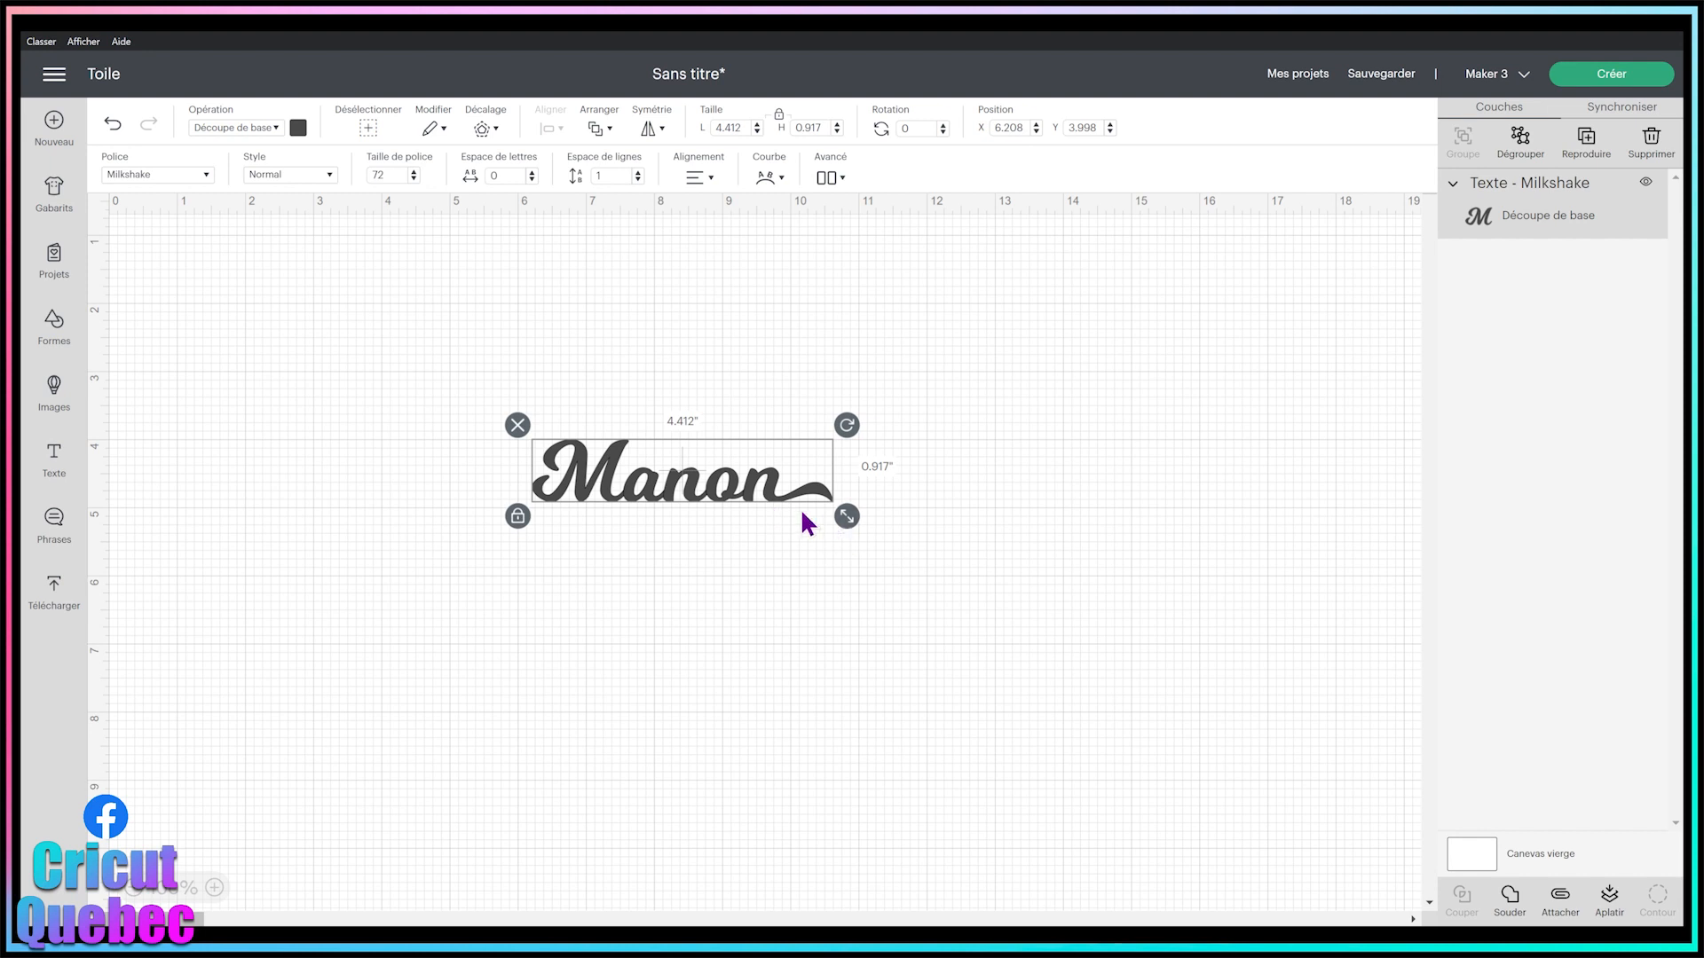
pyautogui.moveTo(849, 517); pyautogui.dragTo(1304, 610)
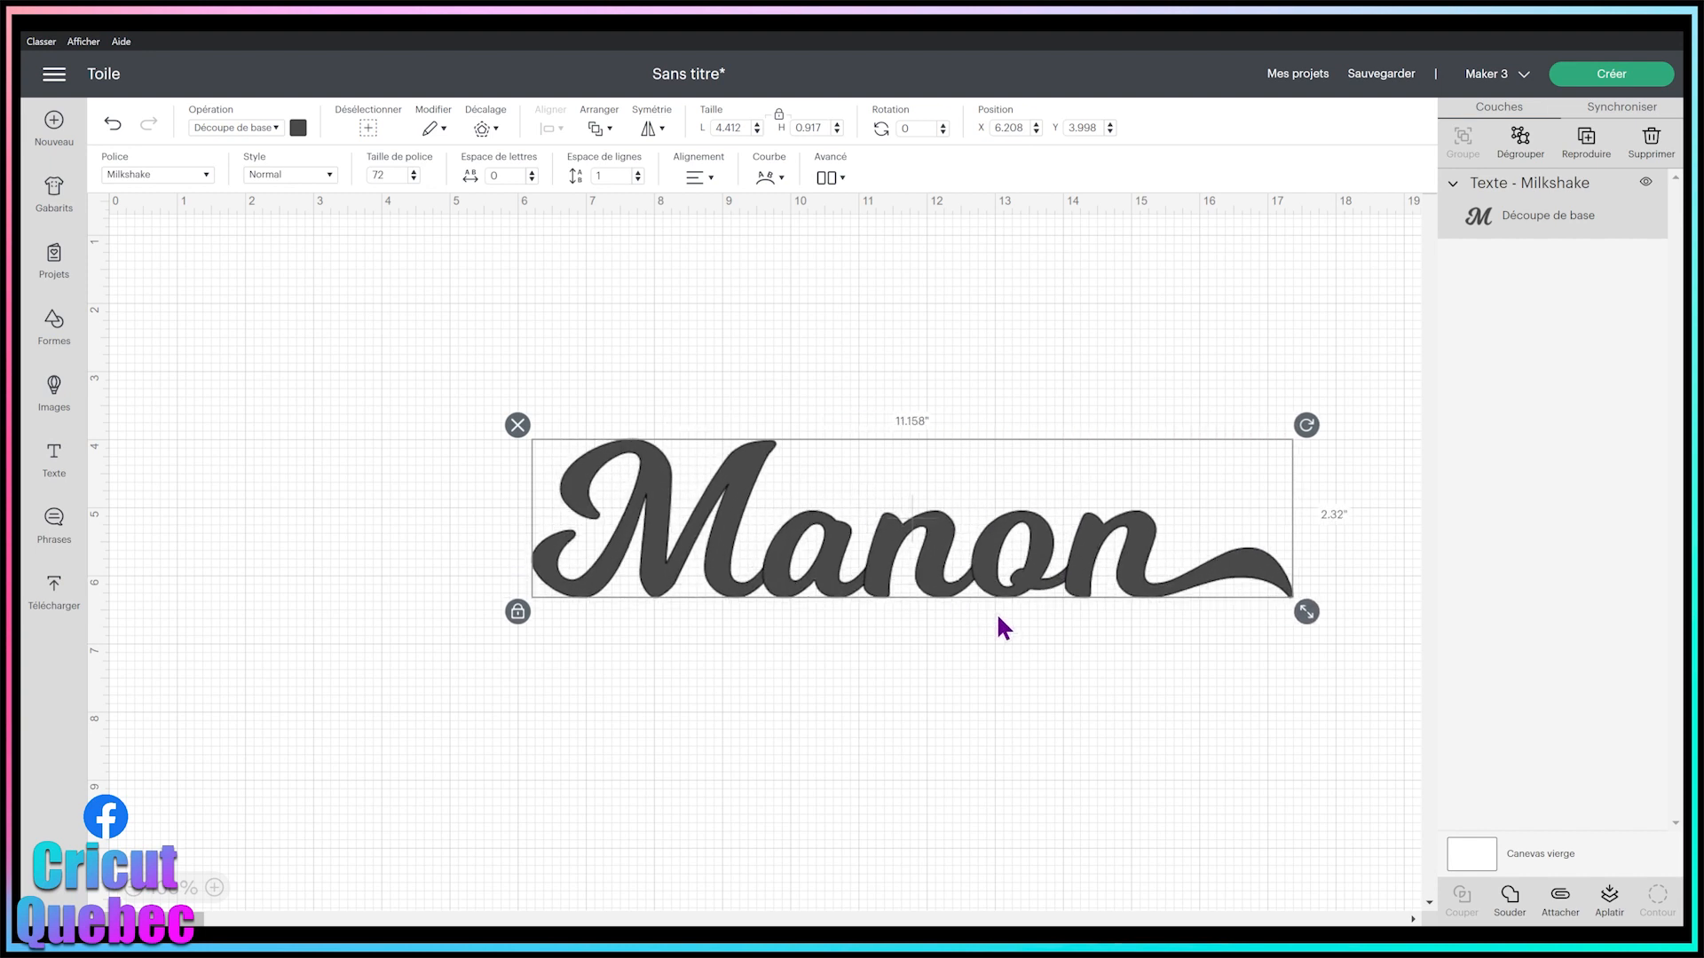
pyautogui.moveTo(982, 578); pyautogui.dragTo(829, 571)
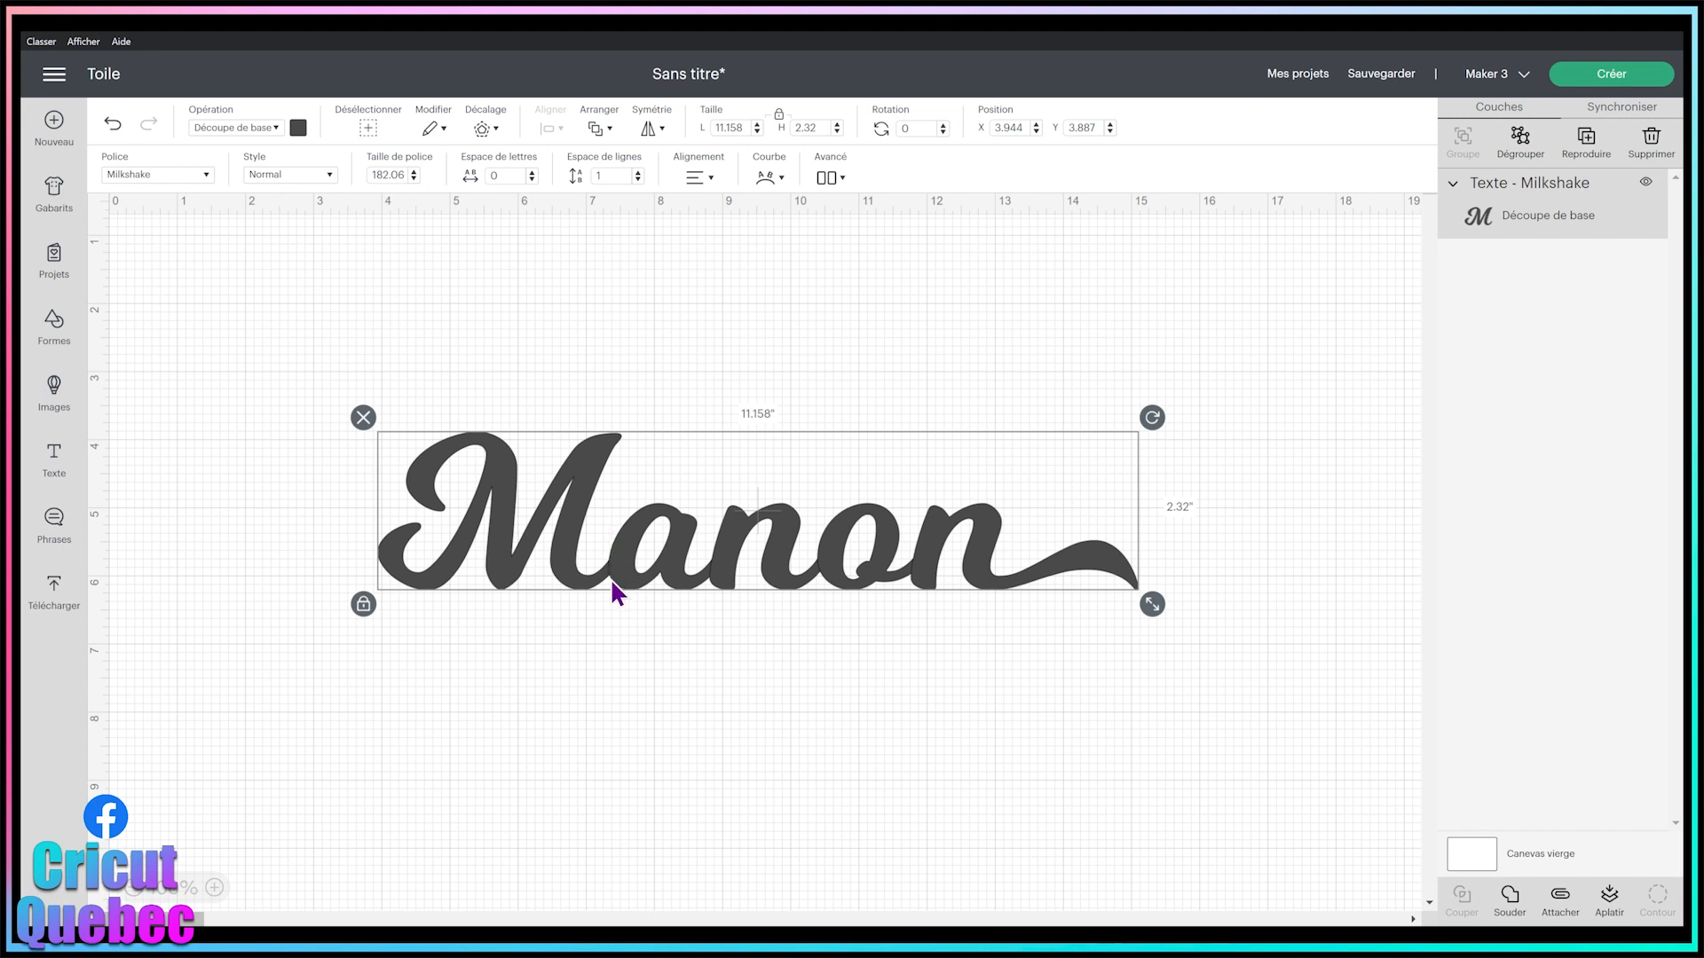
# Weld the overlapping letters of the name into a single shape.
pyautogui.click(214, 892)
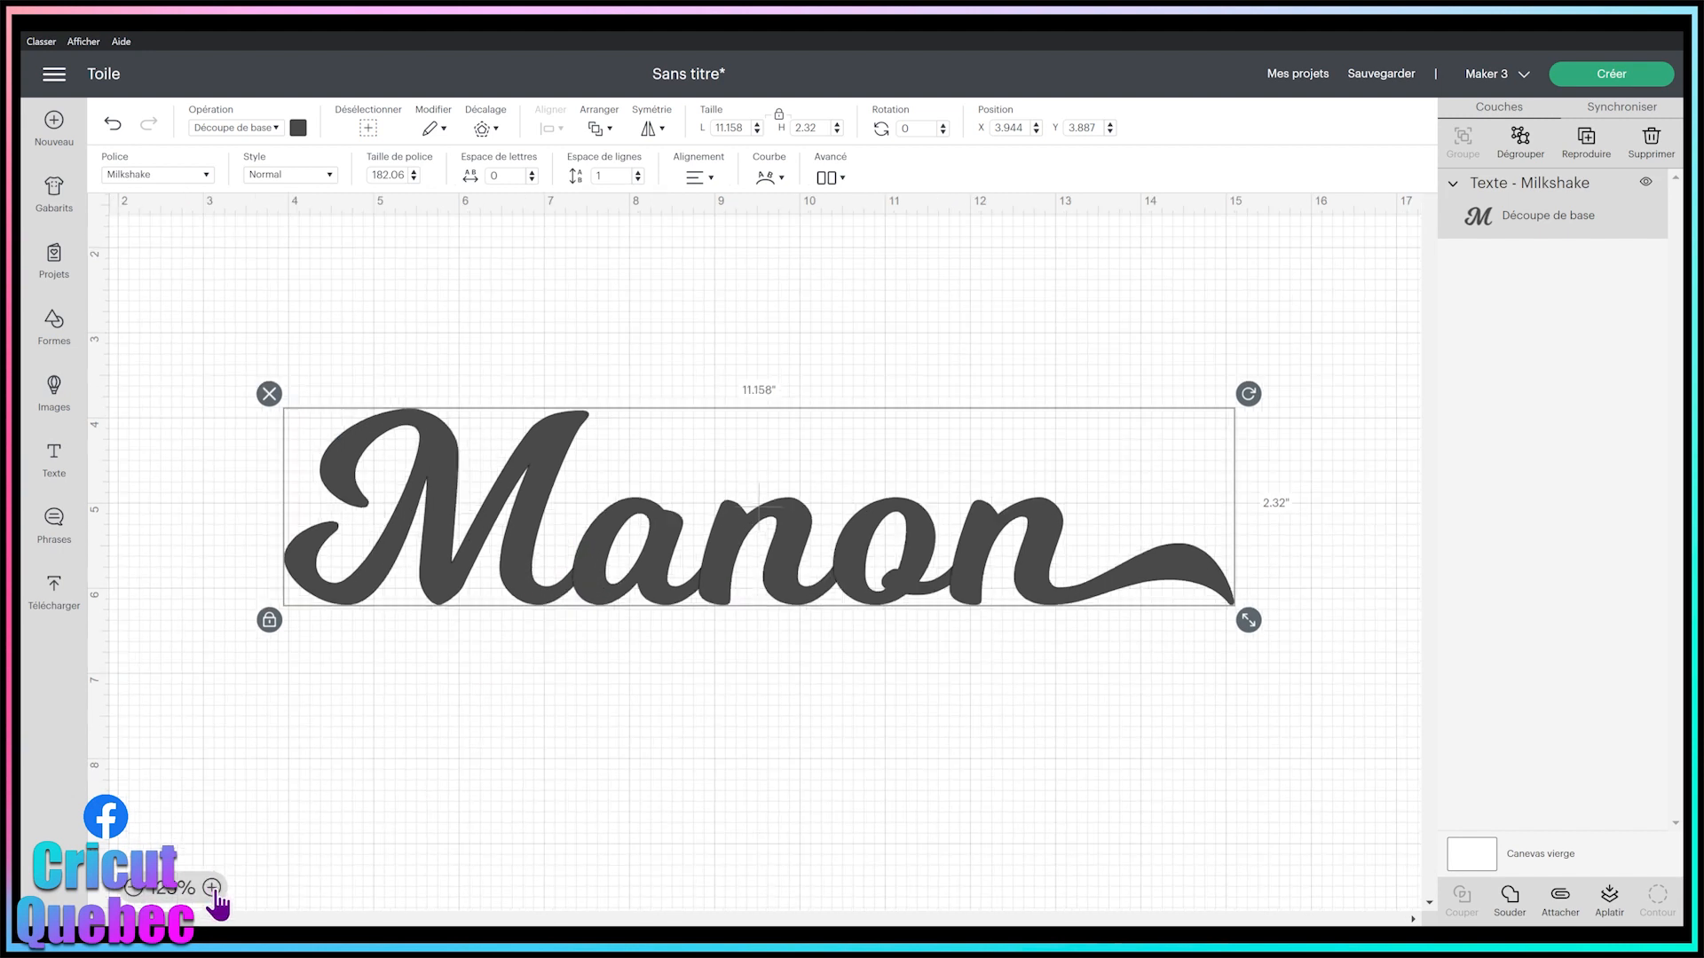
pyautogui.click(213, 892)
pyautogui.click(214, 892)
pyautogui.click(216, 891)
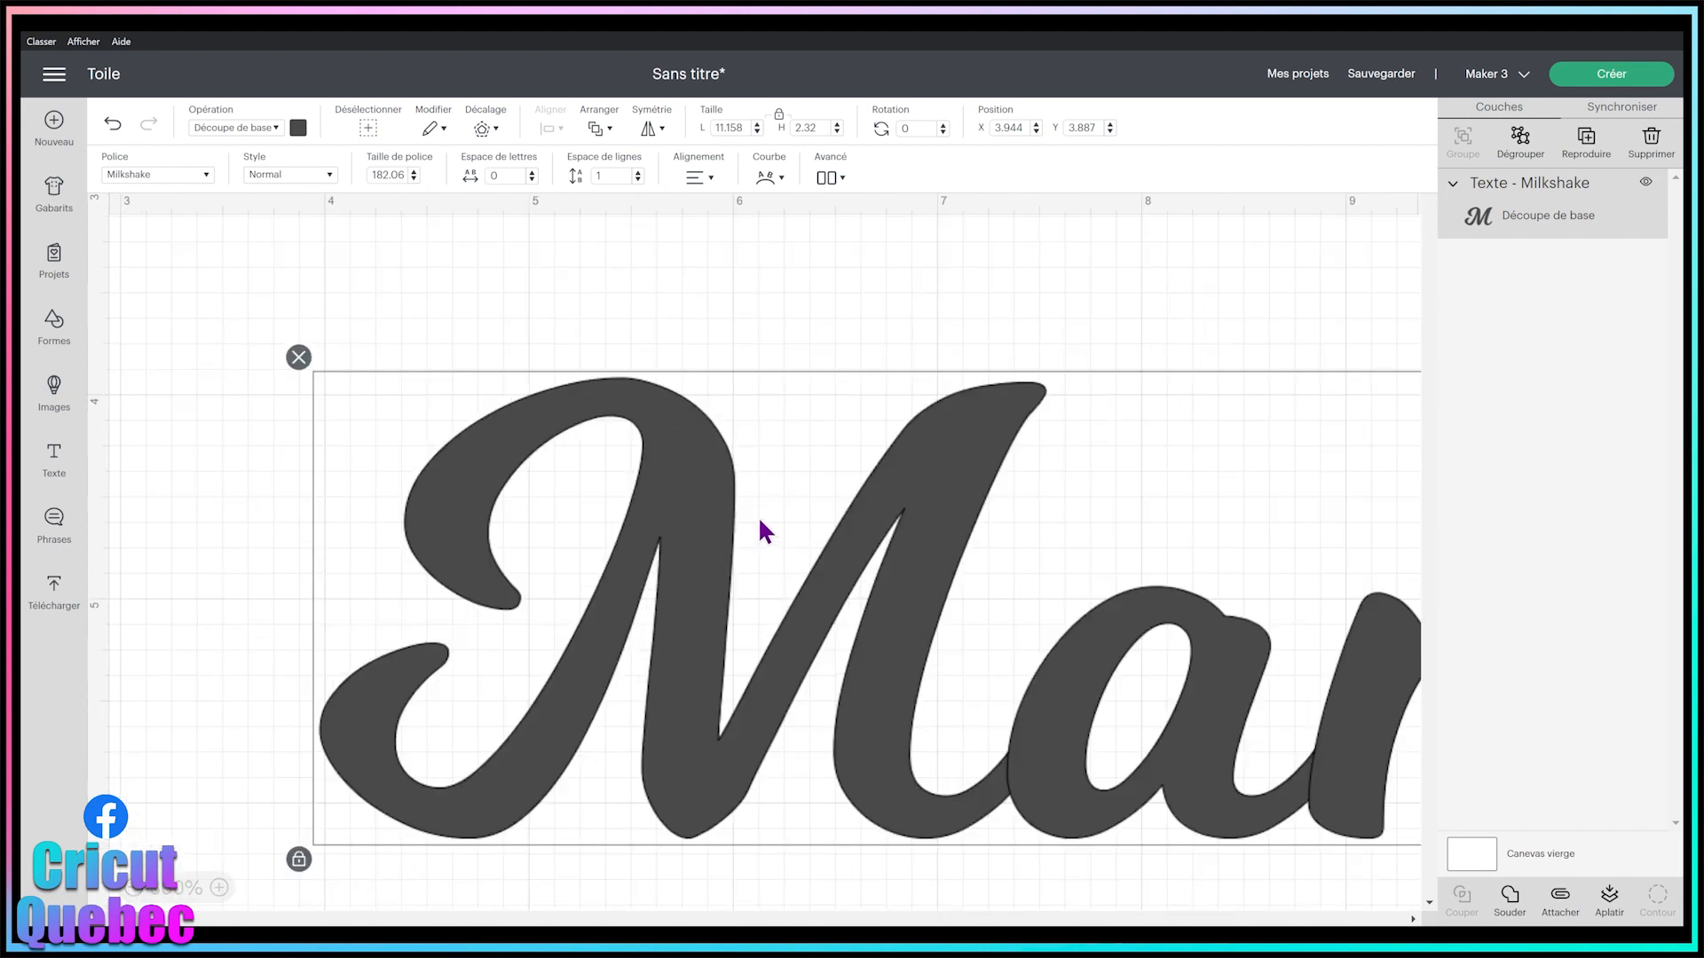
pyautogui.scroll(-7, 1091, 505)
pyautogui.scroll(3, 1050, 444)
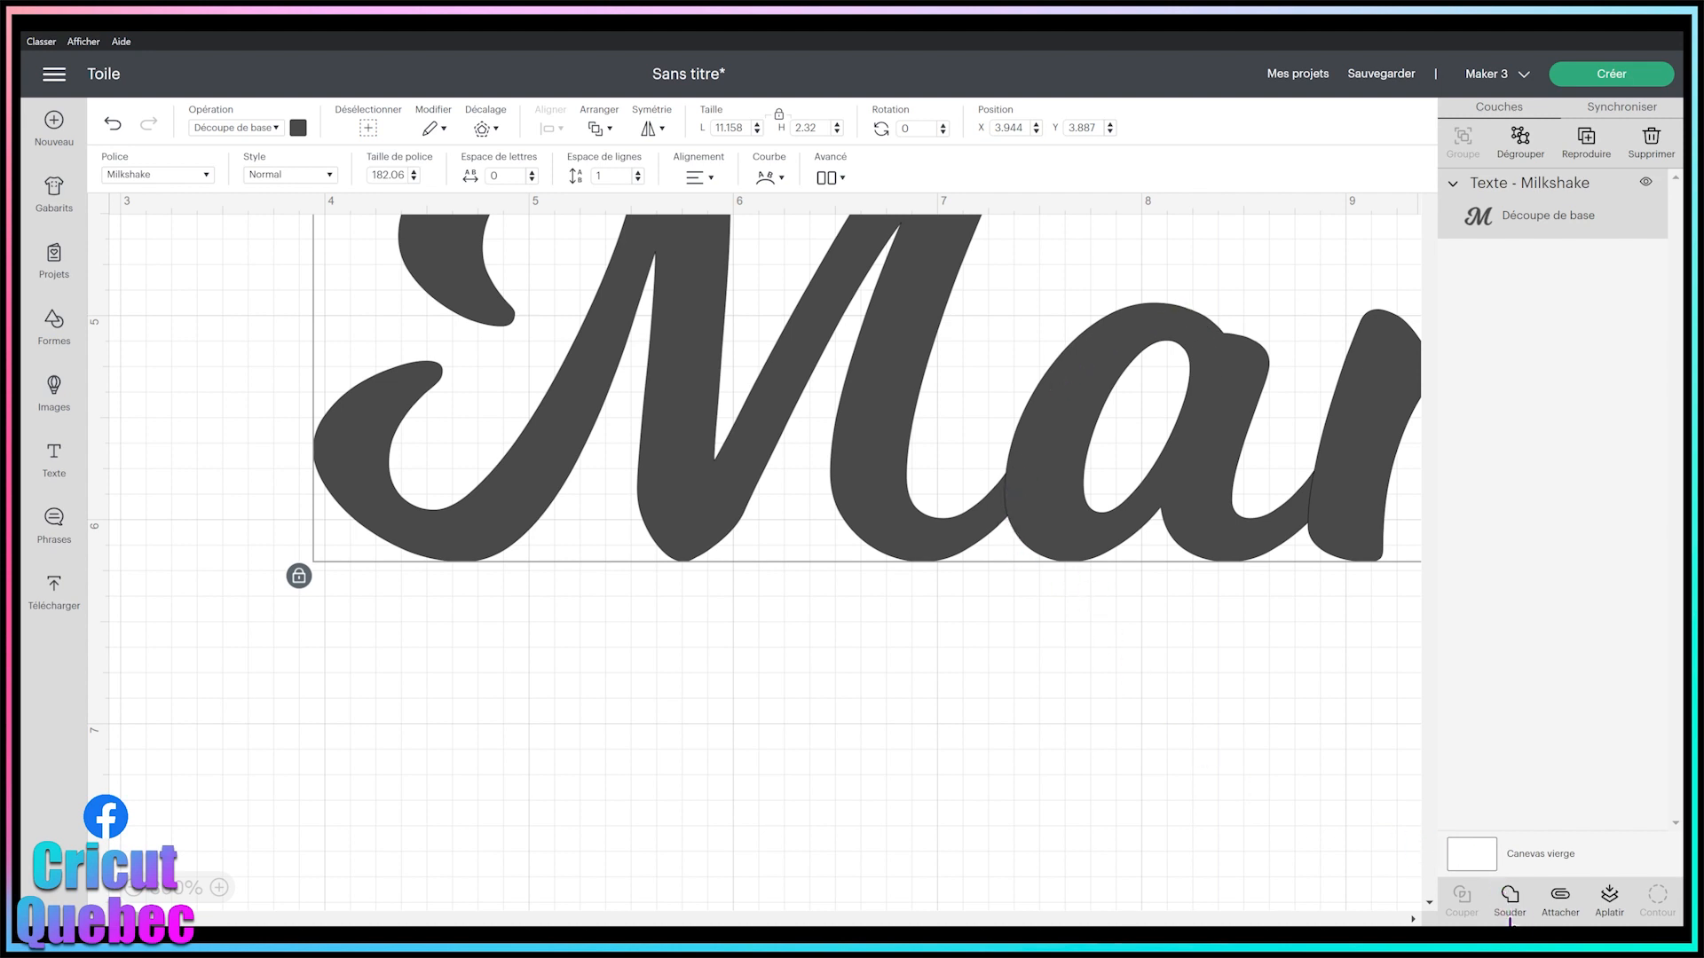
pyautogui.click(1510, 906)
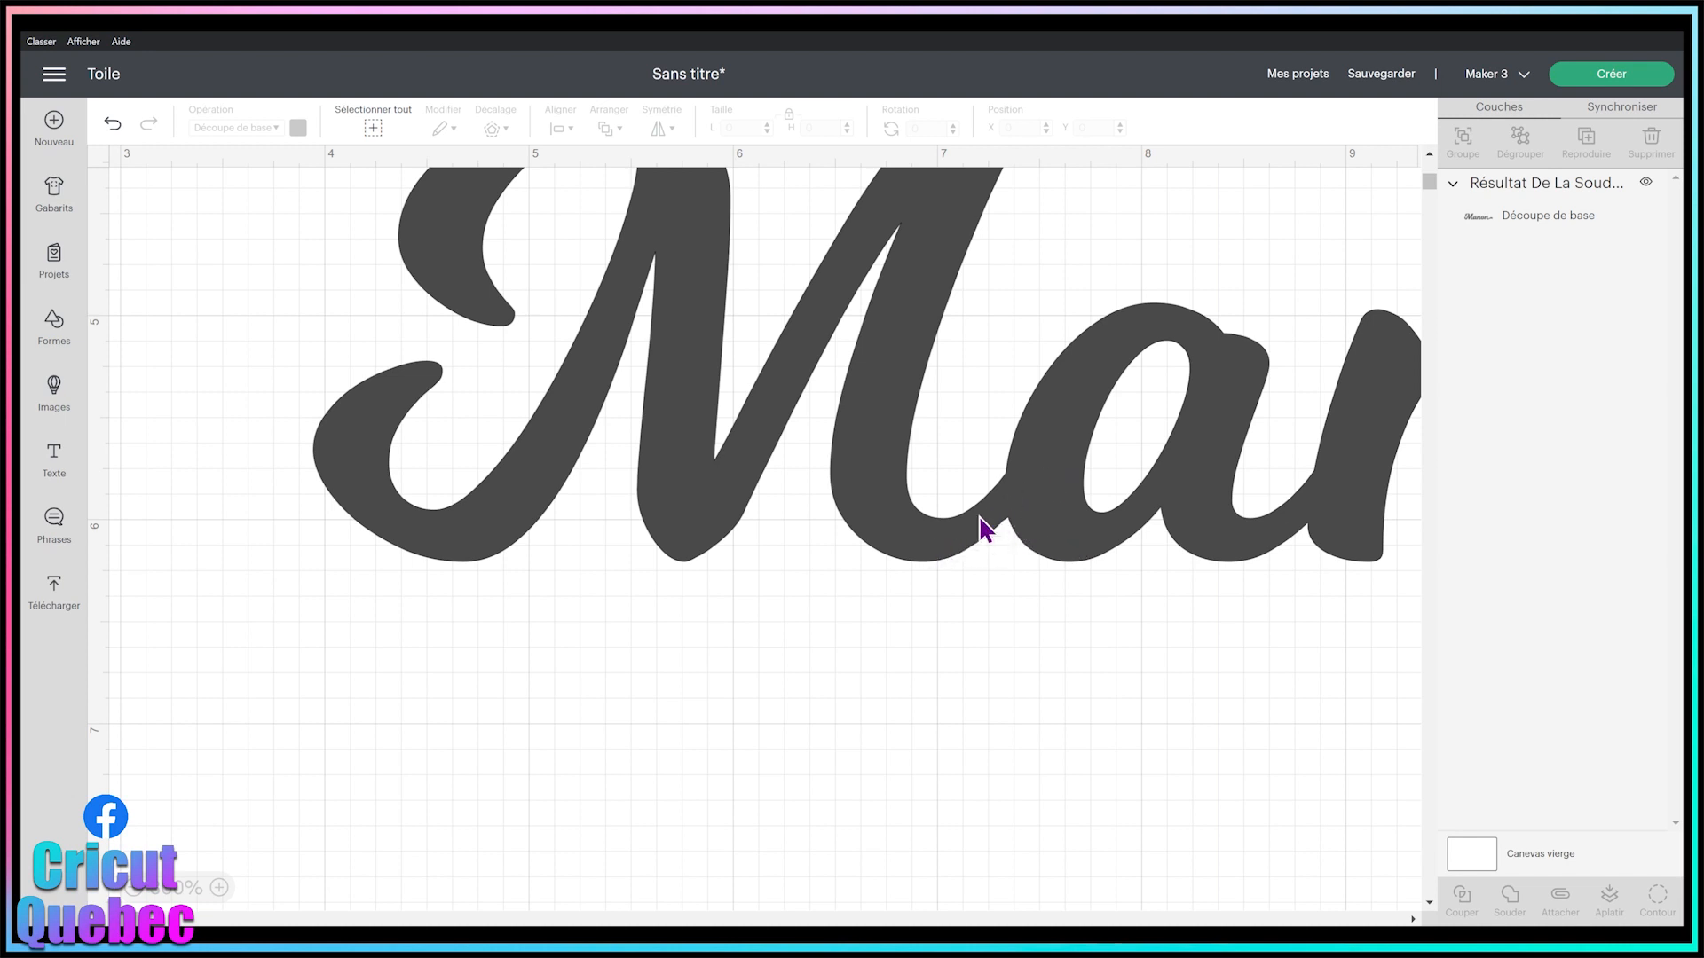
# Shrink the welded name to about 5.77 × 1.2 in and place it near the middle of the canvas.
pyautogui.click(133, 888)
pyautogui.click(133, 888)
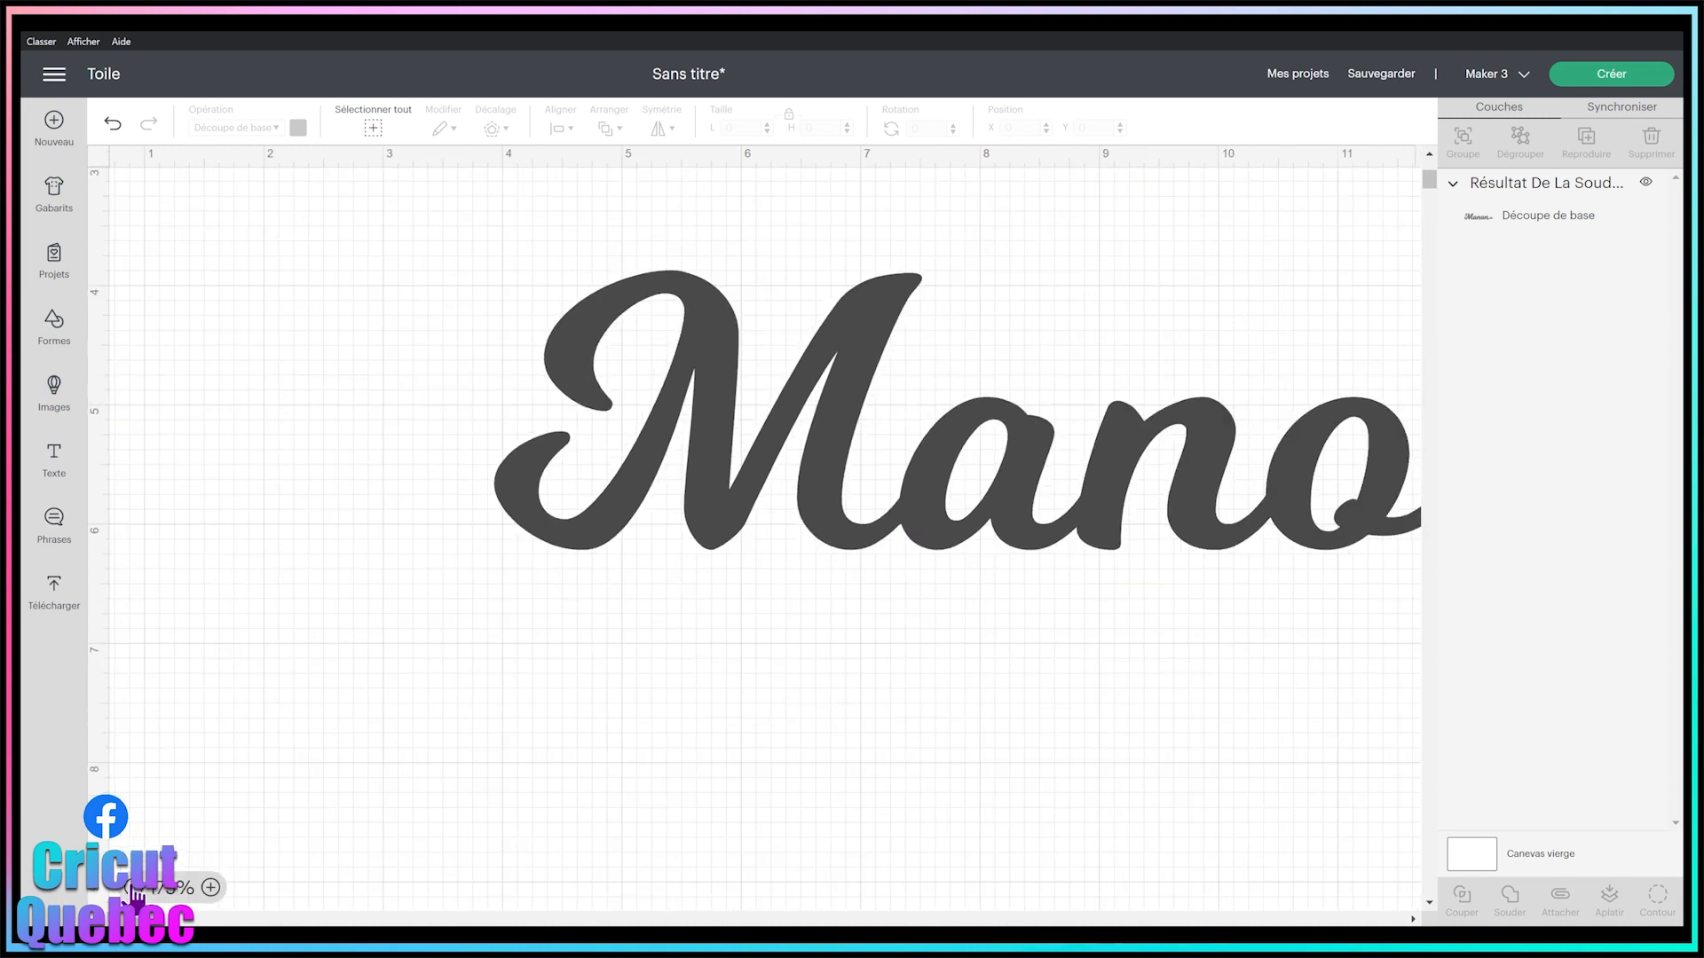
pyautogui.click(133, 888)
pyautogui.click(133, 888)
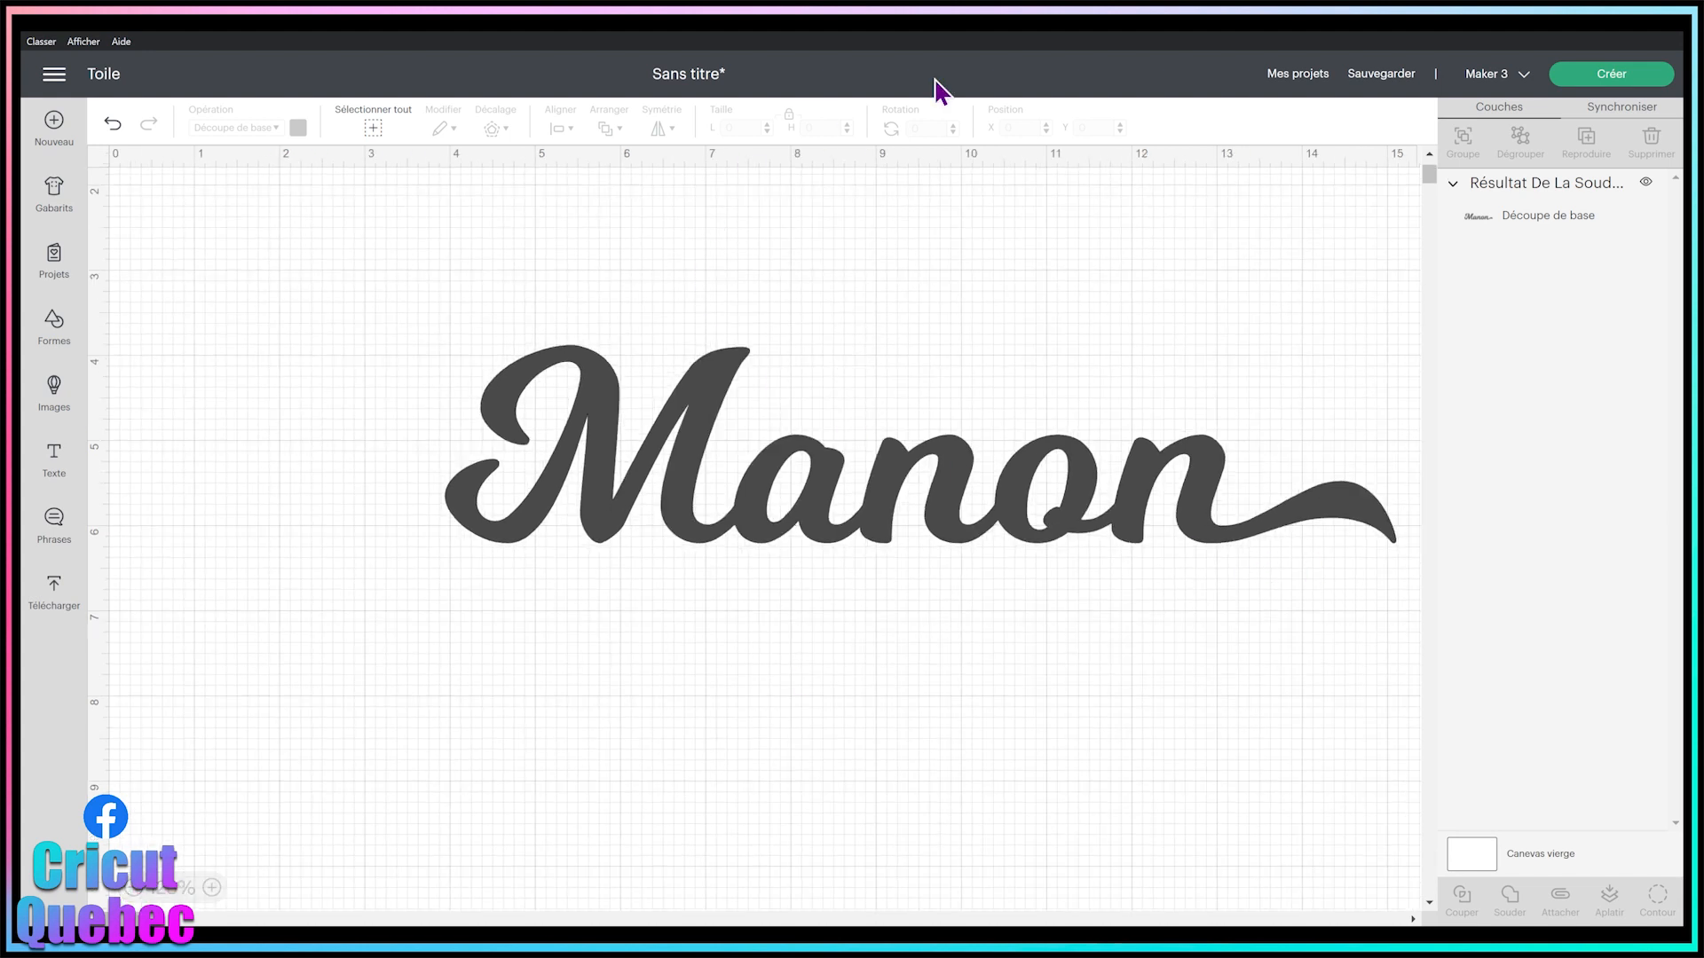
pyautogui.click(932, 506)
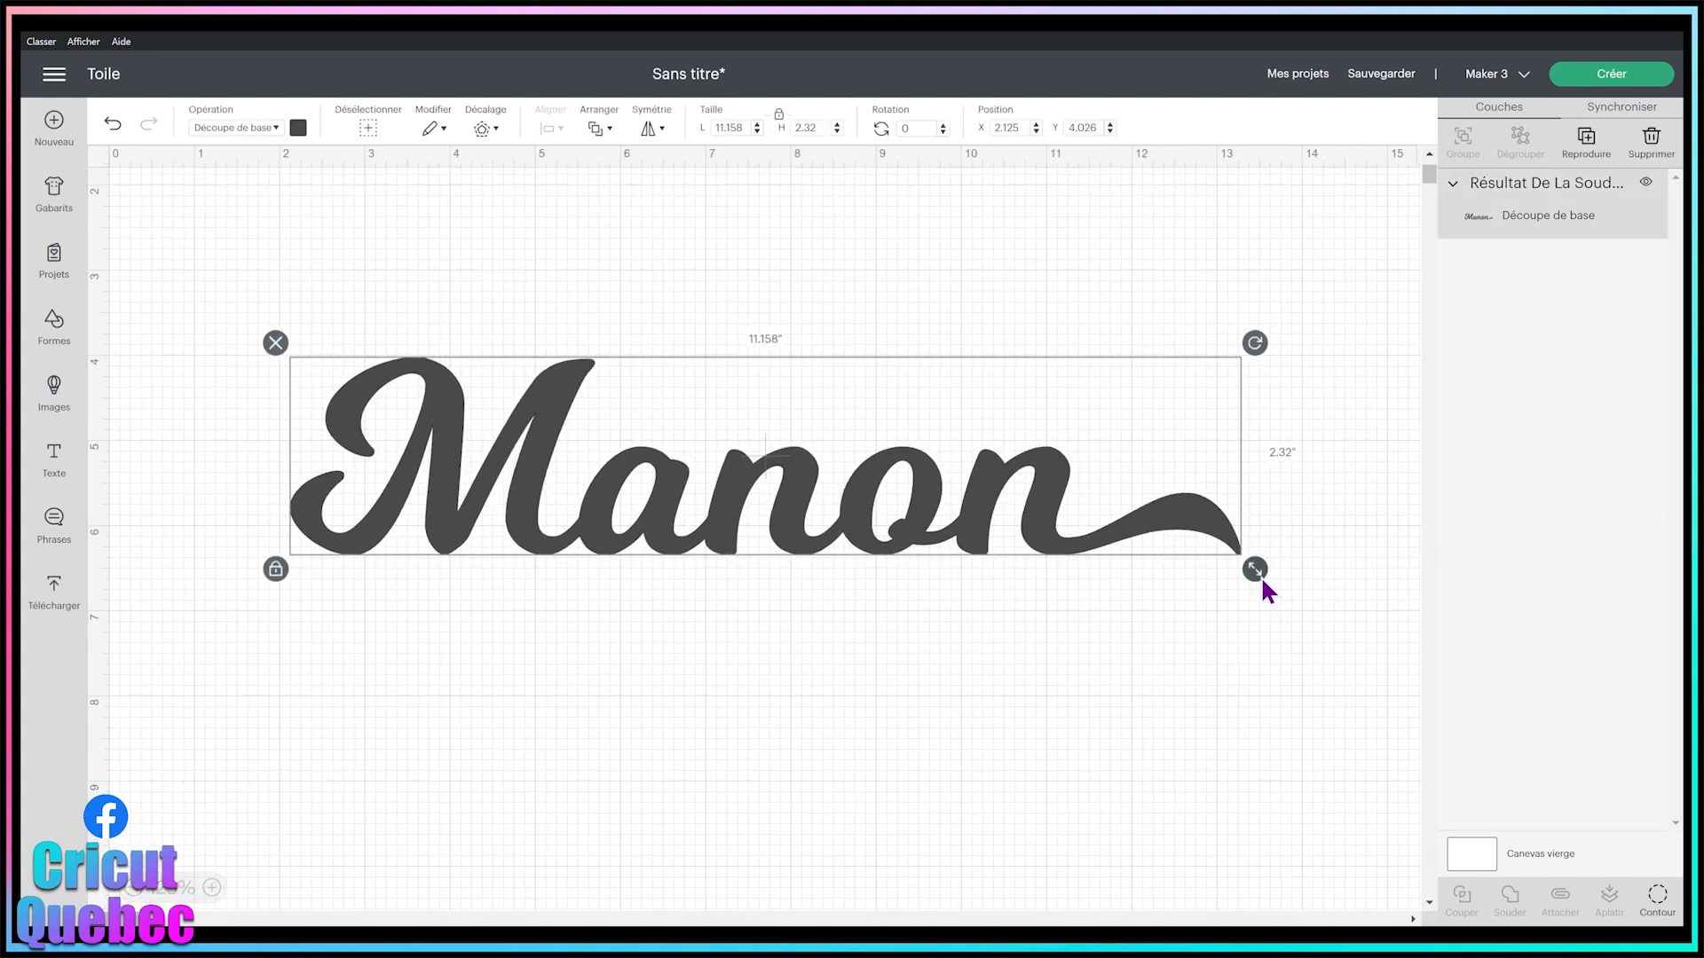
pyautogui.moveTo(1254, 568); pyautogui.dragTo(784, 471)
pyautogui.moveTo(609, 449); pyautogui.dragTo(801, 528)
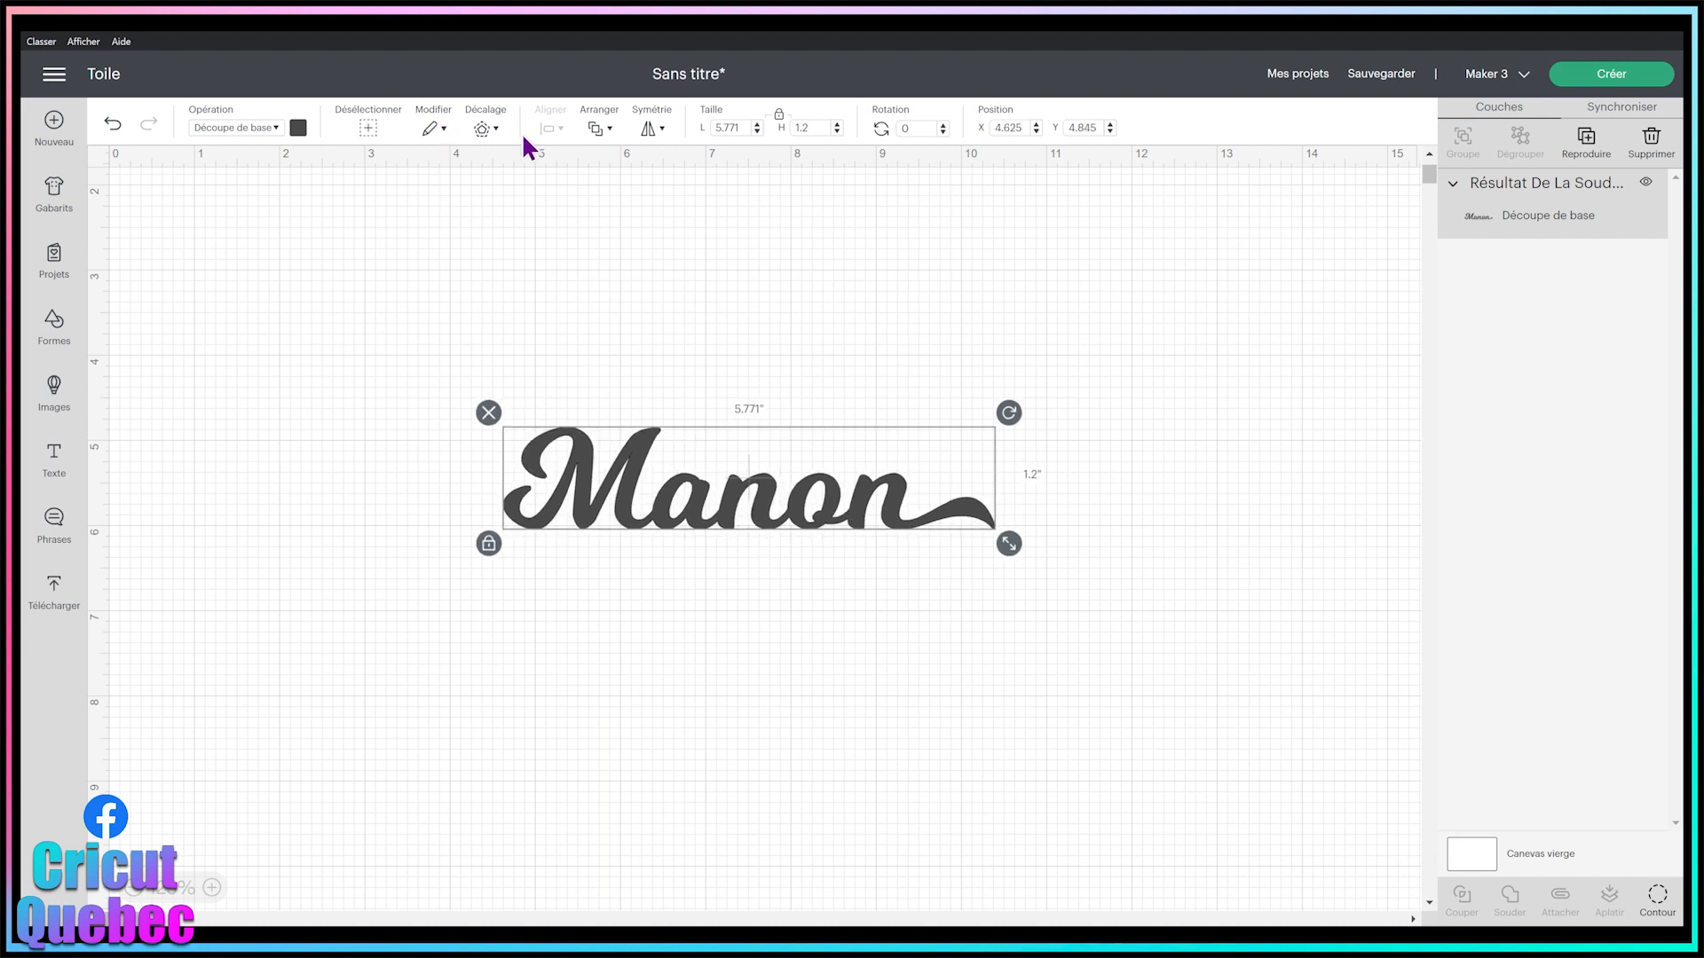
# Add a 0.25 in offset with rounded corners around the welded name and recolour the name light purple.
pyautogui.click(482, 130)
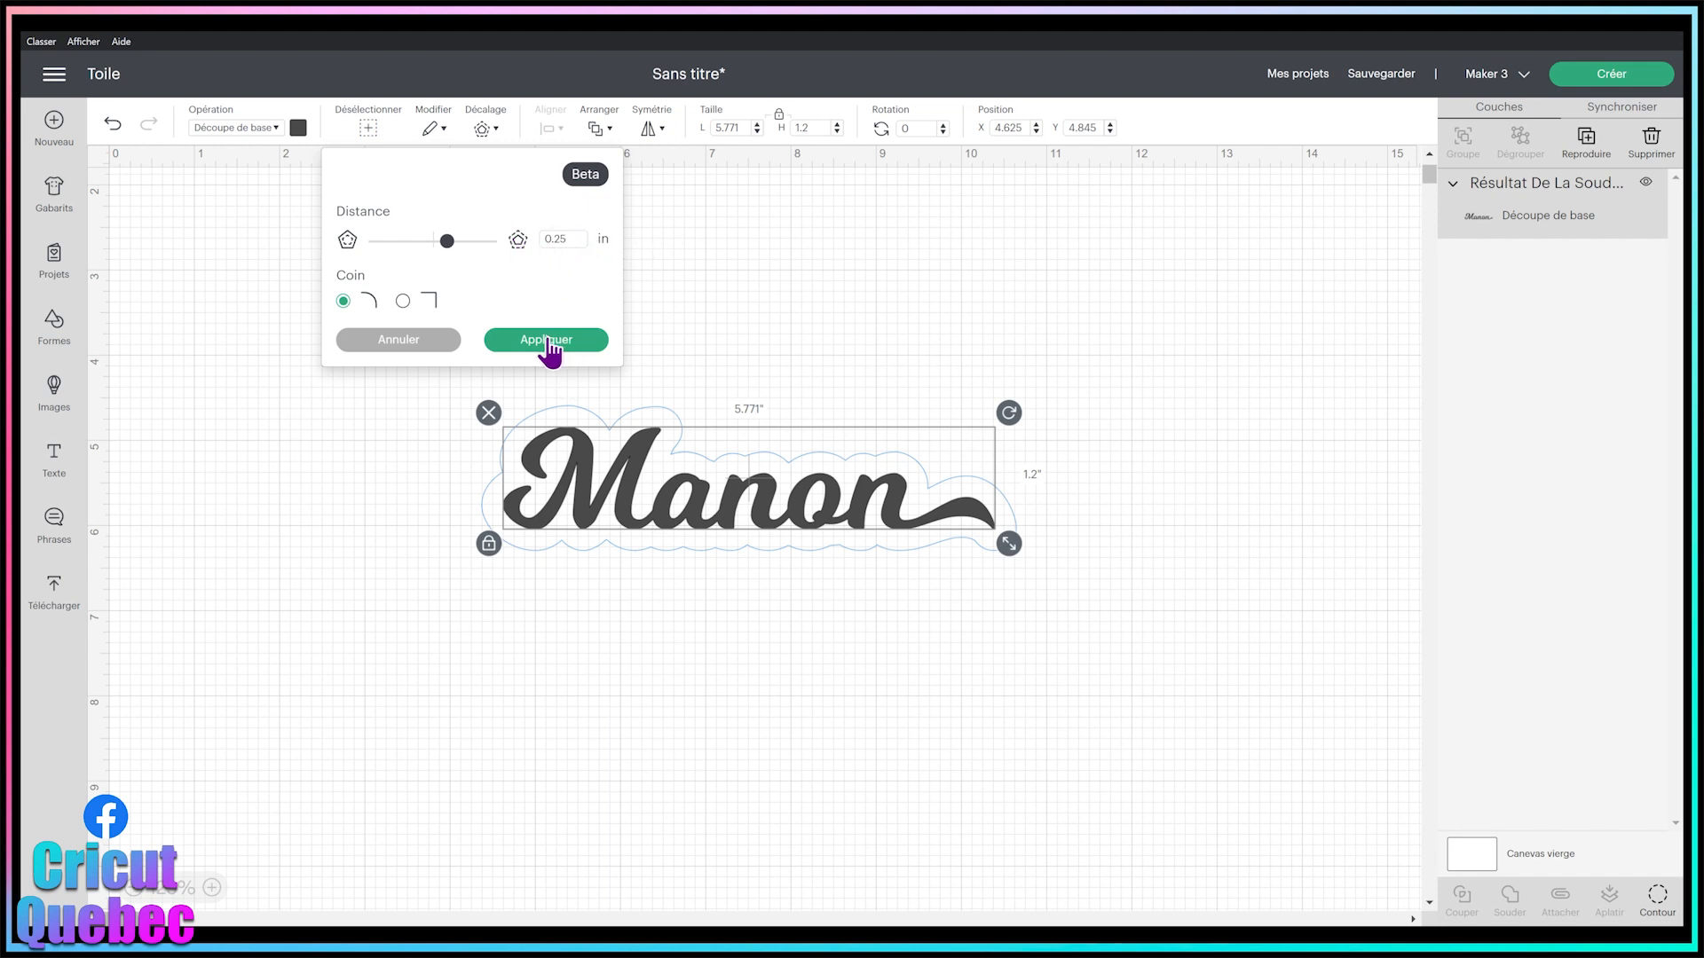
pyautogui.click(548, 346)
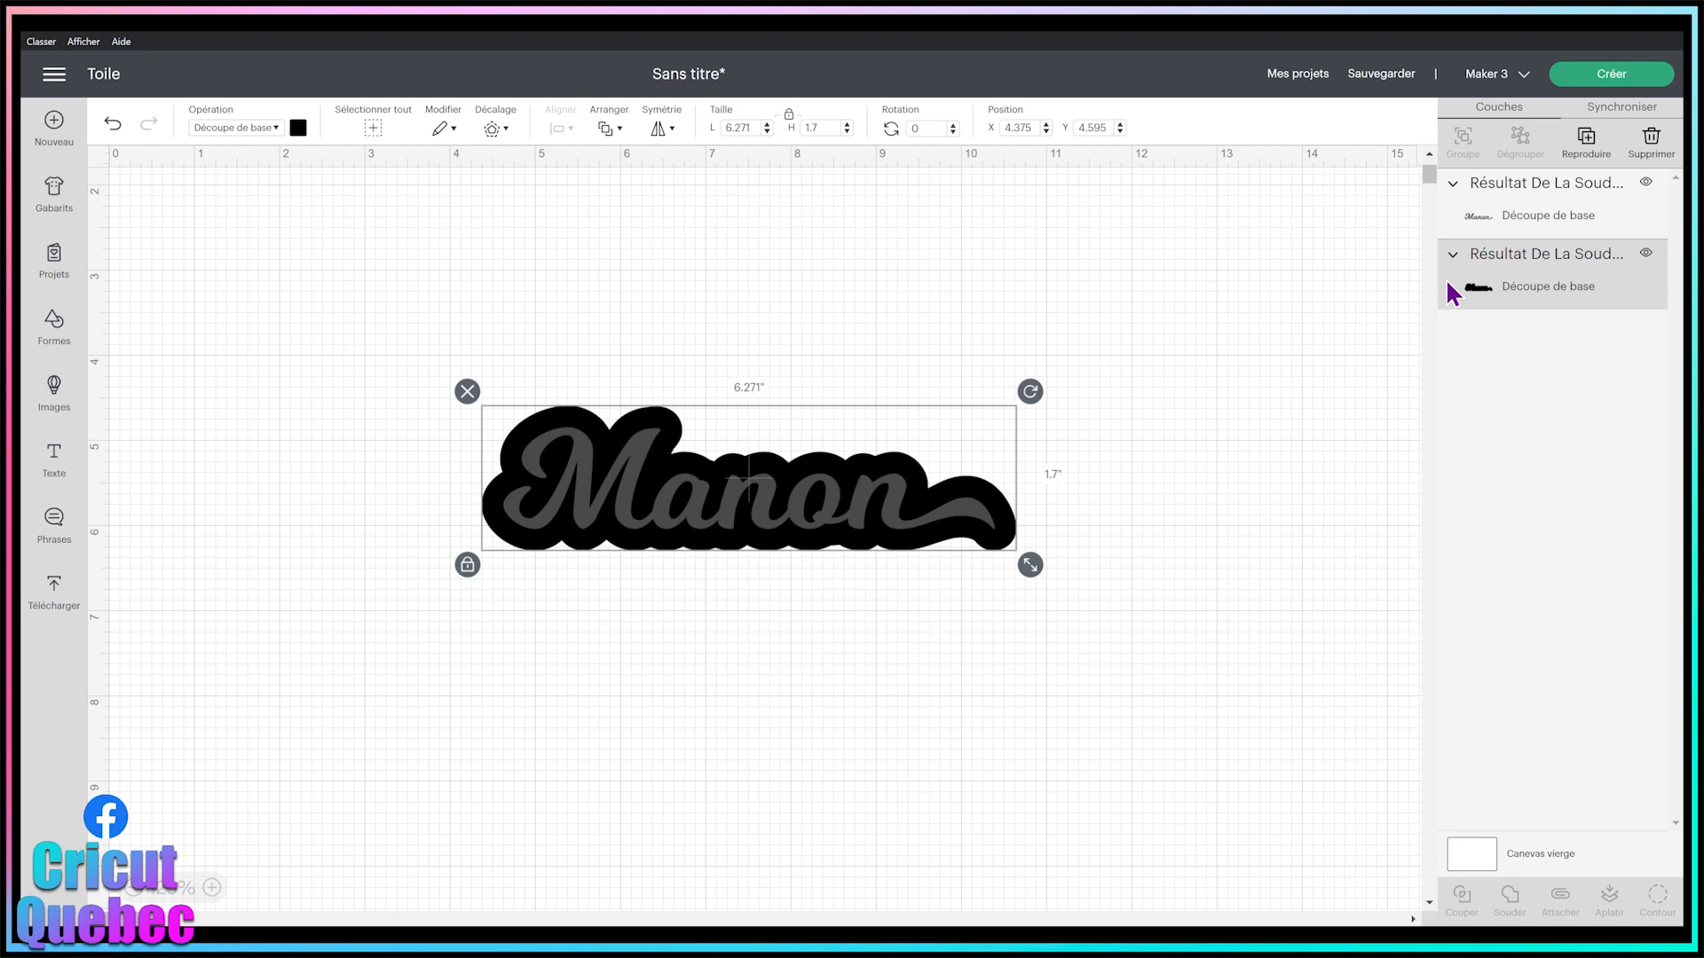
pyautogui.click(1544, 206)
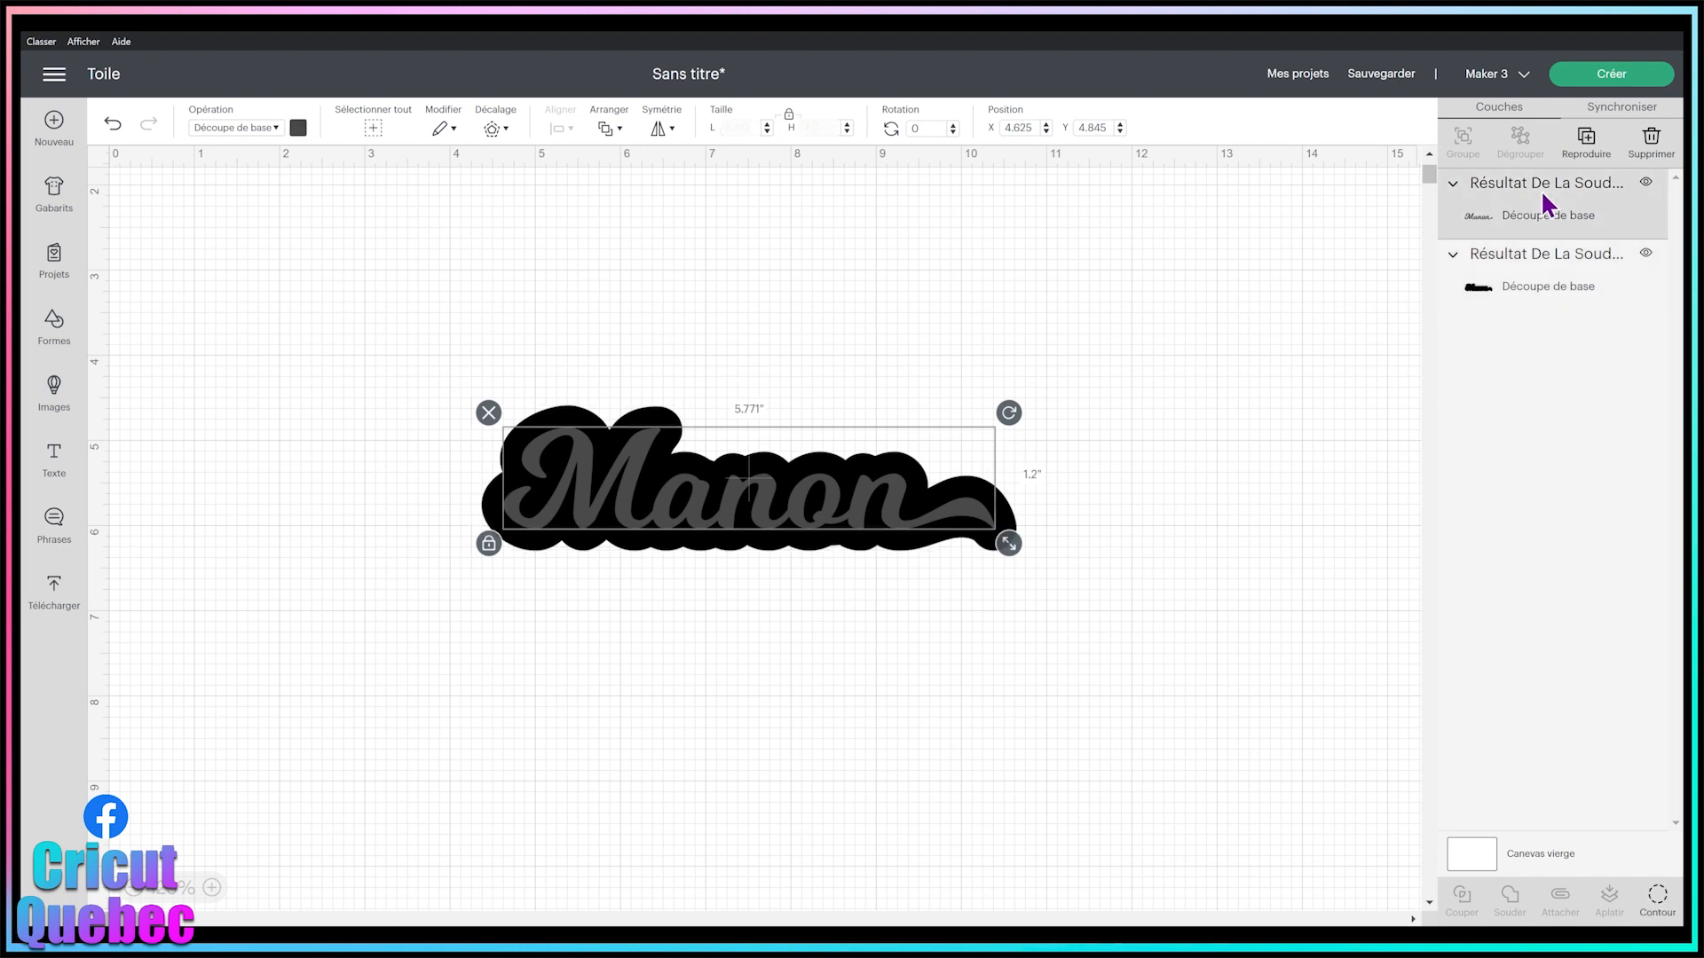
pyautogui.click(298, 127)
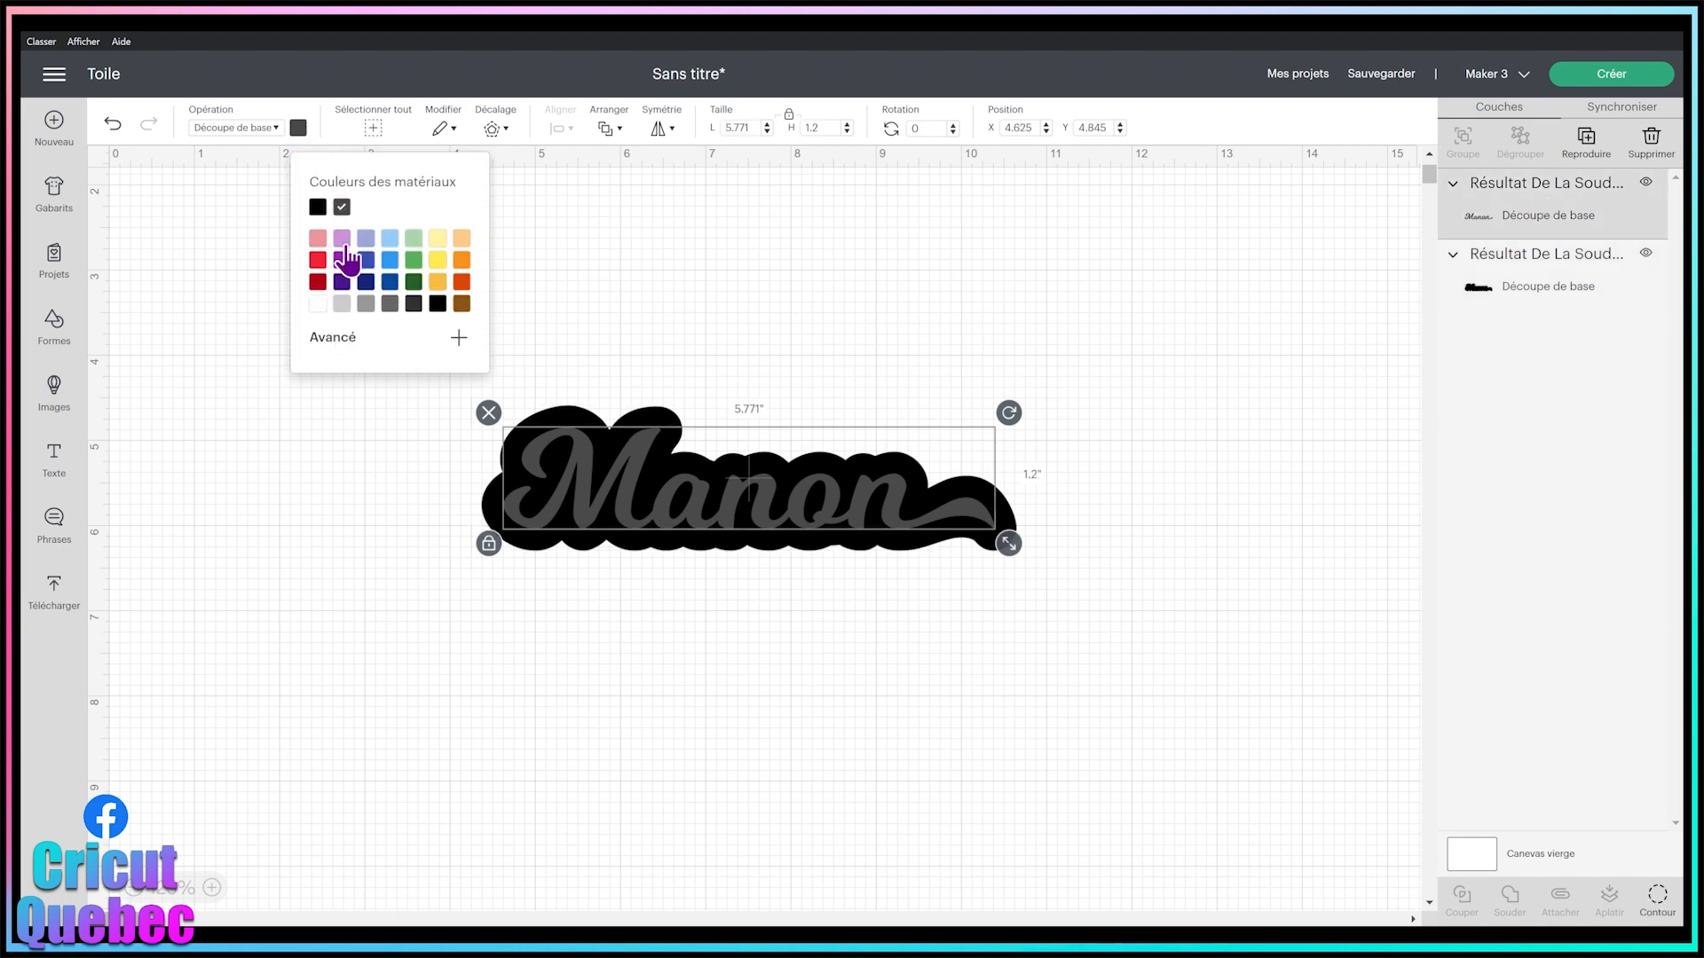
pyautogui.click(342, 240)
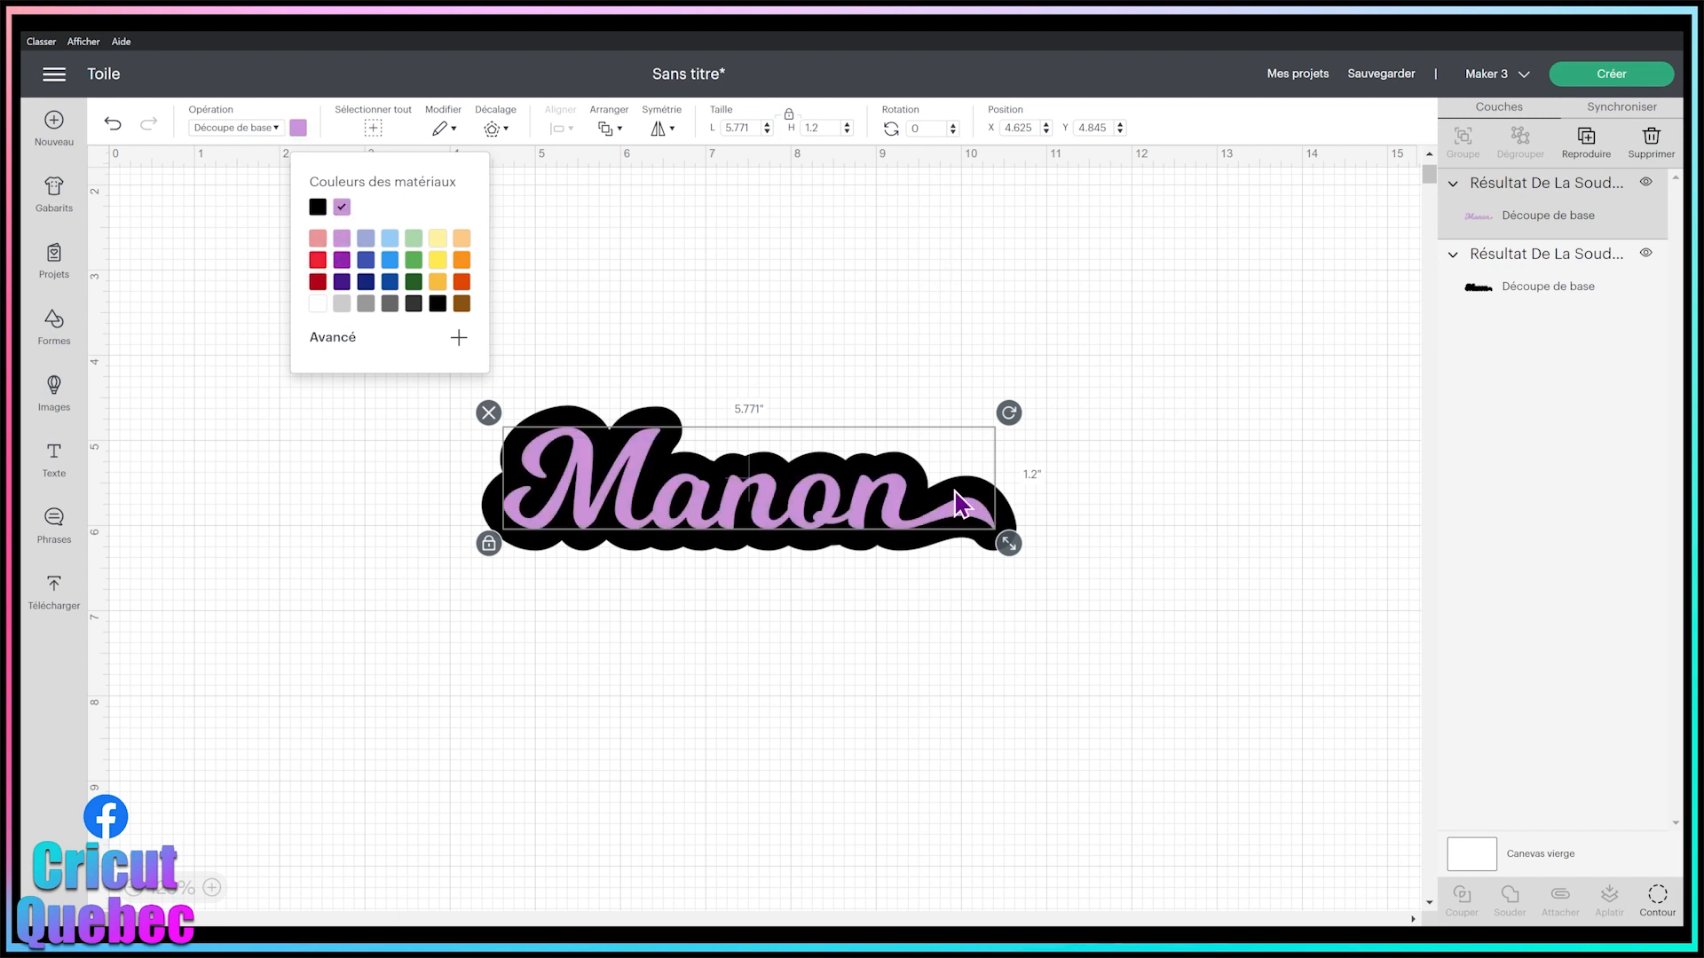
pyautogui.click(941, 613)
# Move the purple name above and clear of the black offset shape, and duplicate the offset shape.
pyautogui.moveTo(767, 520); pyautogui.dragTo(1165, 282)
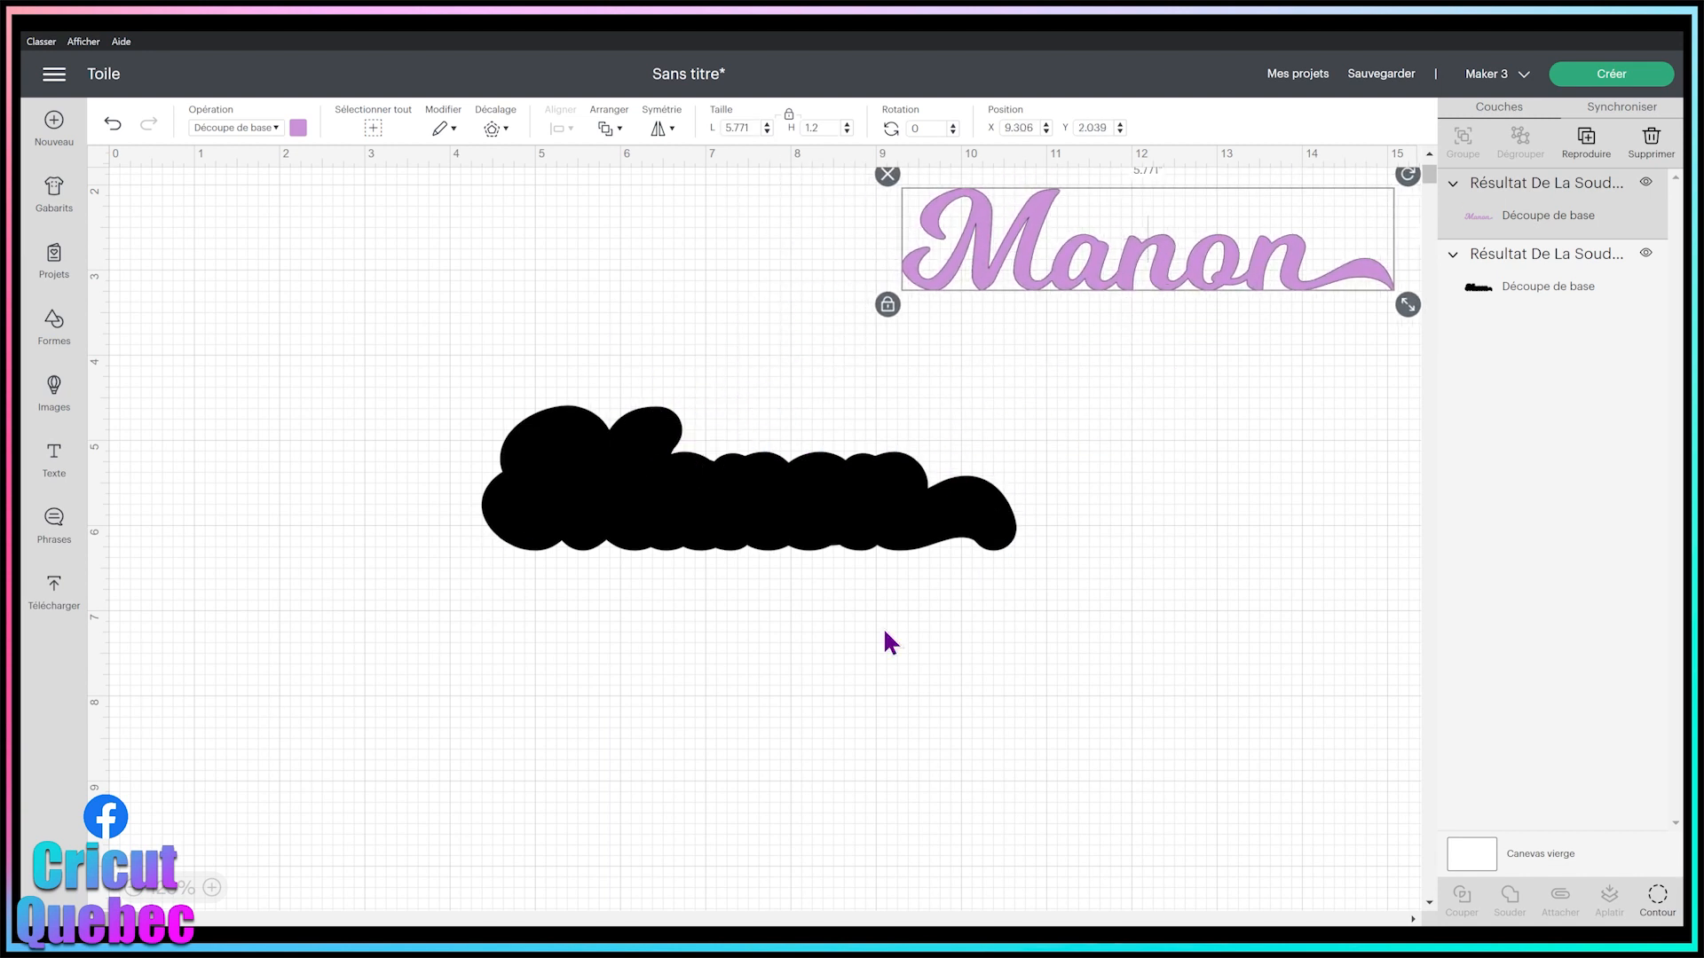
pyautogui.click(711, 484)
pyautogui.moveTo(730, 488); pyautogui.dragTo(1022, 518)
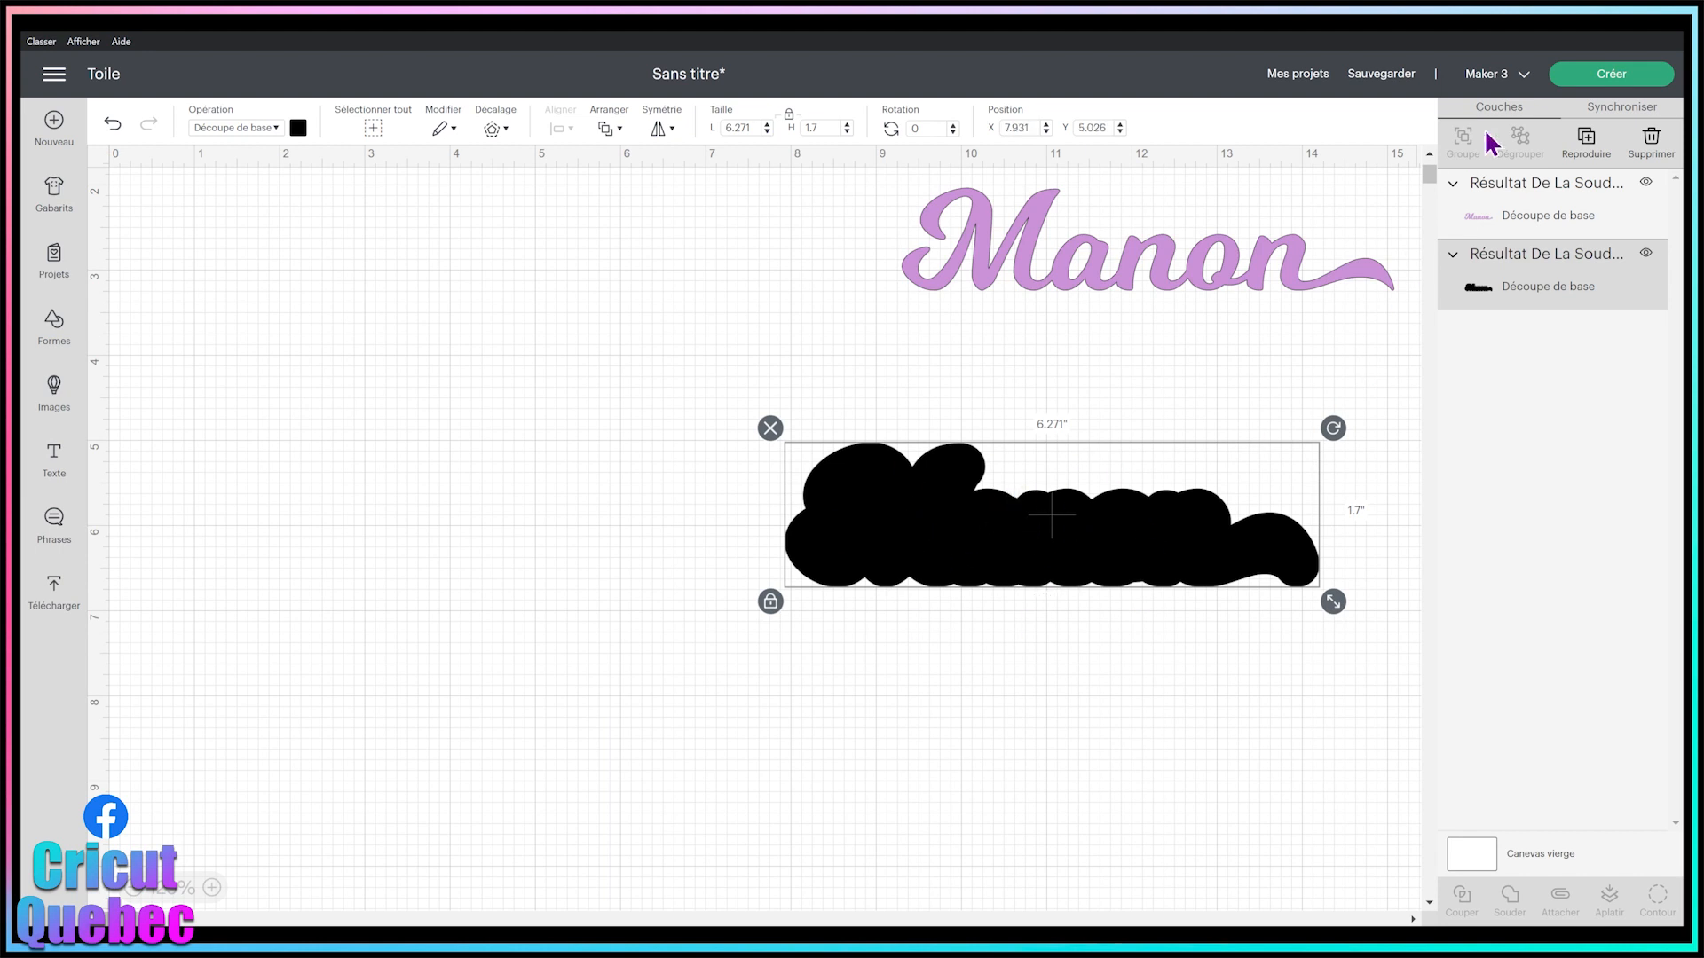
pyautogui.click(1587, 146)
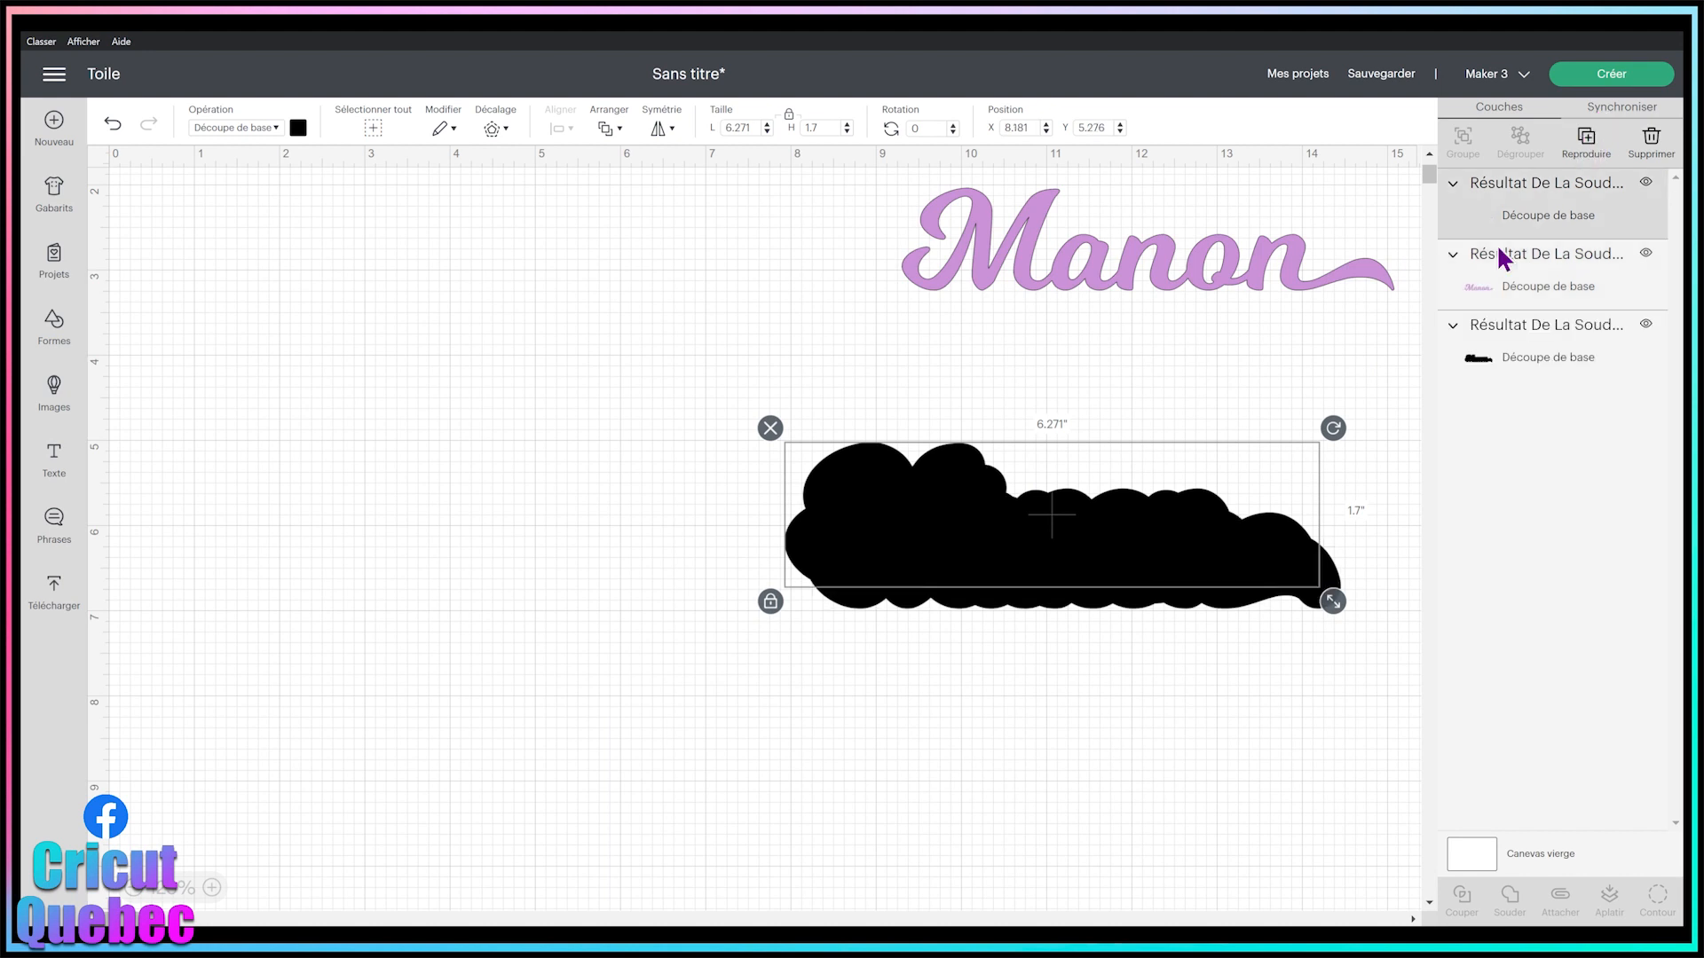
# Select the black offset shape and its duplicate and align them exactly on top of each other by their centres.
pyautogui.moveTo(1046, 559); pyautogui.dragTo(988, 550)
pyautogui.click(633, 353)
pyautogui.moveTo(634, 355); pyautogui.dragTo(1016, 676)
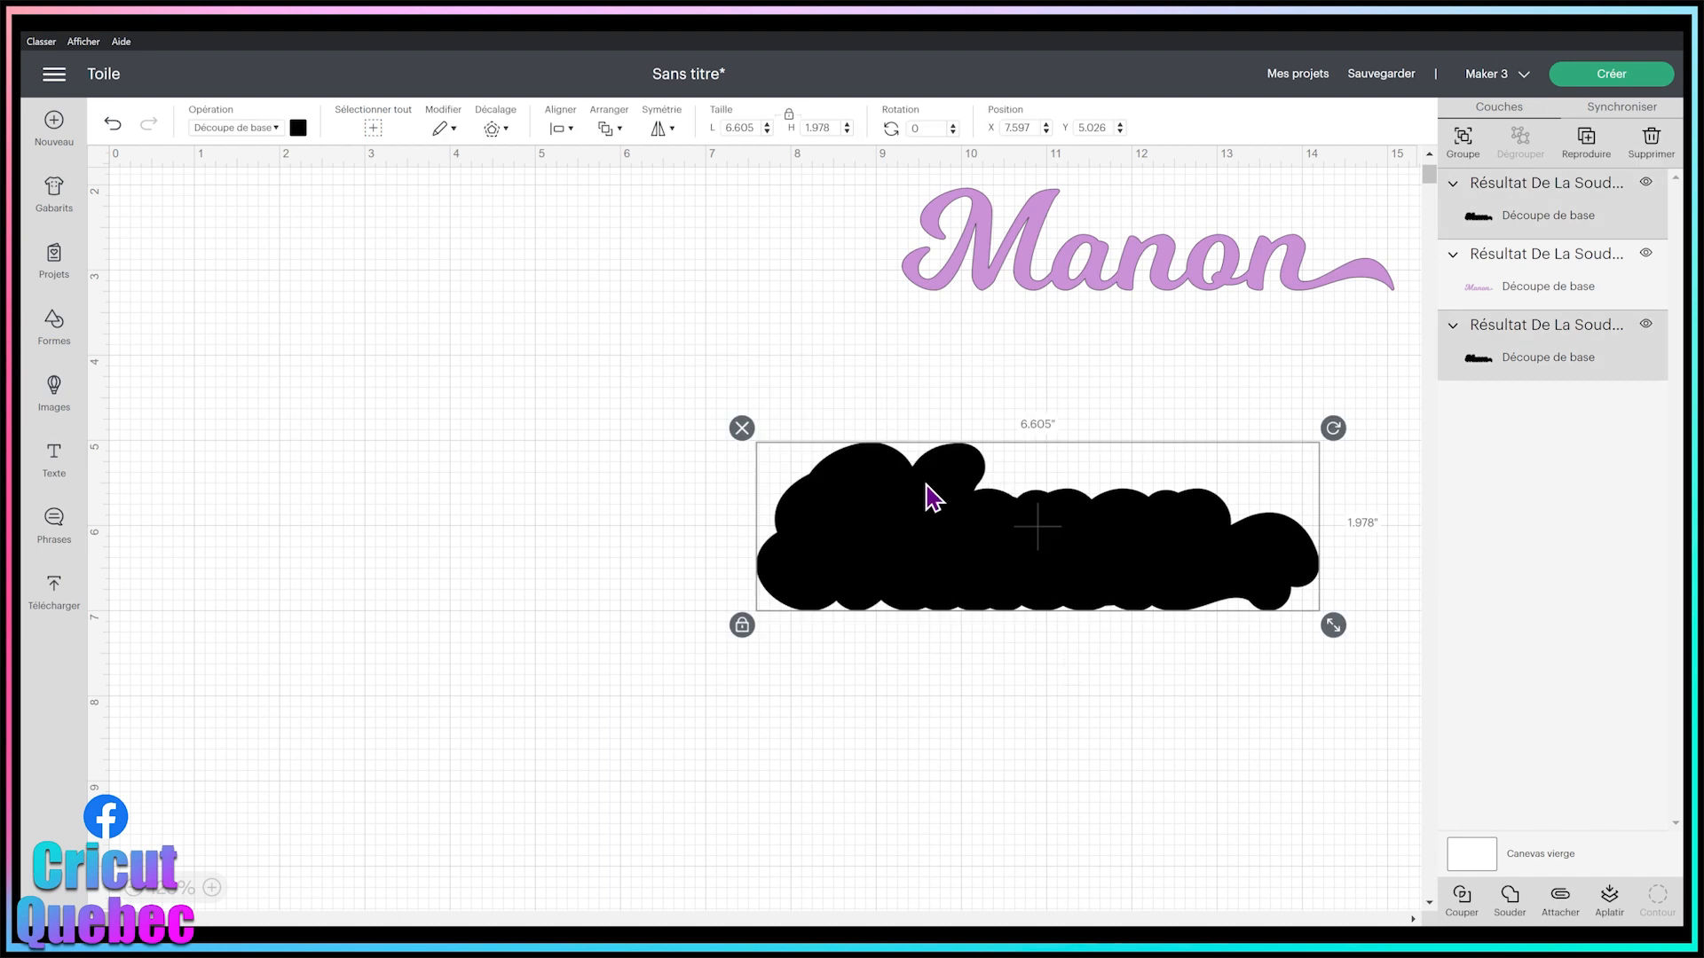
pyautogui.click(561, 130)
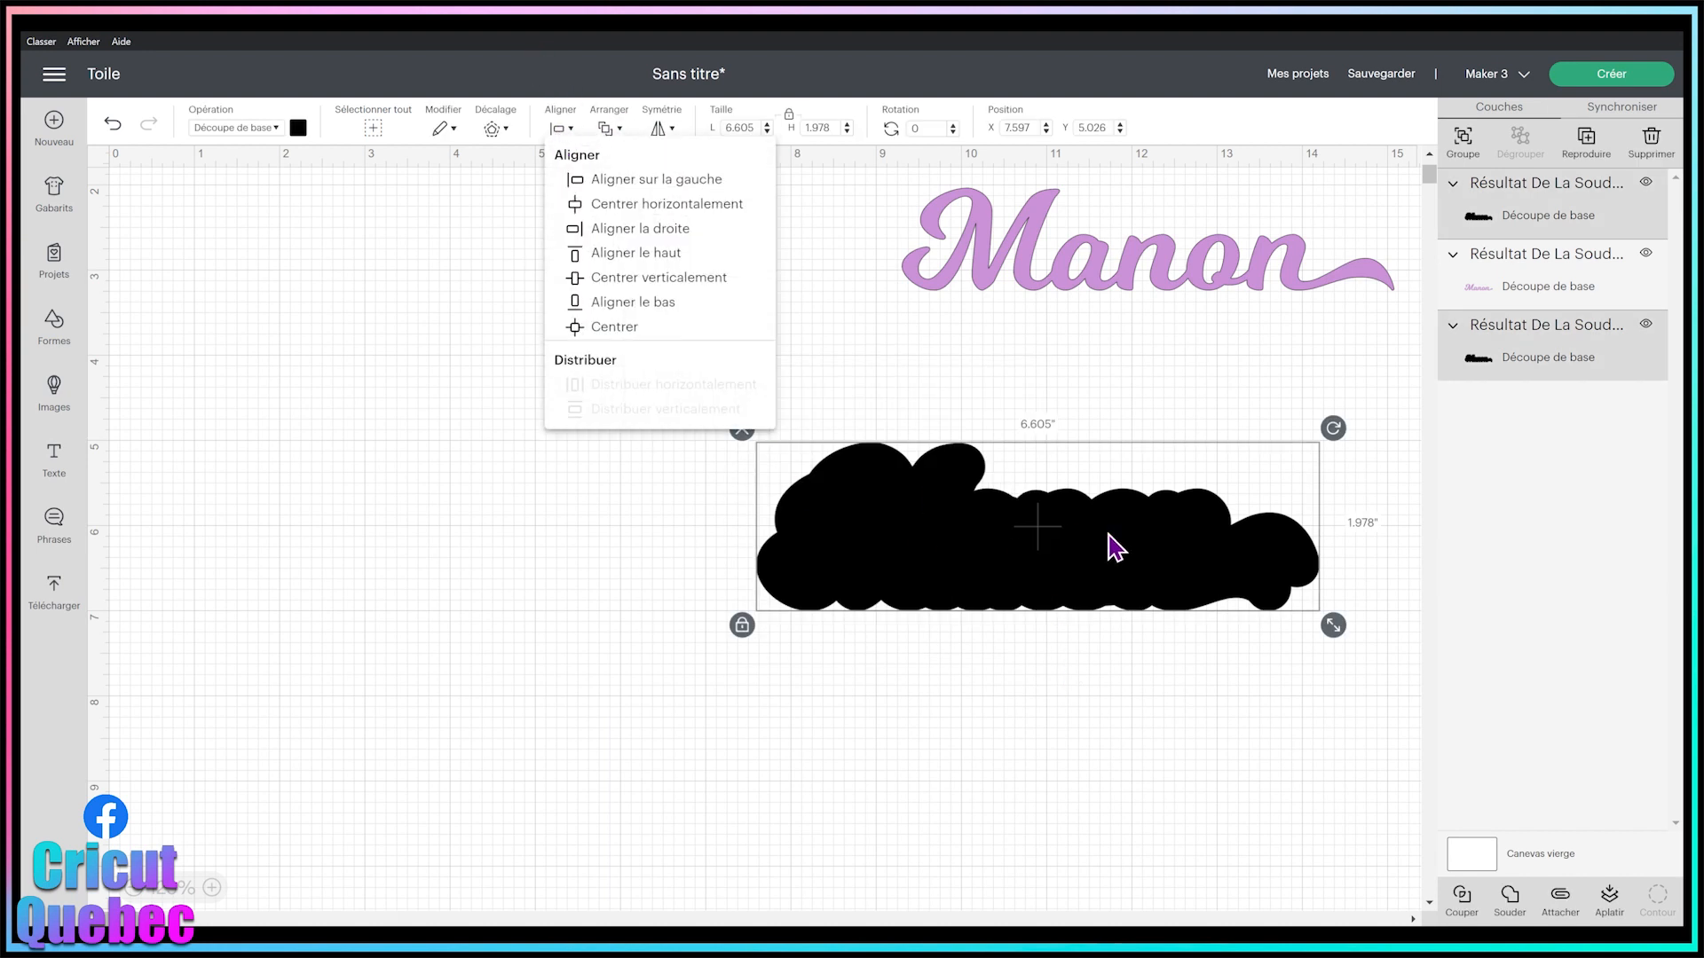
pyautogui.click(618, 329)
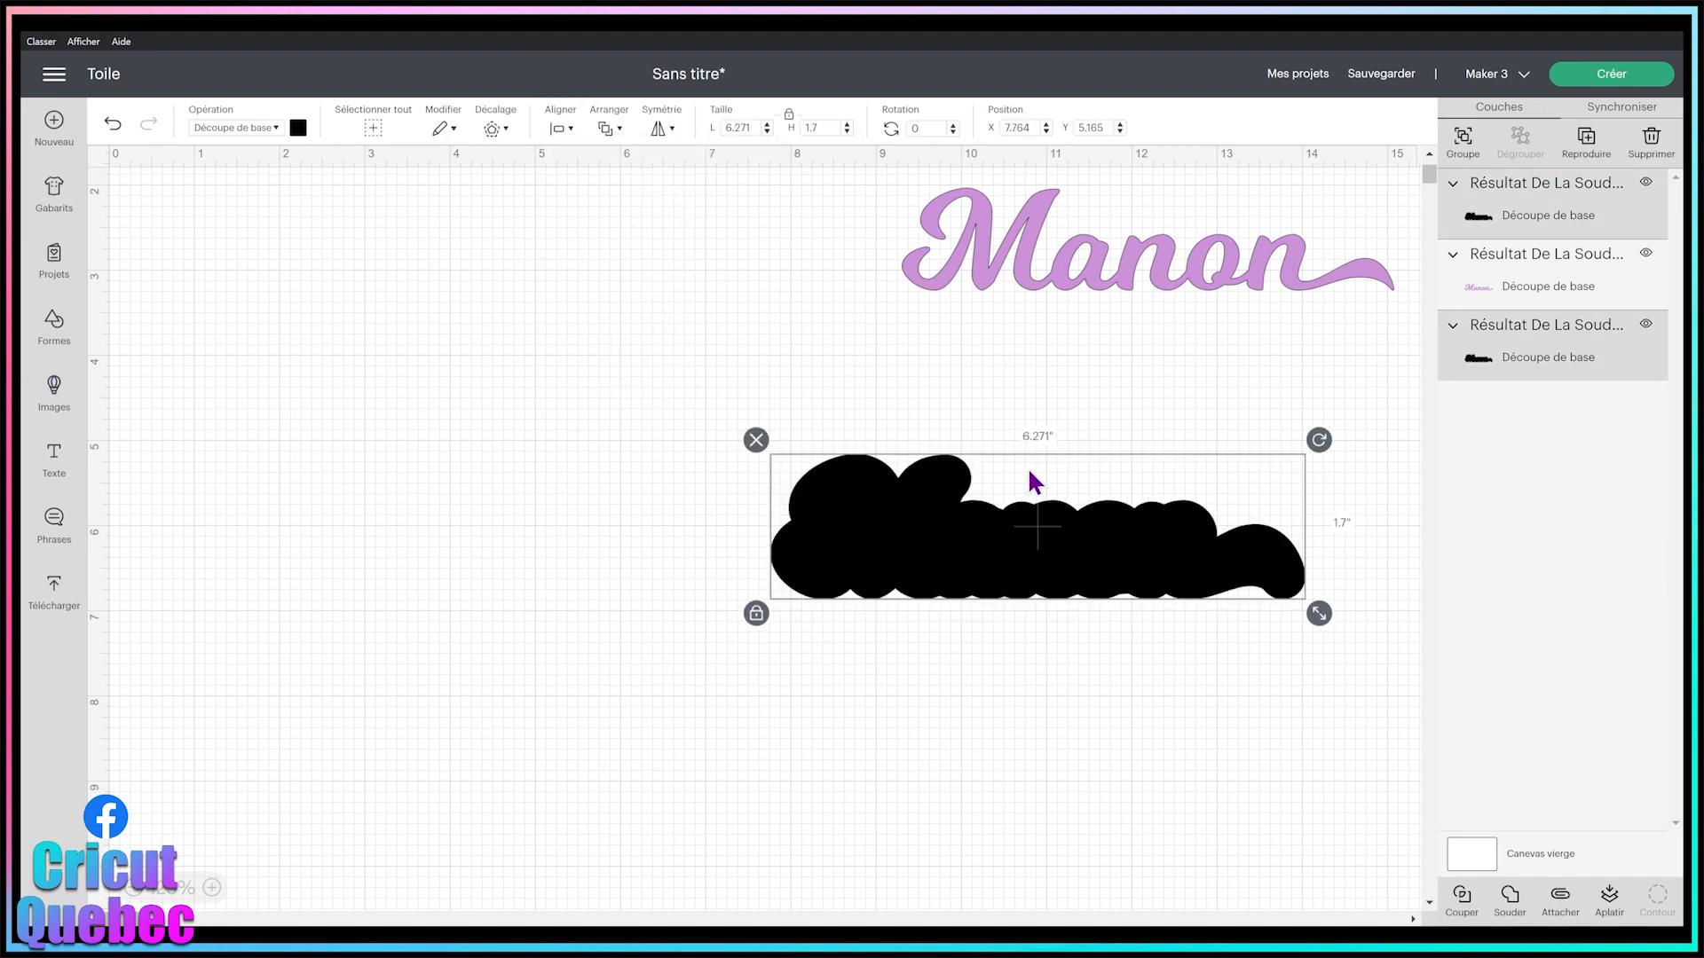
# Mirror the upper black shape left to right.
pyautogui.click(857, 372)
pyautogui.click(923, 557)
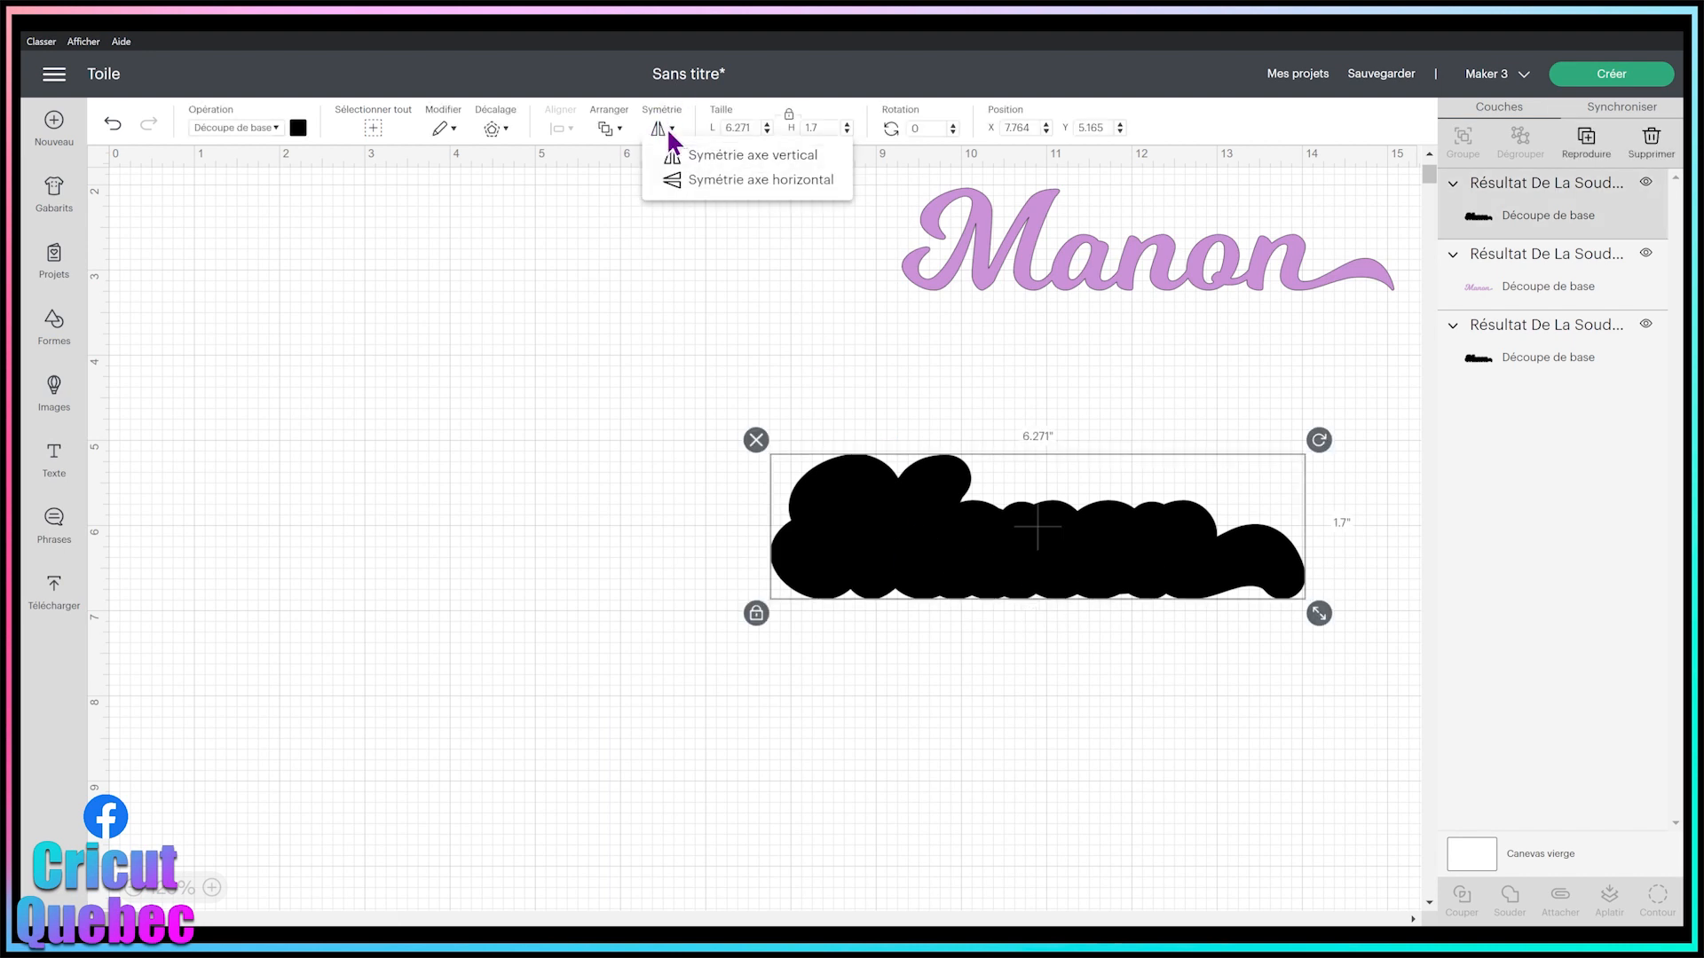
pyautogui.click(704, 178)
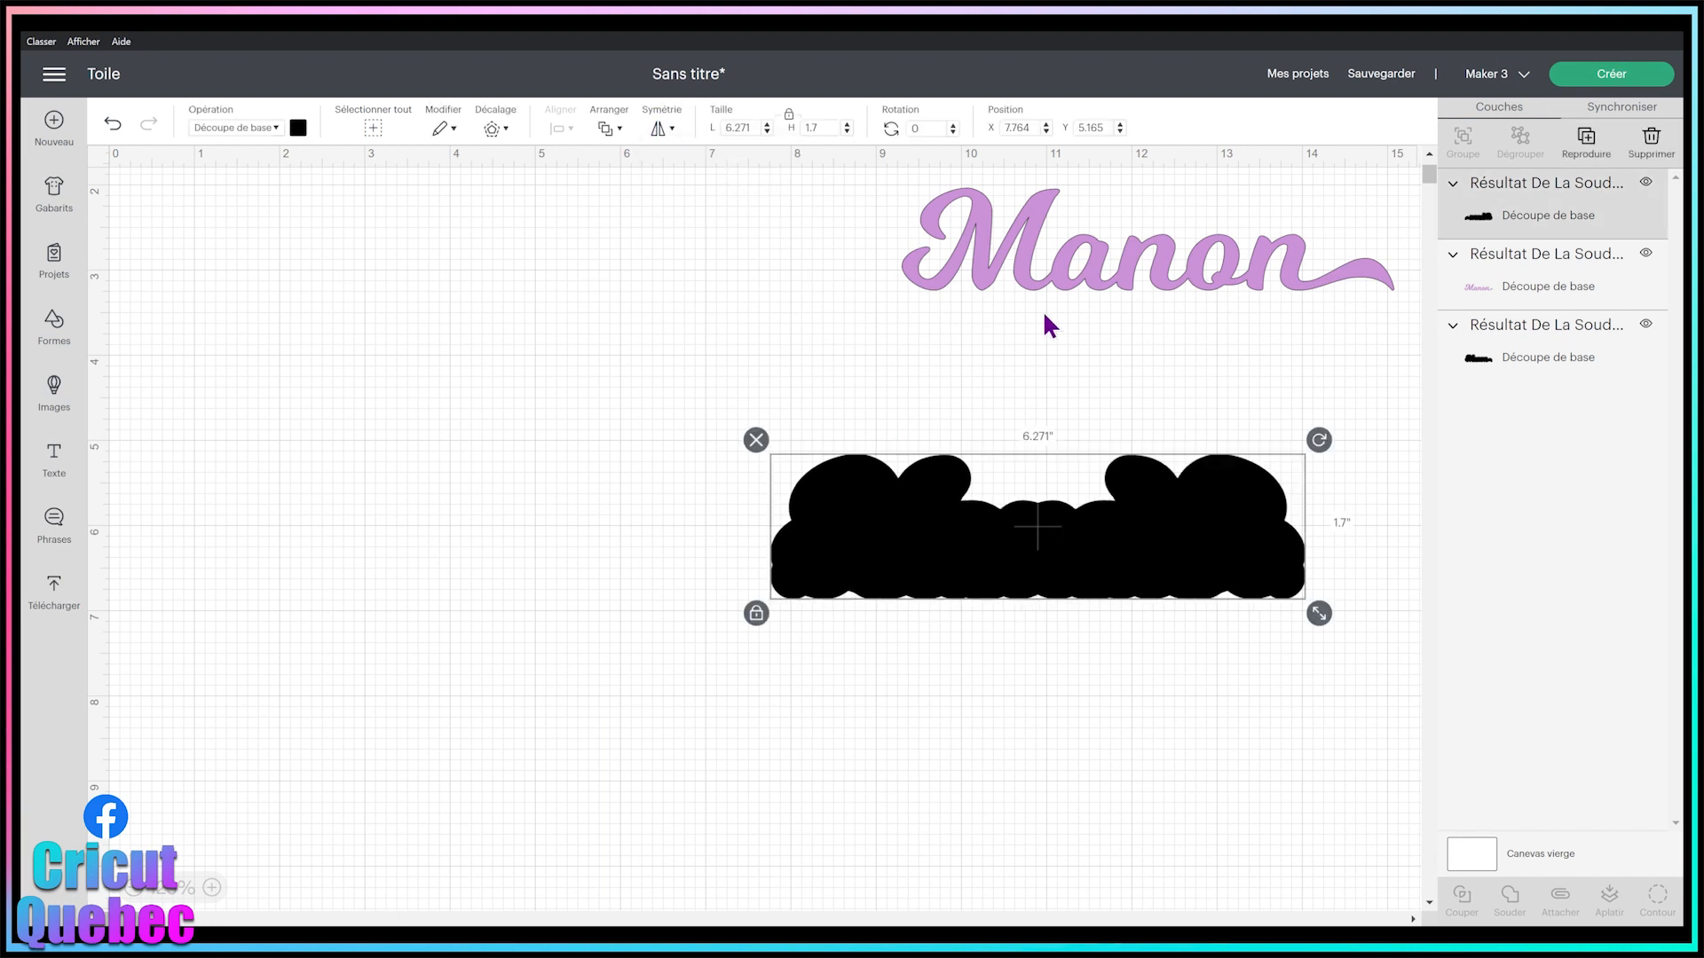
# Move the mirrored black shape horizontally to the left of the original, leaving a small gap between their rounded ends.
pyautogui.press('Left')
pyautogui.press('Left')
pyautogui.press('Left')
pyautogui.press('Left')
pyautogui.press('Left')
pyautogui.press('Left')
pyautogui.press('Left')
pyautogui.press('Left')
pyautogui.press('Left')
pyautogui.press('Left')
pyautogui.press('Left')
pyautogui.press('Left')
pyautogui.press('Left')
pyautogui.press('Left')
pyautogui.press('Left')
pyautogui.press('Left')
pyautogui.press('Left')
pyautogui.press('Left')
pyautogui.press('Left')
pyautogui.press('Left')
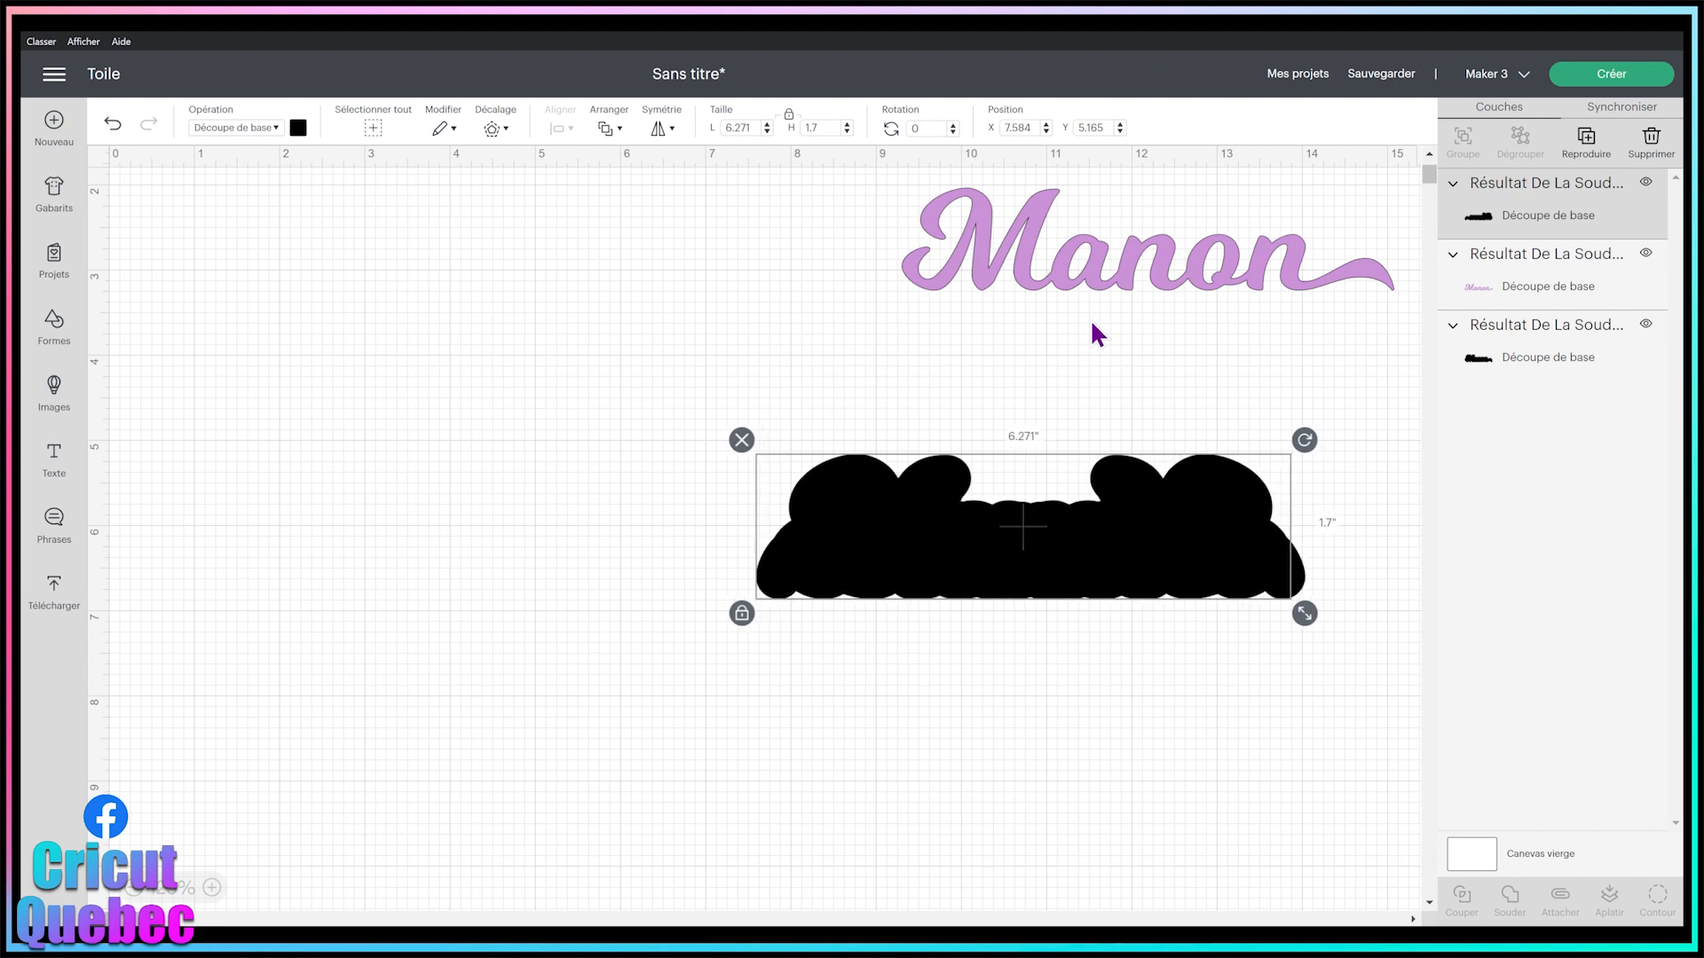
pyautogui.press('Left')
pyautogui.press('Left')
pyautogui.press('Left')
pyautogui.press('Left')
pyautogui.press('Left')
pyautogui.press('Left')
pyautogui.press('Left')
pyautogui.press('Left')
pyautogui.press('Left')
pyautogui.press('Left')
pyautogui.press('Left')
pyautogui.press('Left')
pyautogui.press('Left')
pyautogui.press('Left')
pyautogui.press('Left')
pyautogui.press('Left')
pyautogui.press('Left')
pyautogui.press('Left')
pyautogui.press('Left')
pyautogui.press('Left')
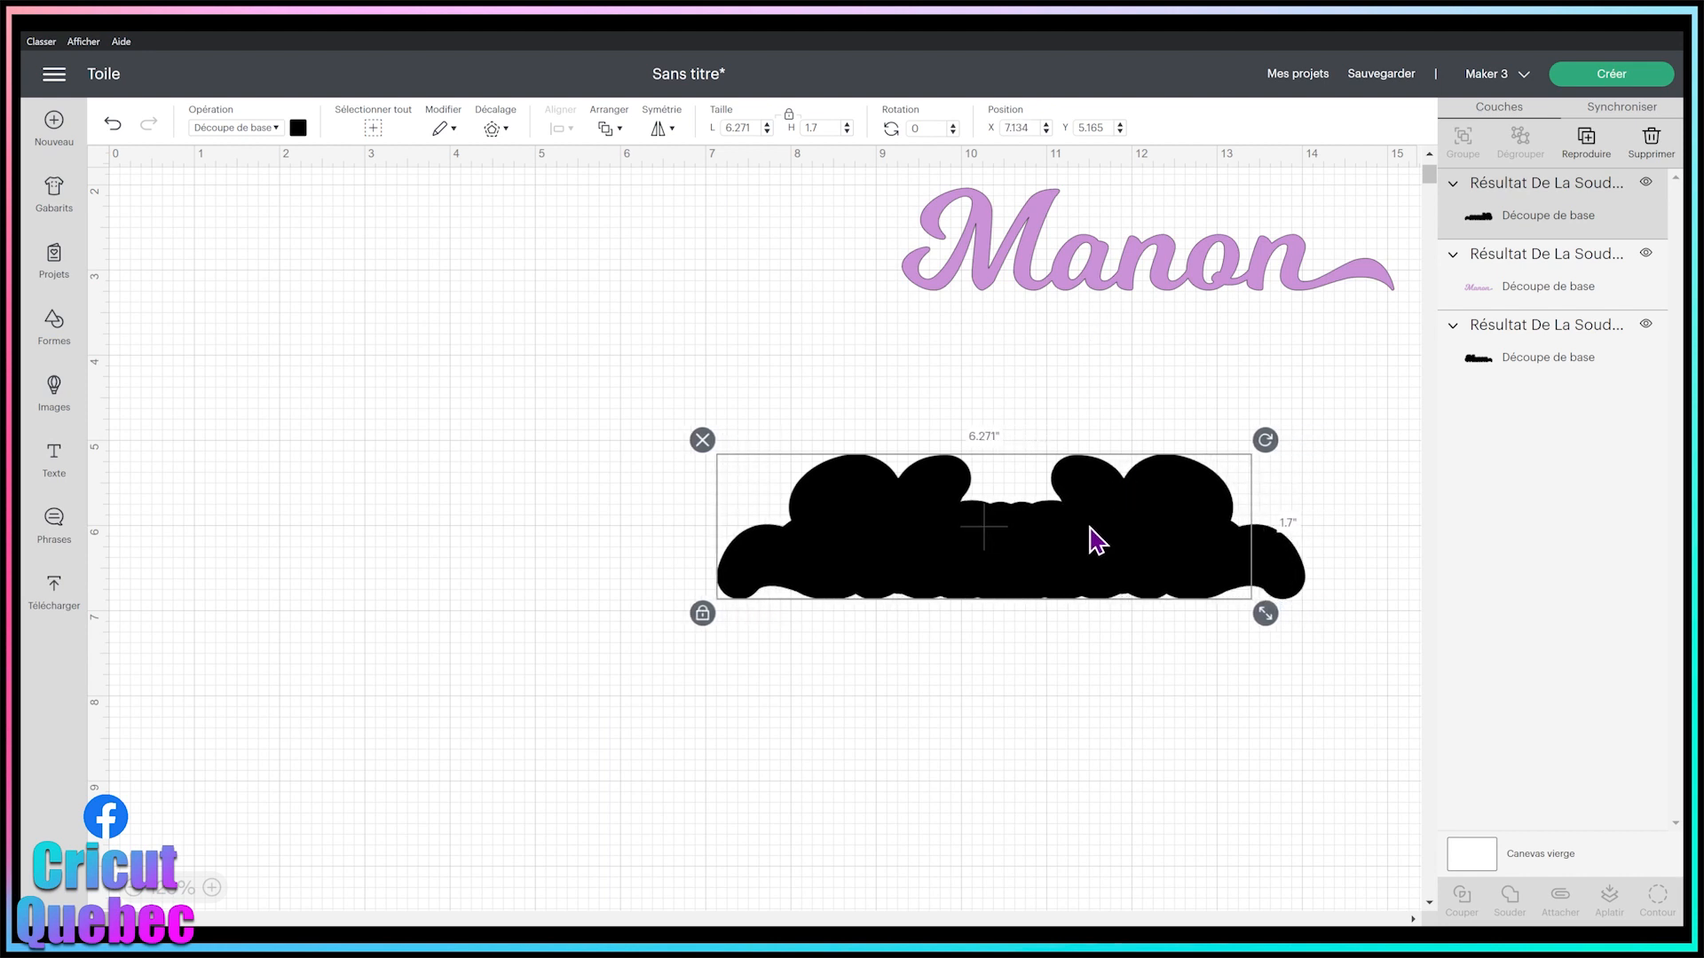
pyautogui.moveTo(1092, 541); pyautogui.dragTo(548, 529)
# Align the two black shapes with each other using vertical centring.
pyautogui.moveTo(594, 321); pyautogui.dragTo(952, 744)
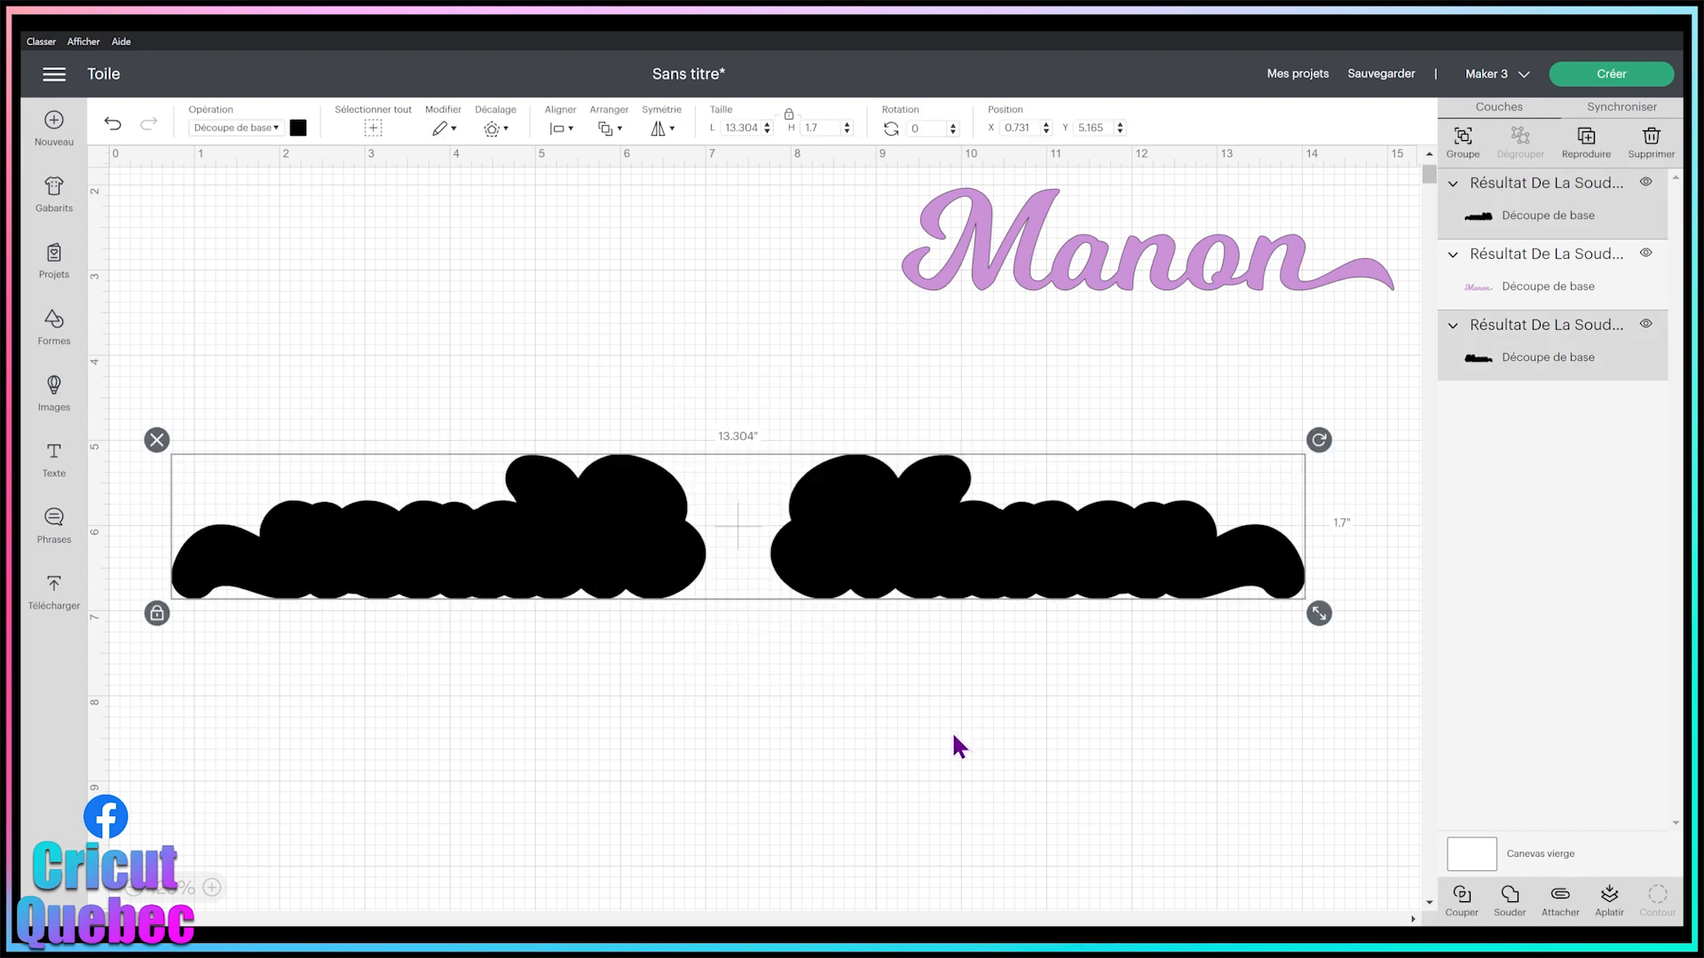
pyautogui.click(558, 133)
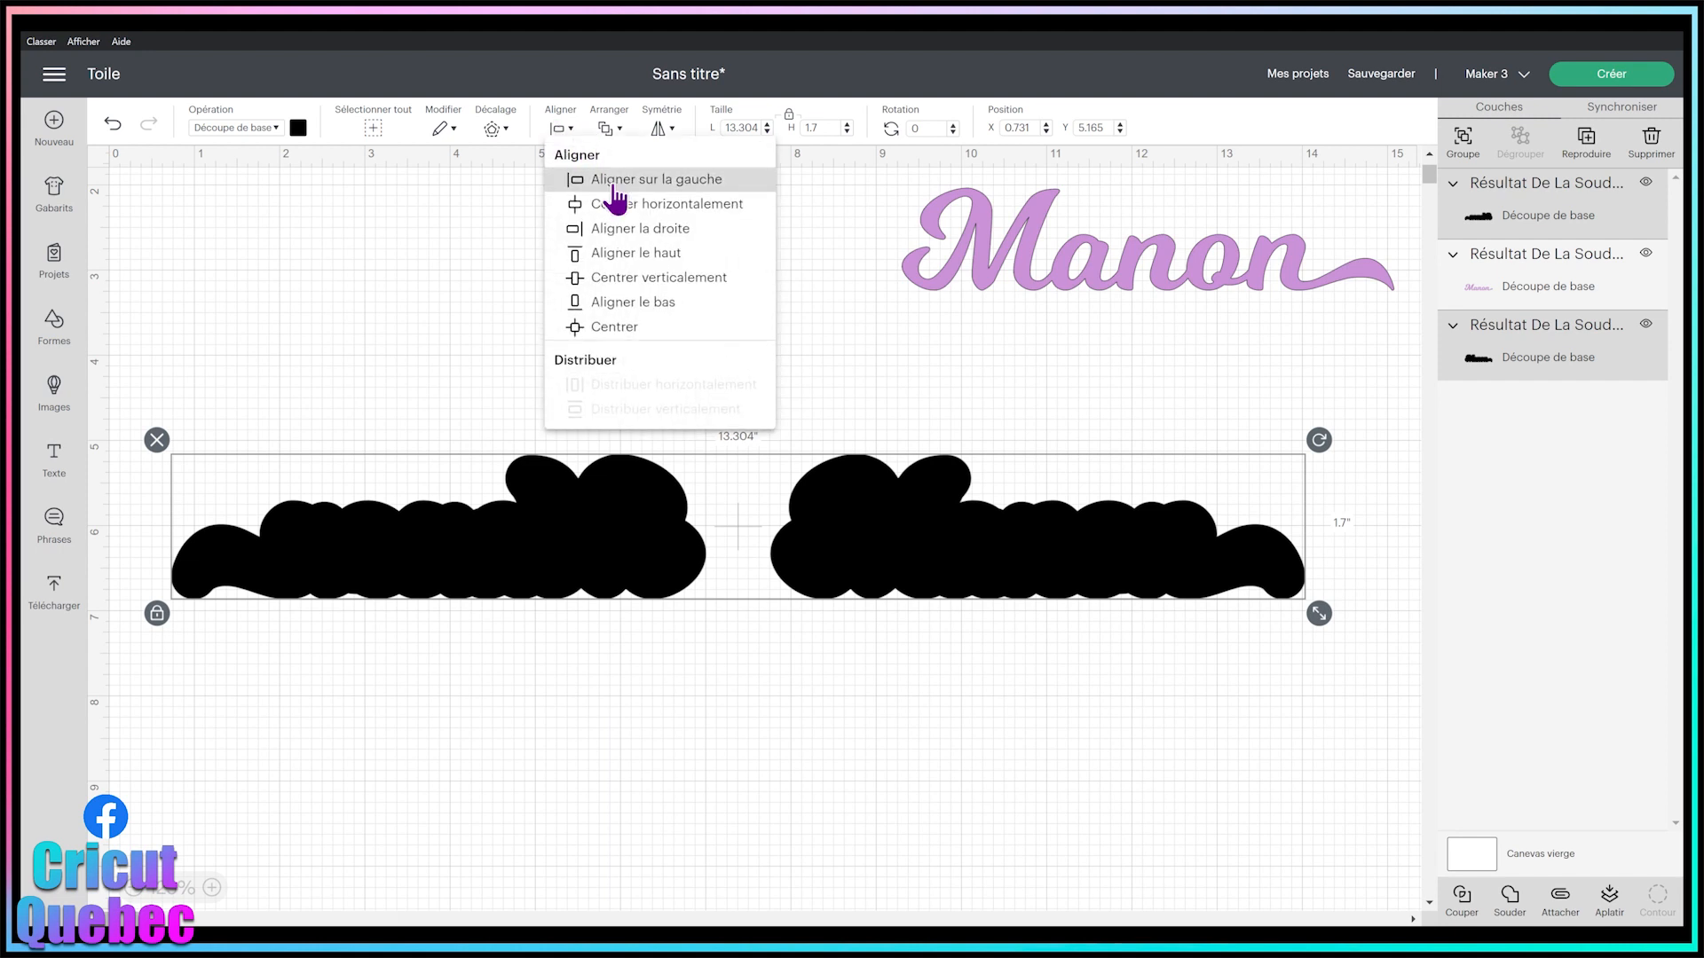
pyautogui.click(621, 277)
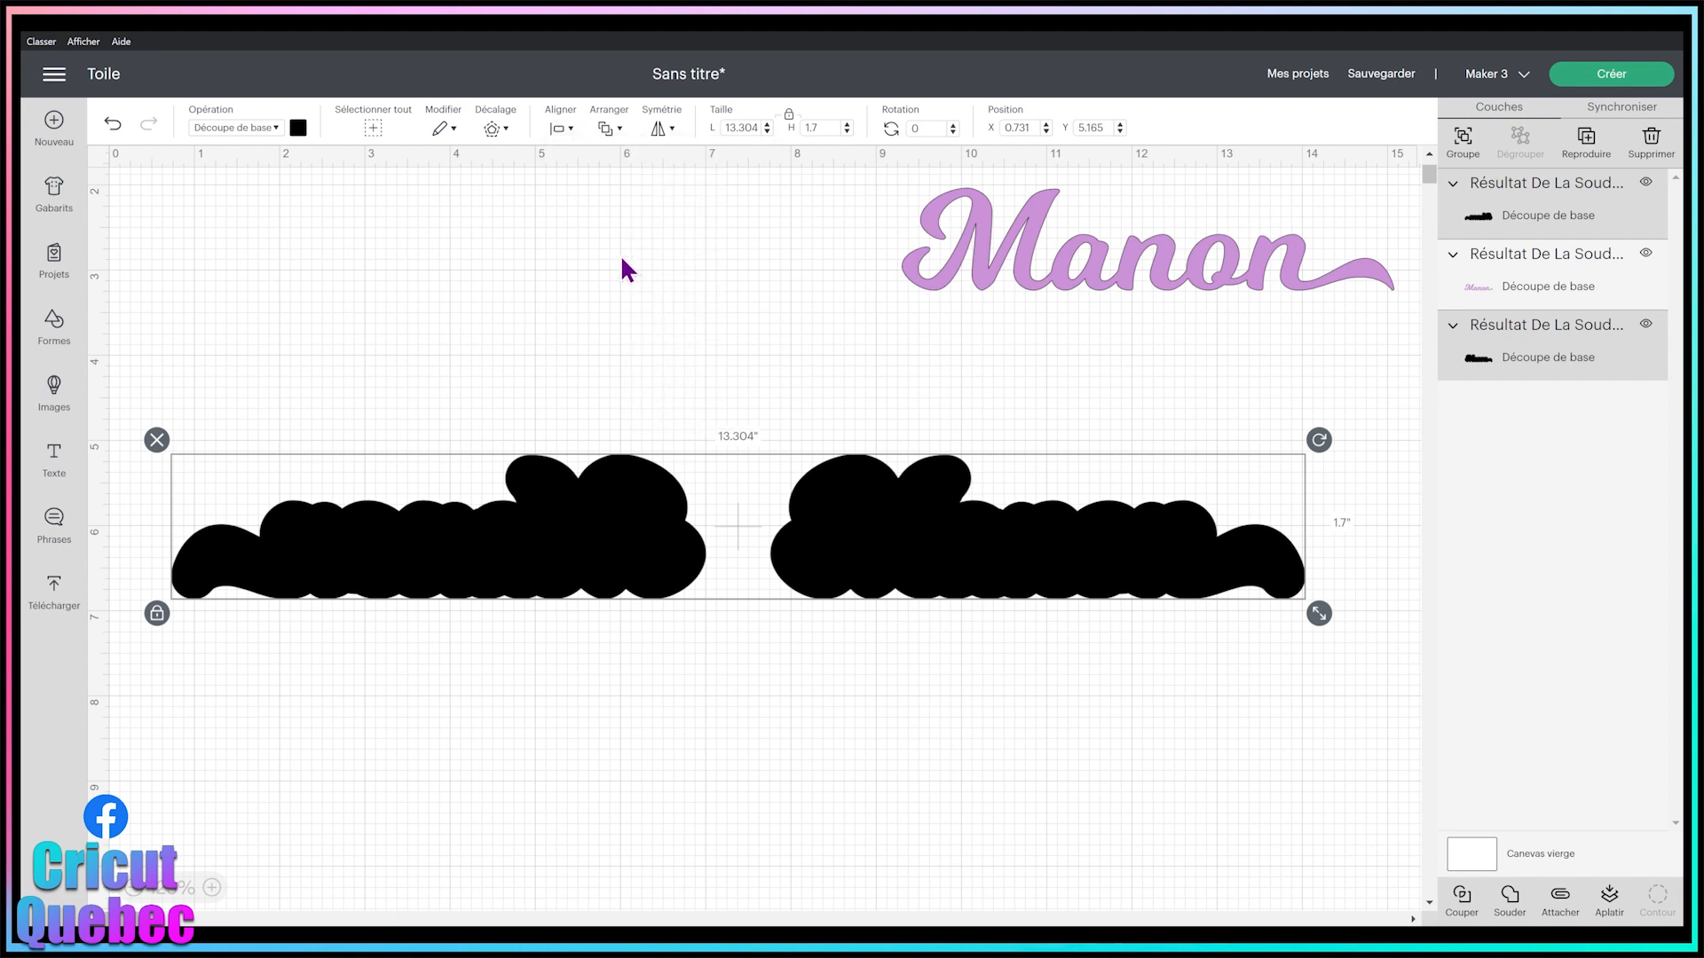
pyautogui.click(809, 353)
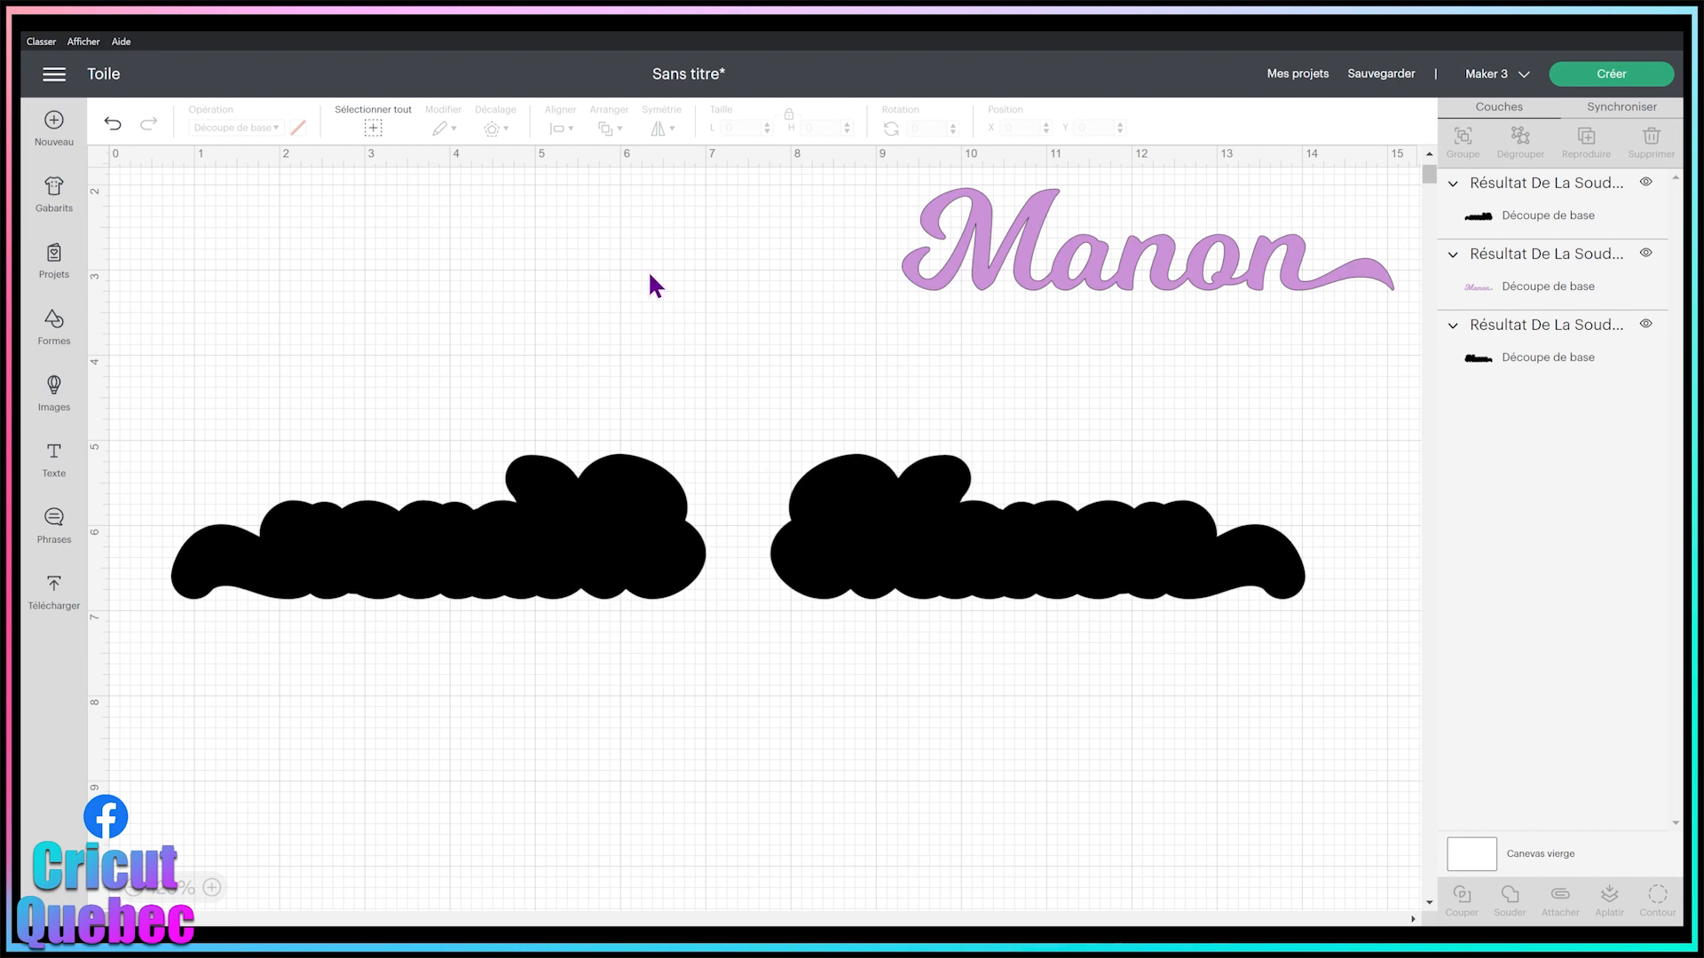
# Insert a square over the gap between the black shapes and reshape it into a bar about 2.04 × 0.85 in.
pyautogui.click(54, 327)
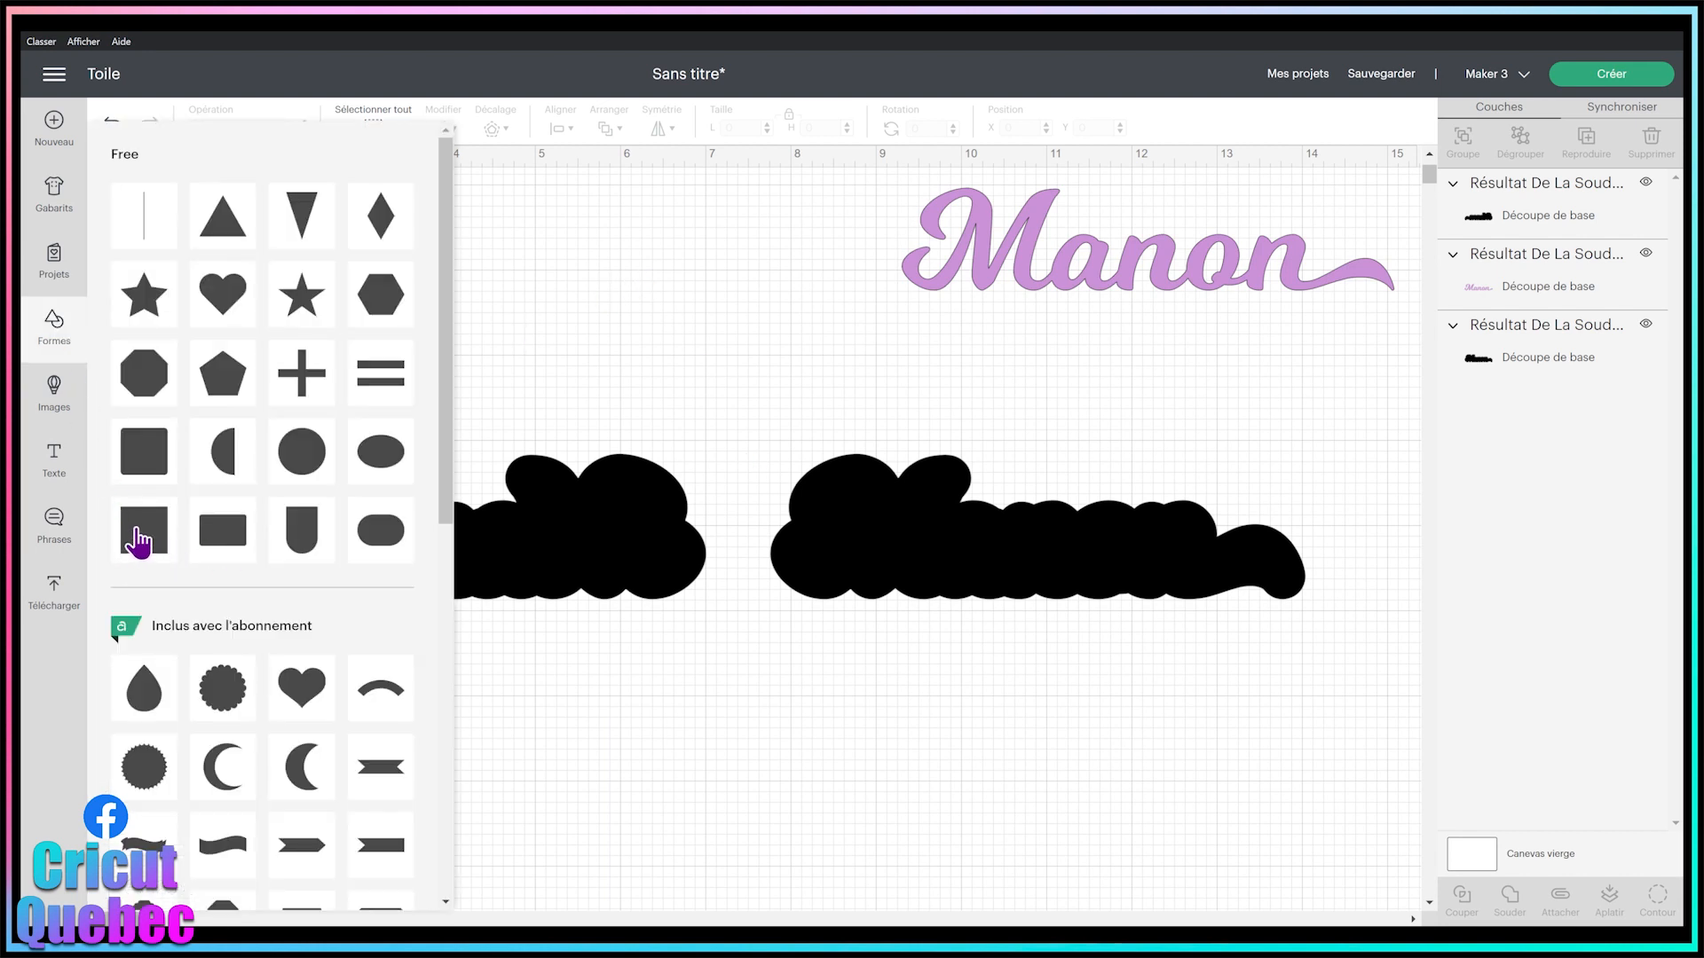
pyautogui.click(138, 533)
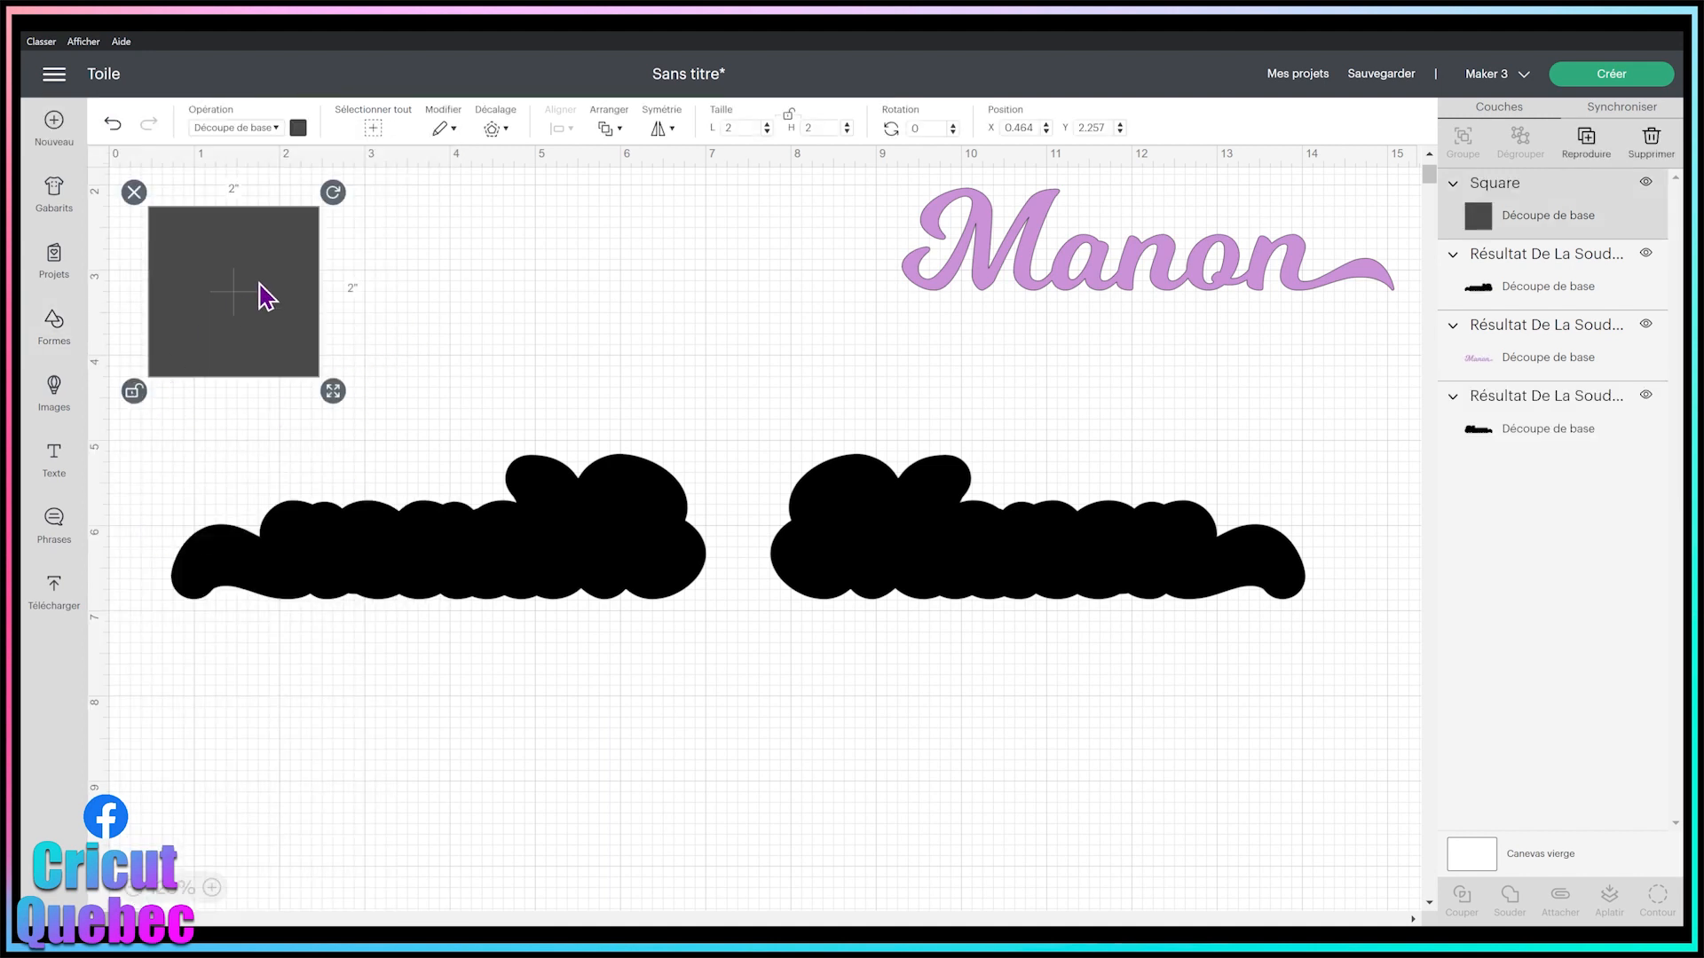
pyautogui.moveTo(263, 293); pyautogui.dragTo(792, 593)
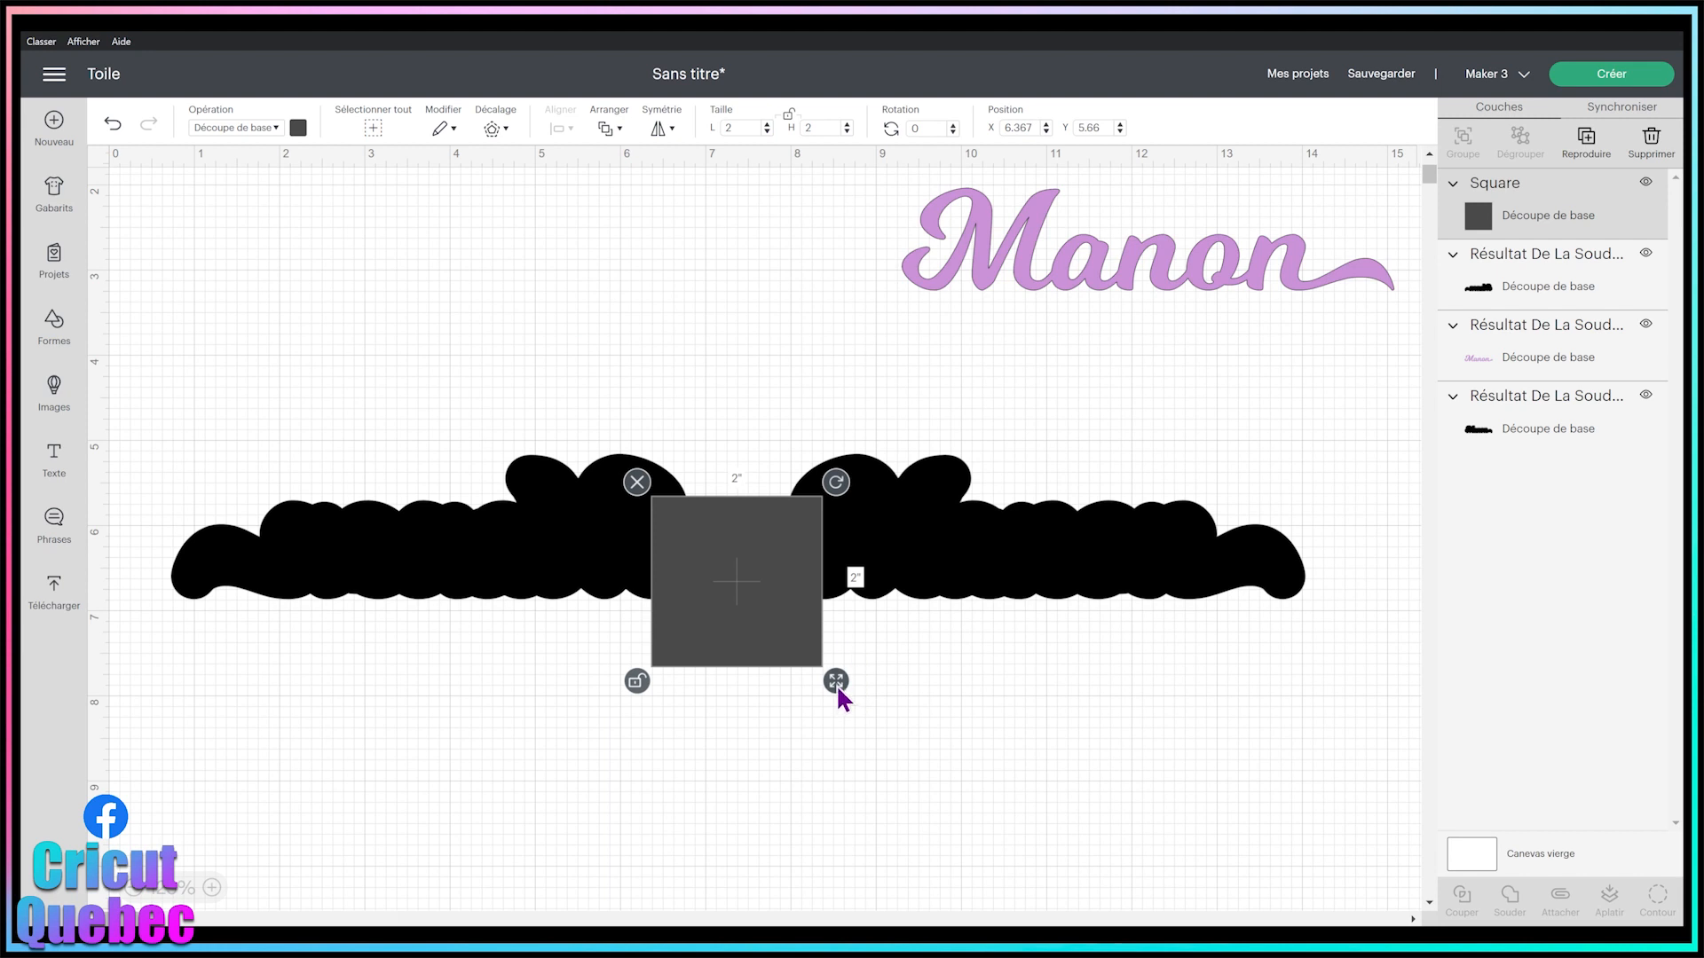
pyautogui.moveTo(836, 682); pyautogui.dragTo(770, 565)
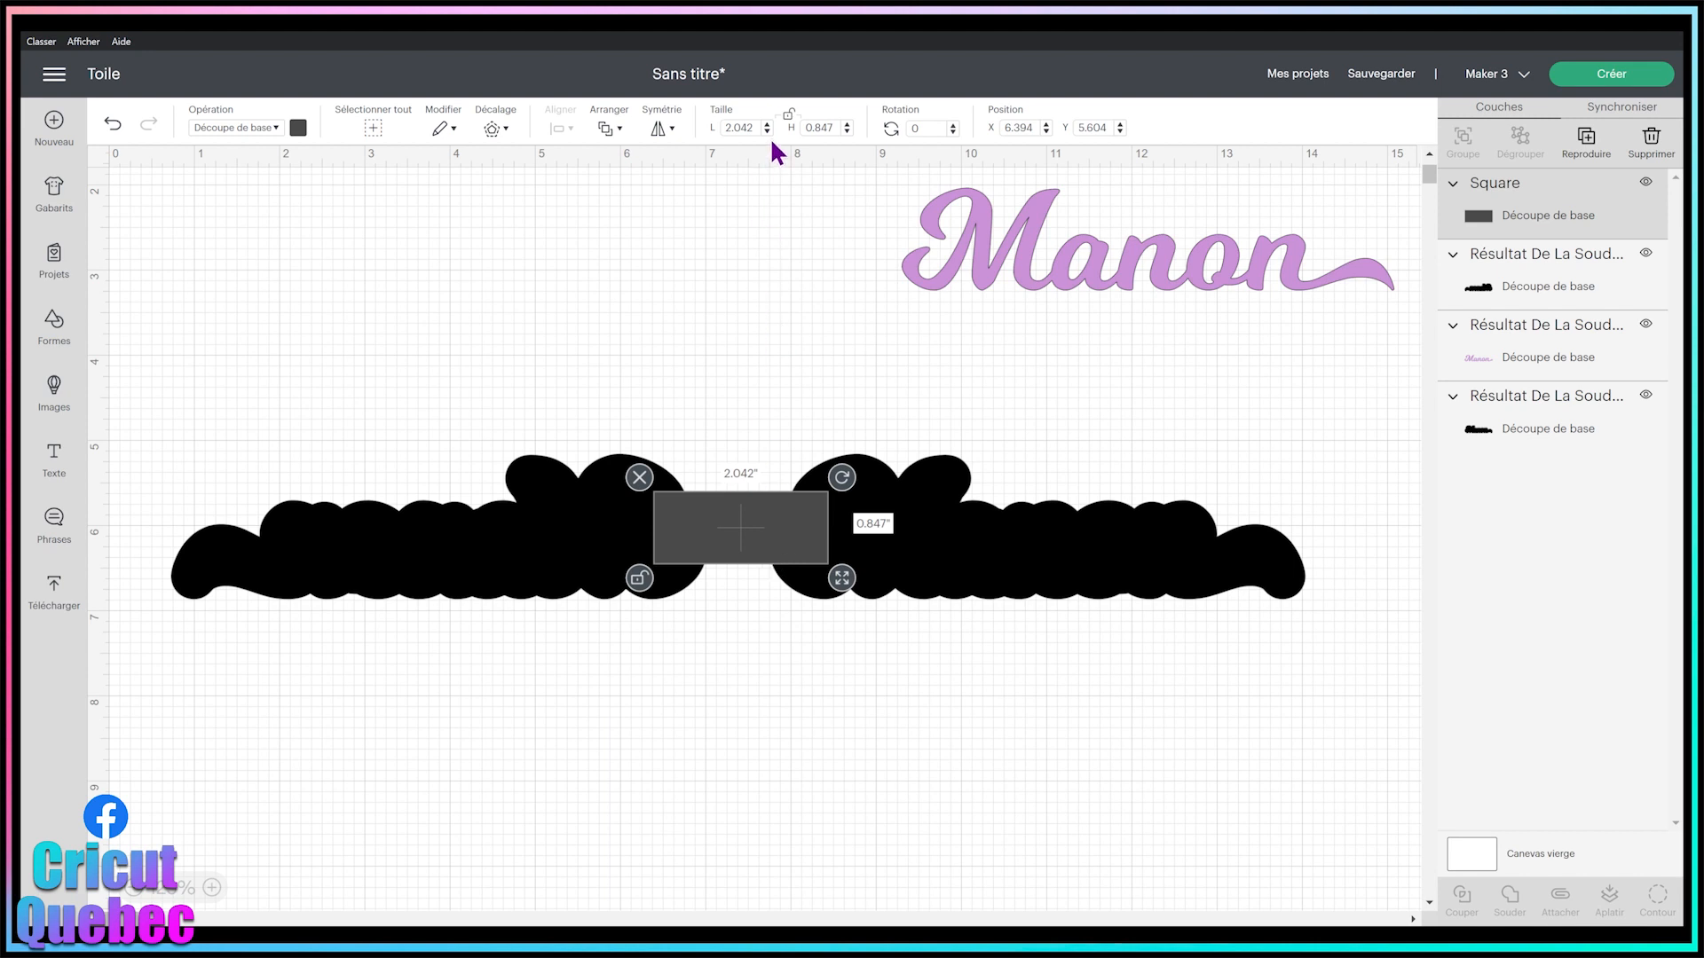
# Set the connecting bar's height to 0.50 in and lower it slightly so it bridges the two black shapes.
pyautogui.moveTo(830, 128); pyautogui.dragTo(811, 128)
pyautogui.write('50')
pyautogui.press('Return')
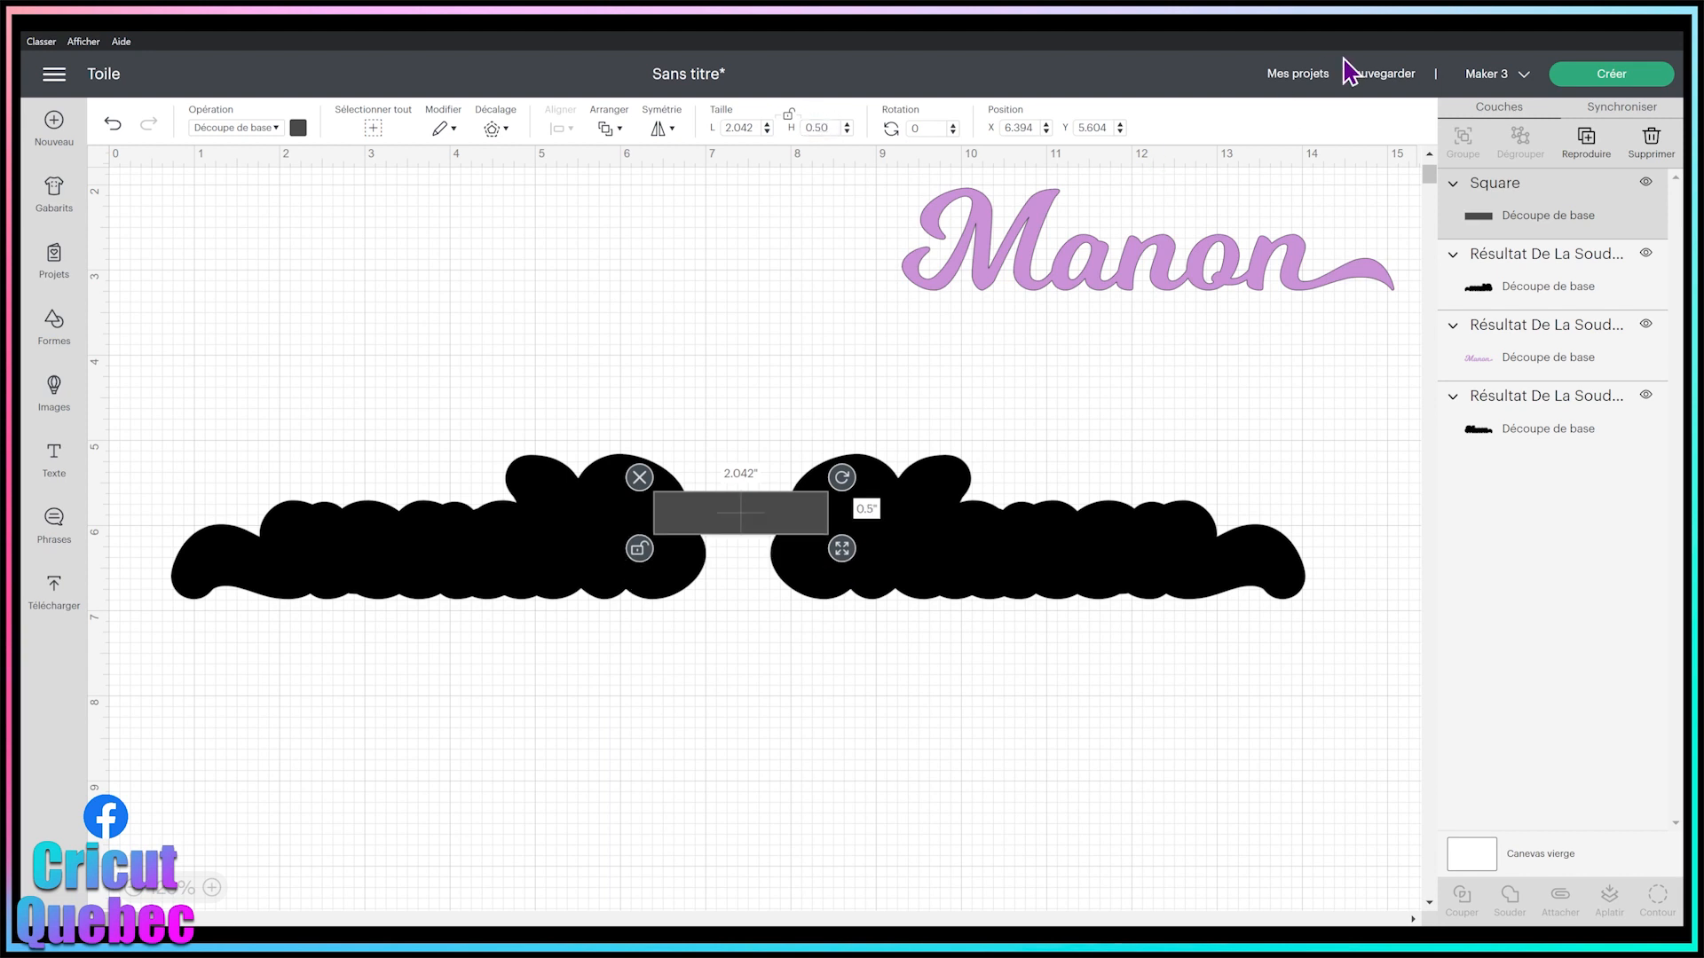
pyautogui.moveTo(795, 509); pyautogui.dragTo(800, 535)
pyautogui.click(734, 388)
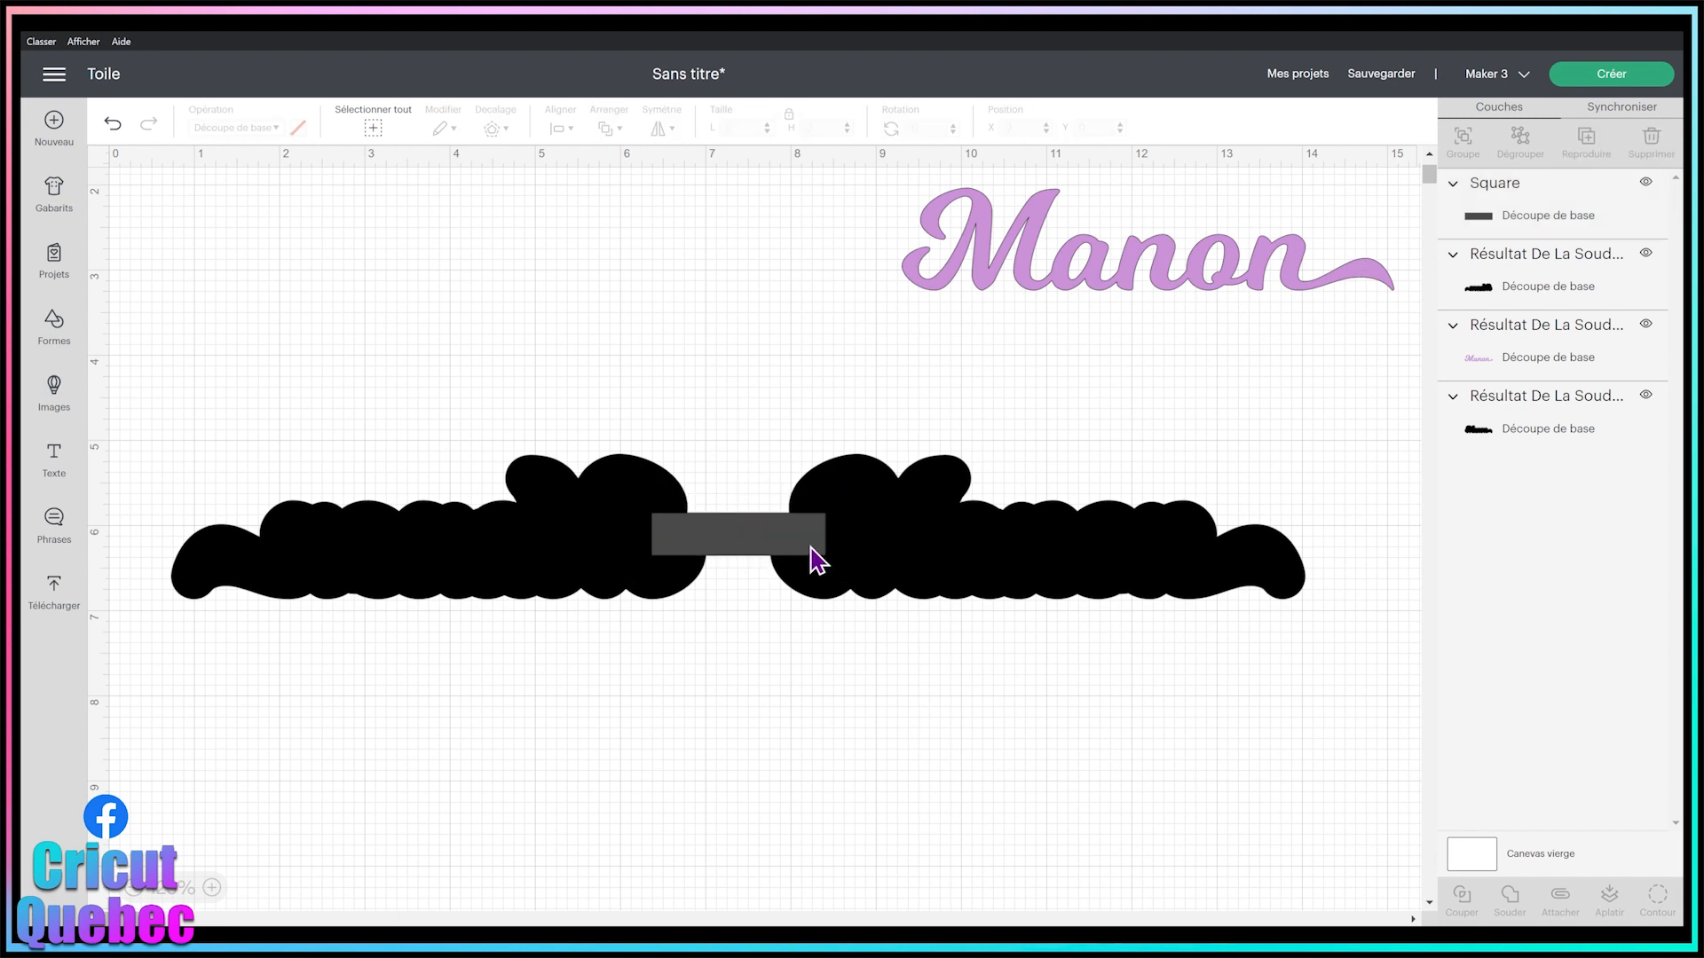
# Centre the connecting bar vertically with the two black shapes.
pyautogui.click(894, 537)
pyautogui.moveTo(537, 347); pyautogui.dragTo(879, 739)
pyautogui.click(562, 127)
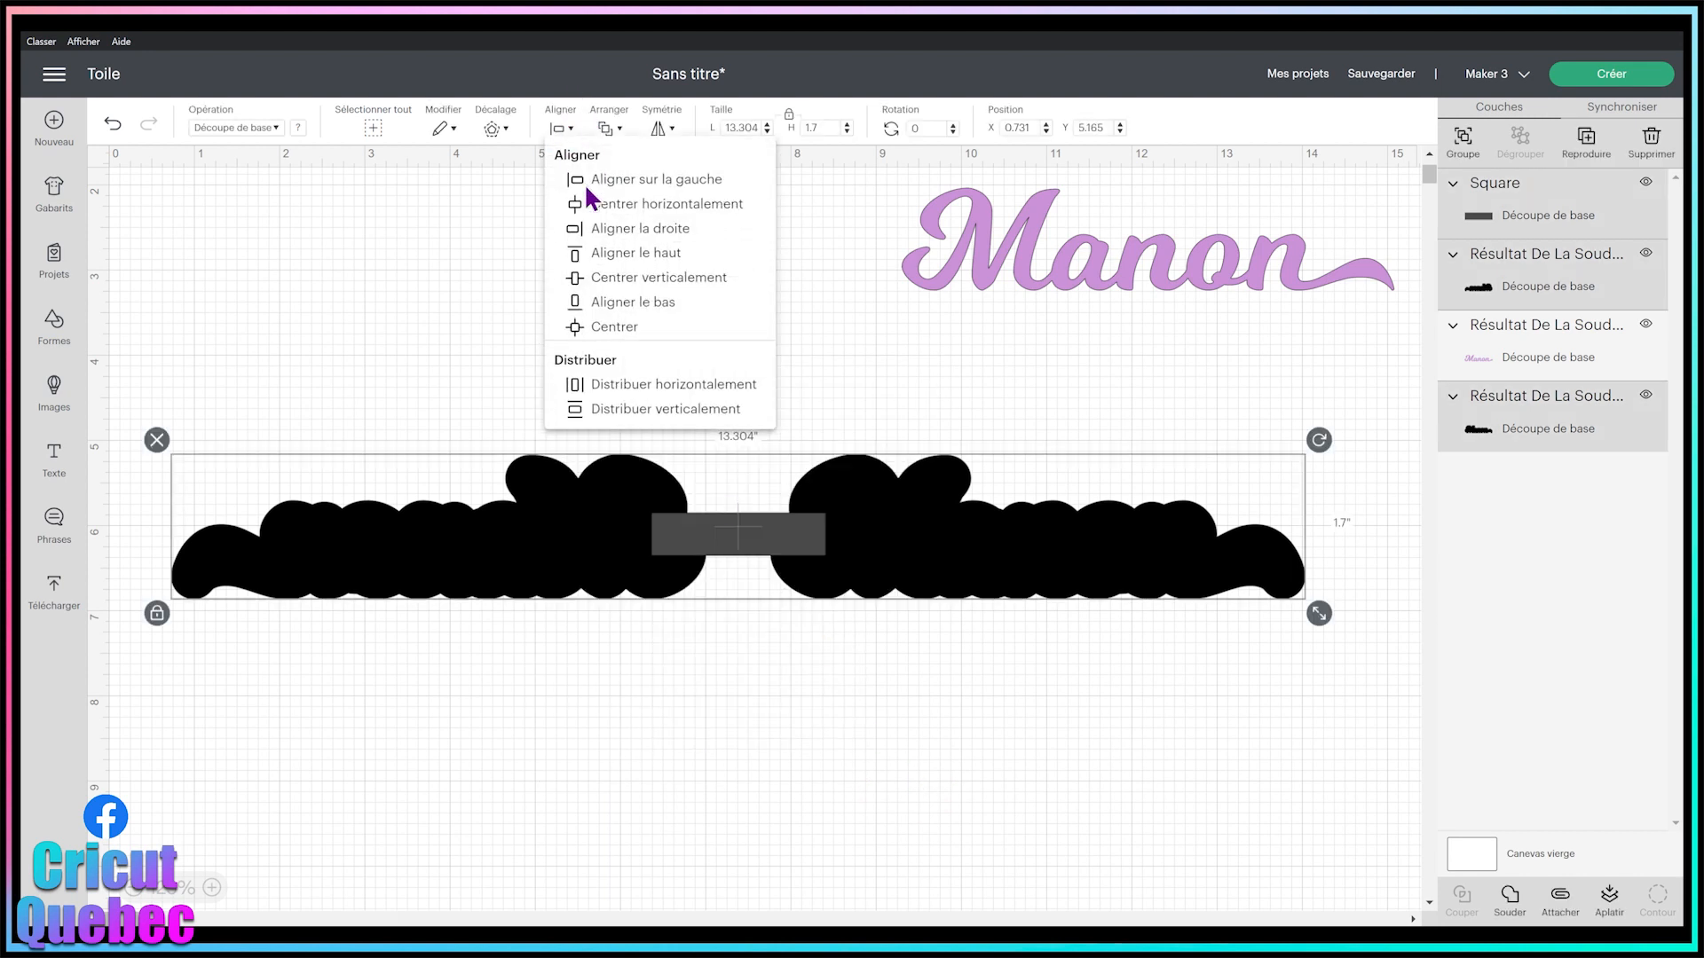
pyautogui.click(661, 286)
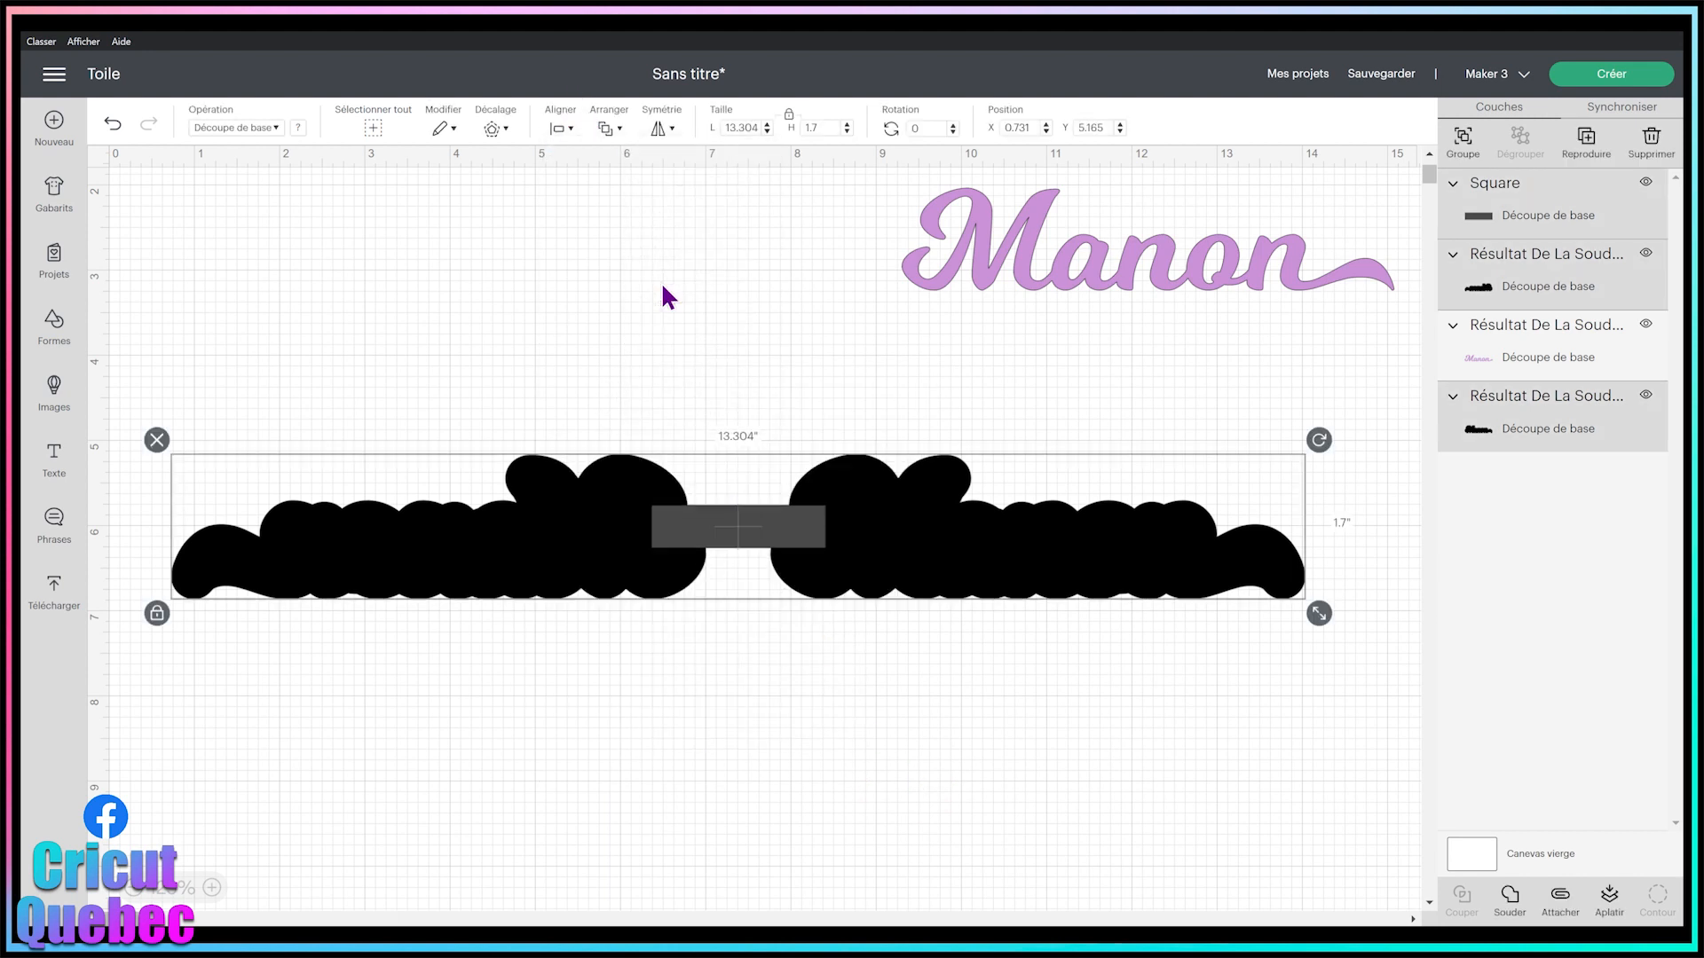
pyautogui.click(830, 724)
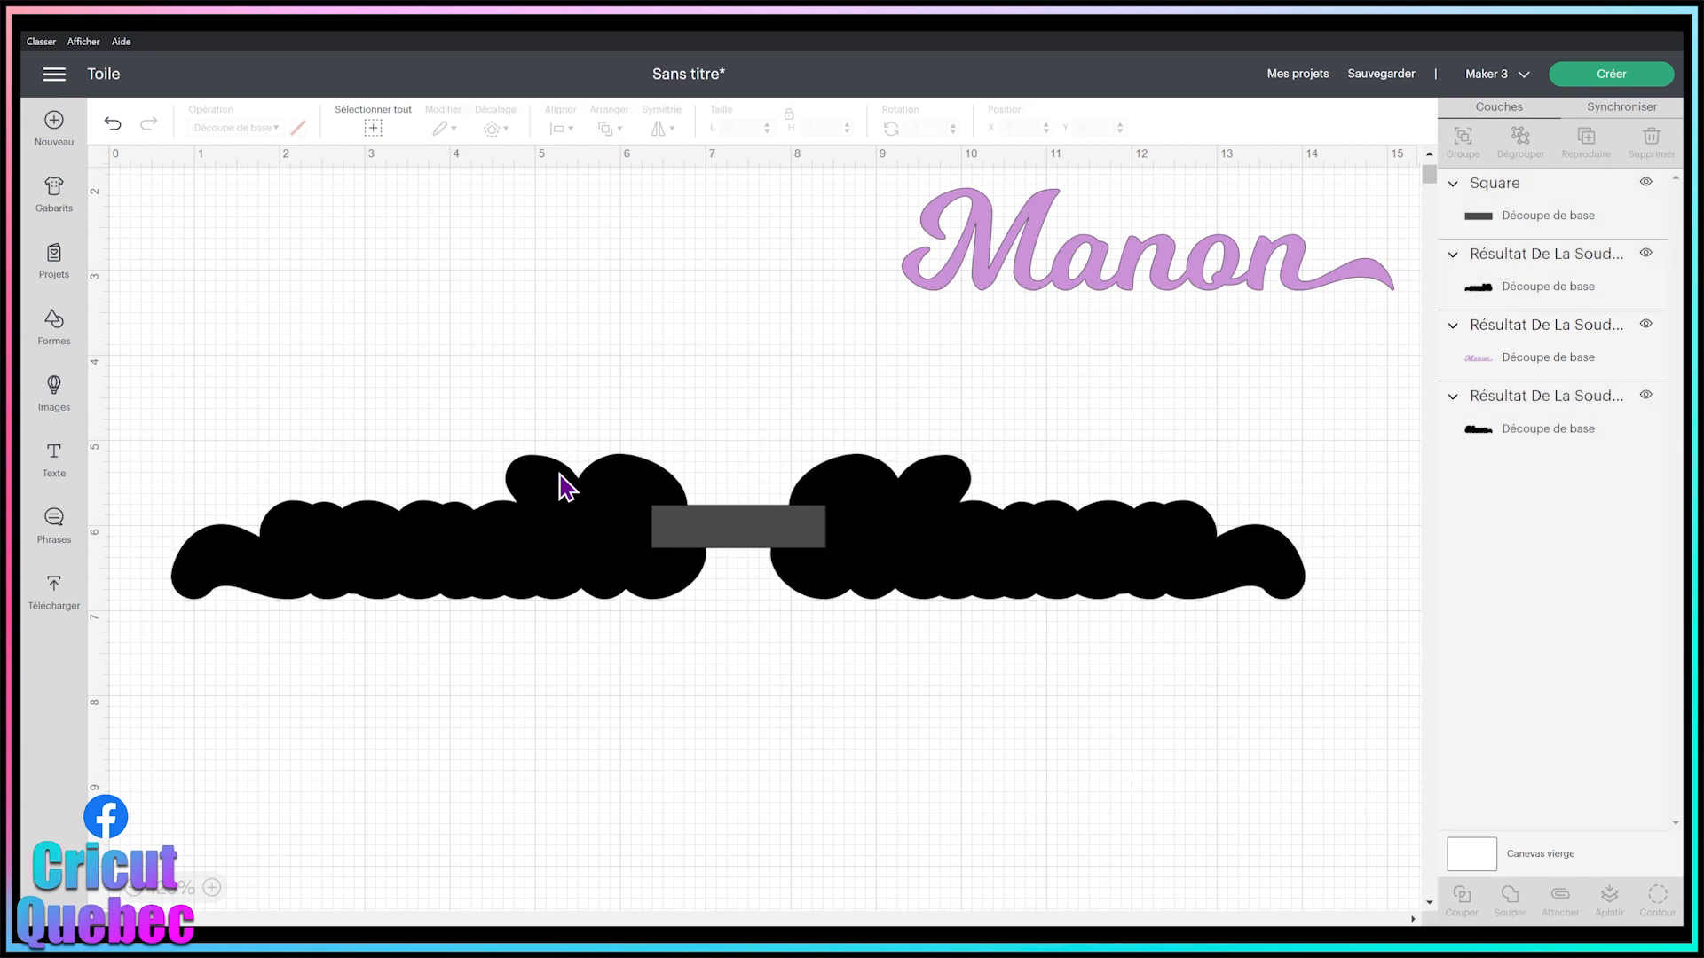
# Weld the two black shapes and the connecting bar into a single shape.
pyautogui.moveTo(479, 336); pyautogui.dragTo(945, 695)
pyautogui.click(1511, 899)
pyautogui.click(924, 529)
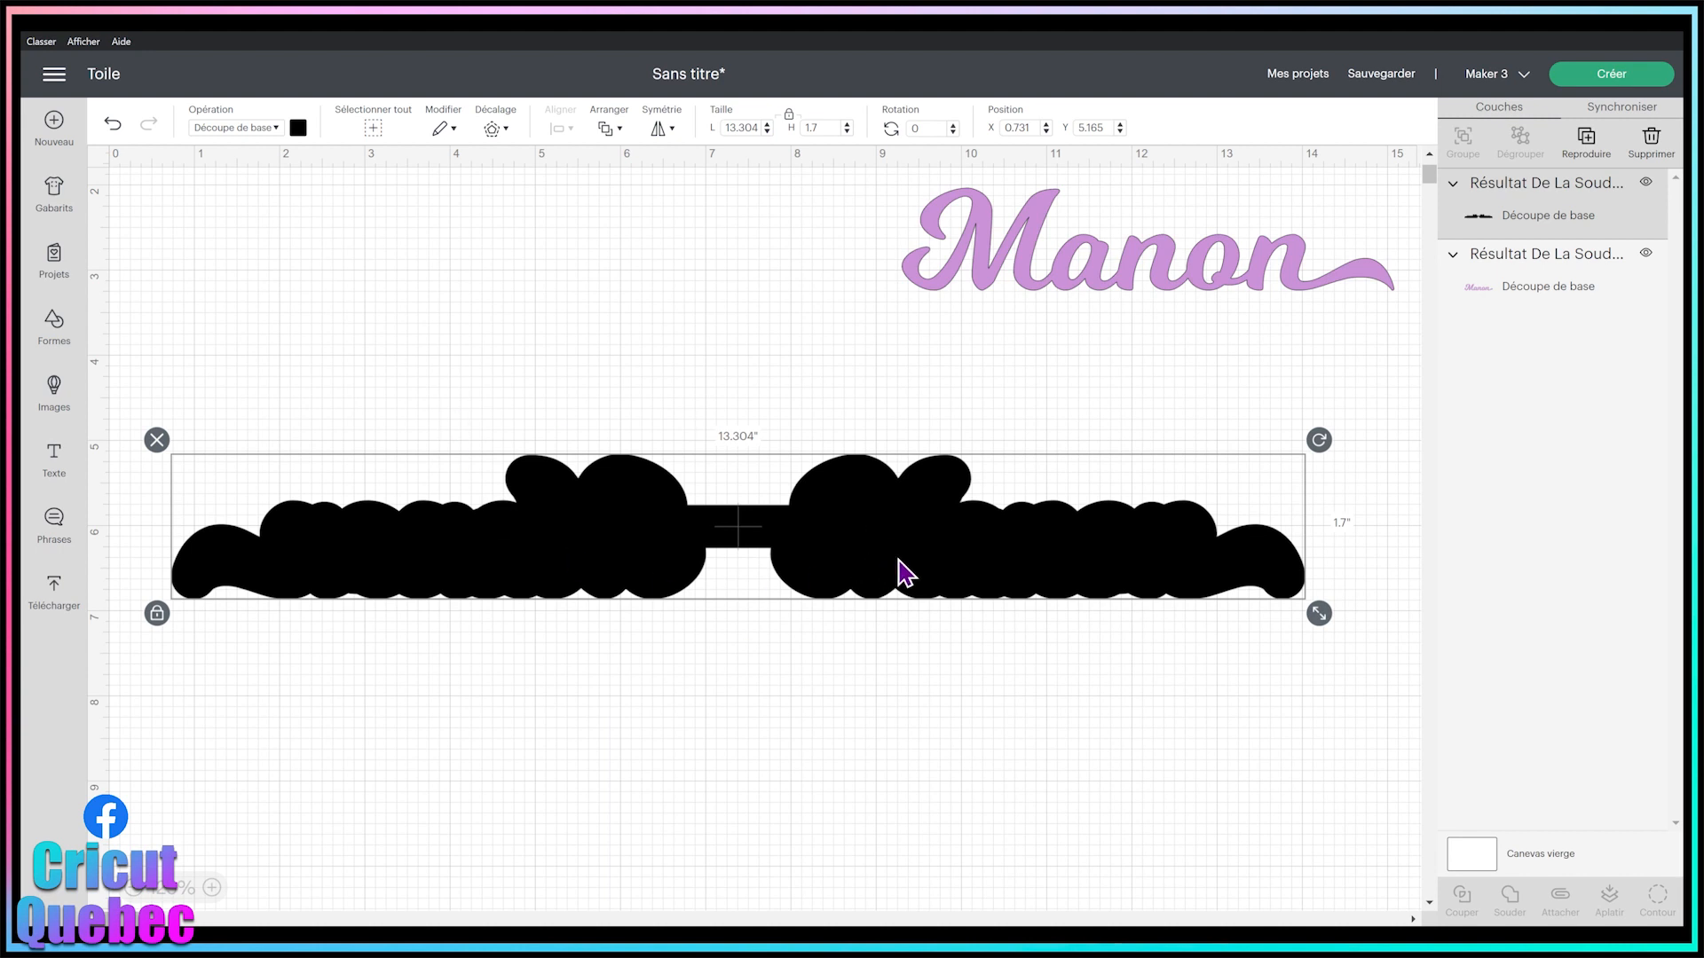
# Place the purple name over the right half of the welded black shape and arrange it in front.
pyautogui.click(706, 355)
pyautogui.moveTo(1168, 247); pyautogui.dragTo(1038, 515)
pyautogui.rightClick(901, 537)
pyautogui.click(981, 589)
pyautogui.click(967, 681)
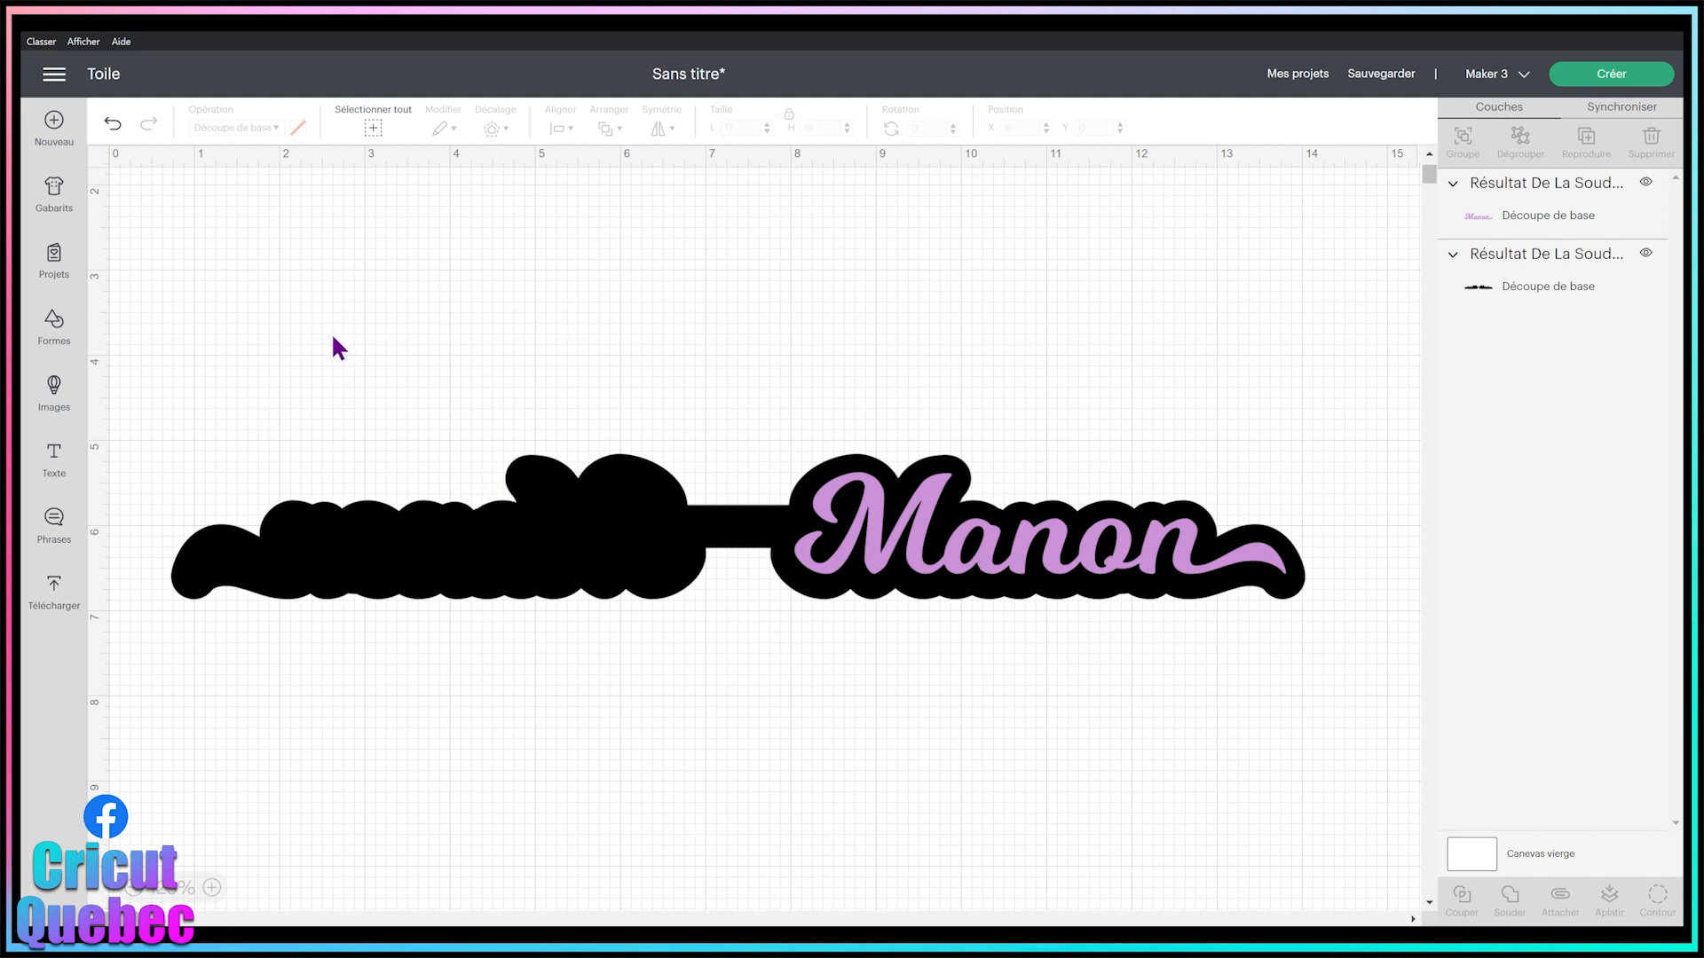
# Select the purple name and black shape together and scale them down proportionally to about 8.9 × 1.14 in.
pyautogui.moveTo(347, 329); pyautogui.dragTo(963, 738)
pyautogui.click(1218, 641)
pyautogui.moveTo(1129, 574); pyautogui.dragTo(1130, 574)
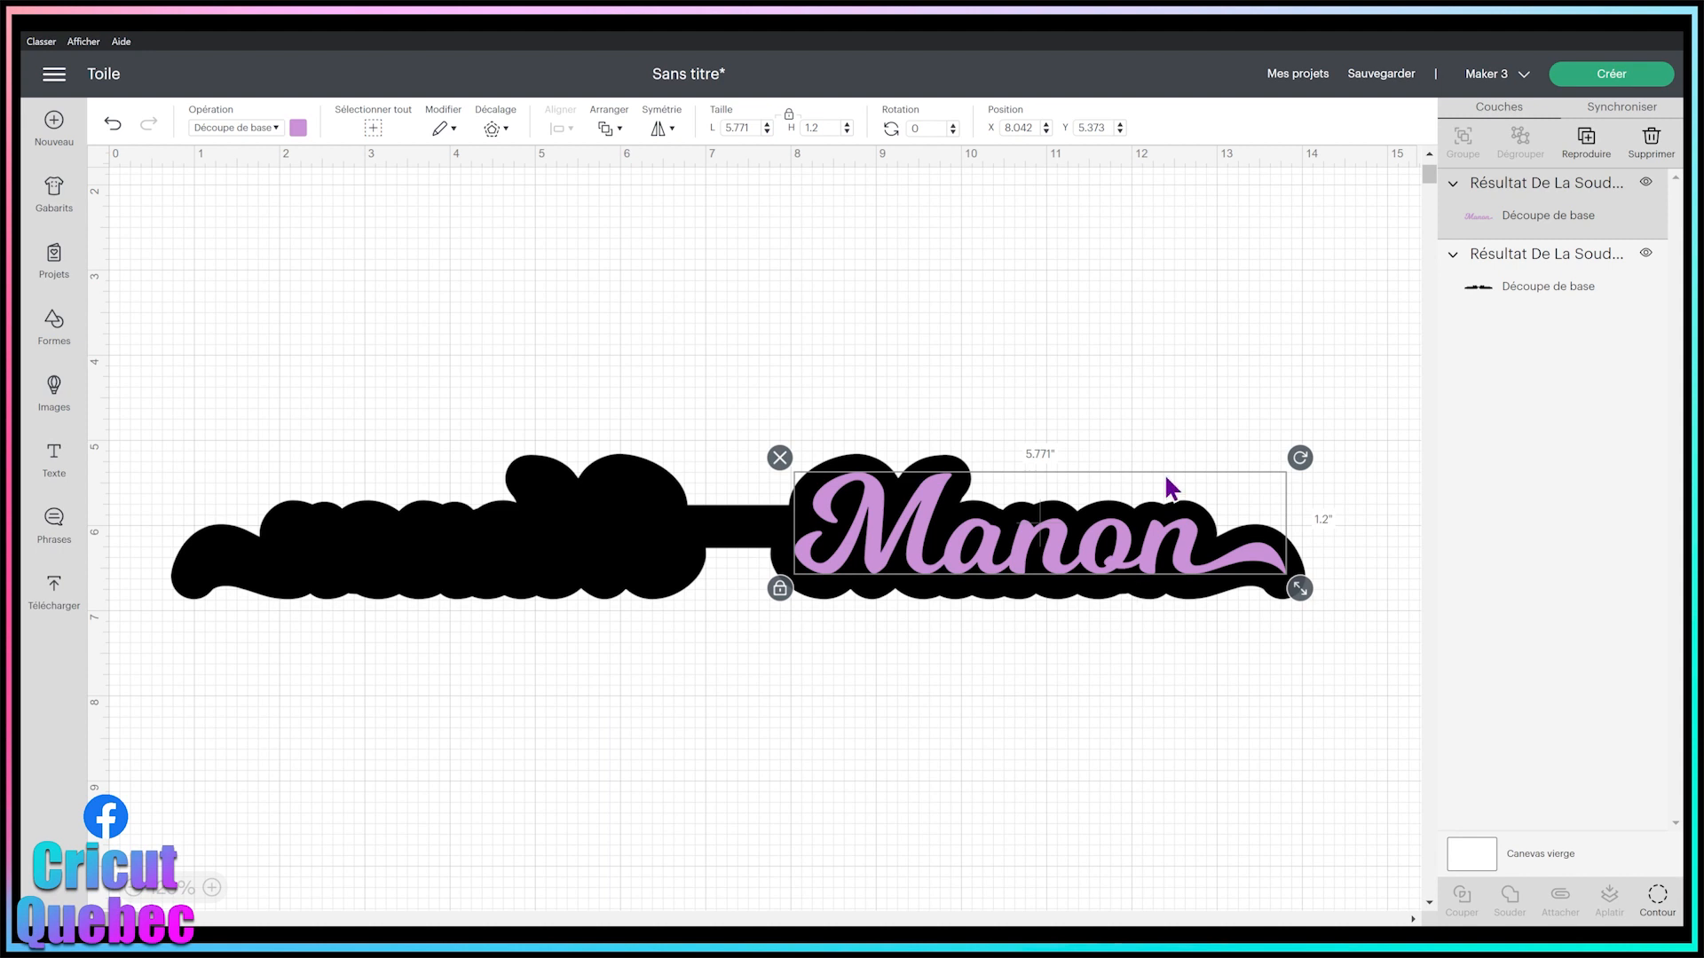
pyautogui.click(1207, 772)
pyautogui.moveTo(1286, 665); pyautogui.dragTo(1001, 485)
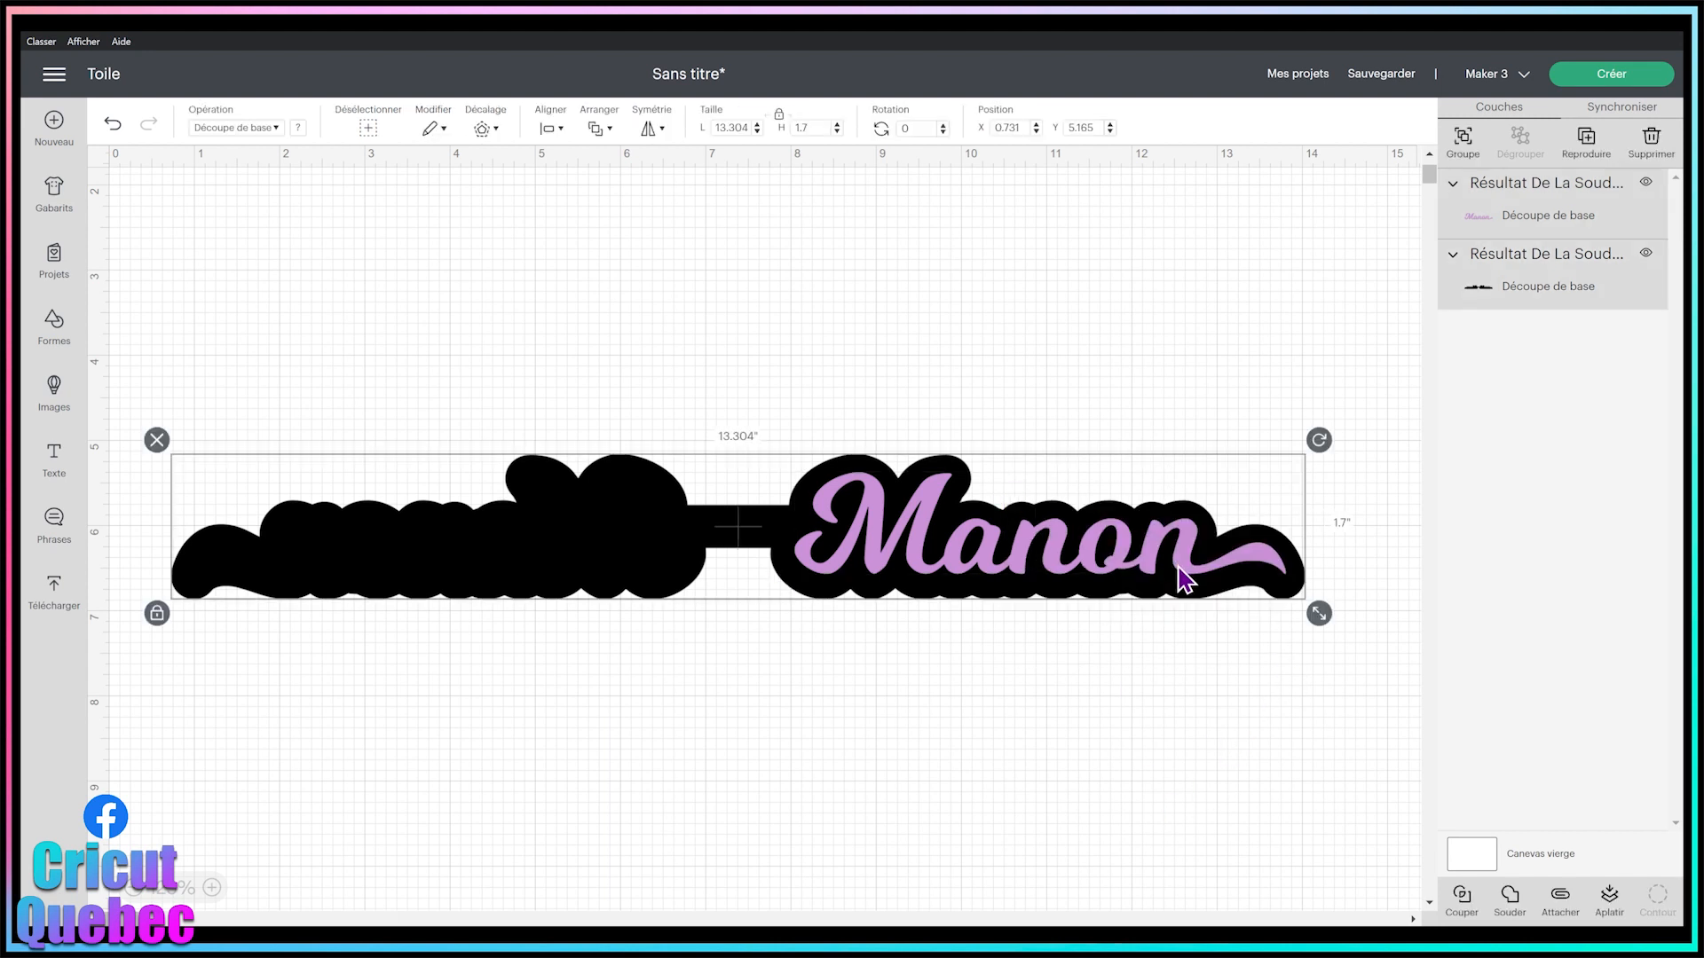
pyautogui.moveTo(1323, 621); pyautogui.dragTo(943, 509)
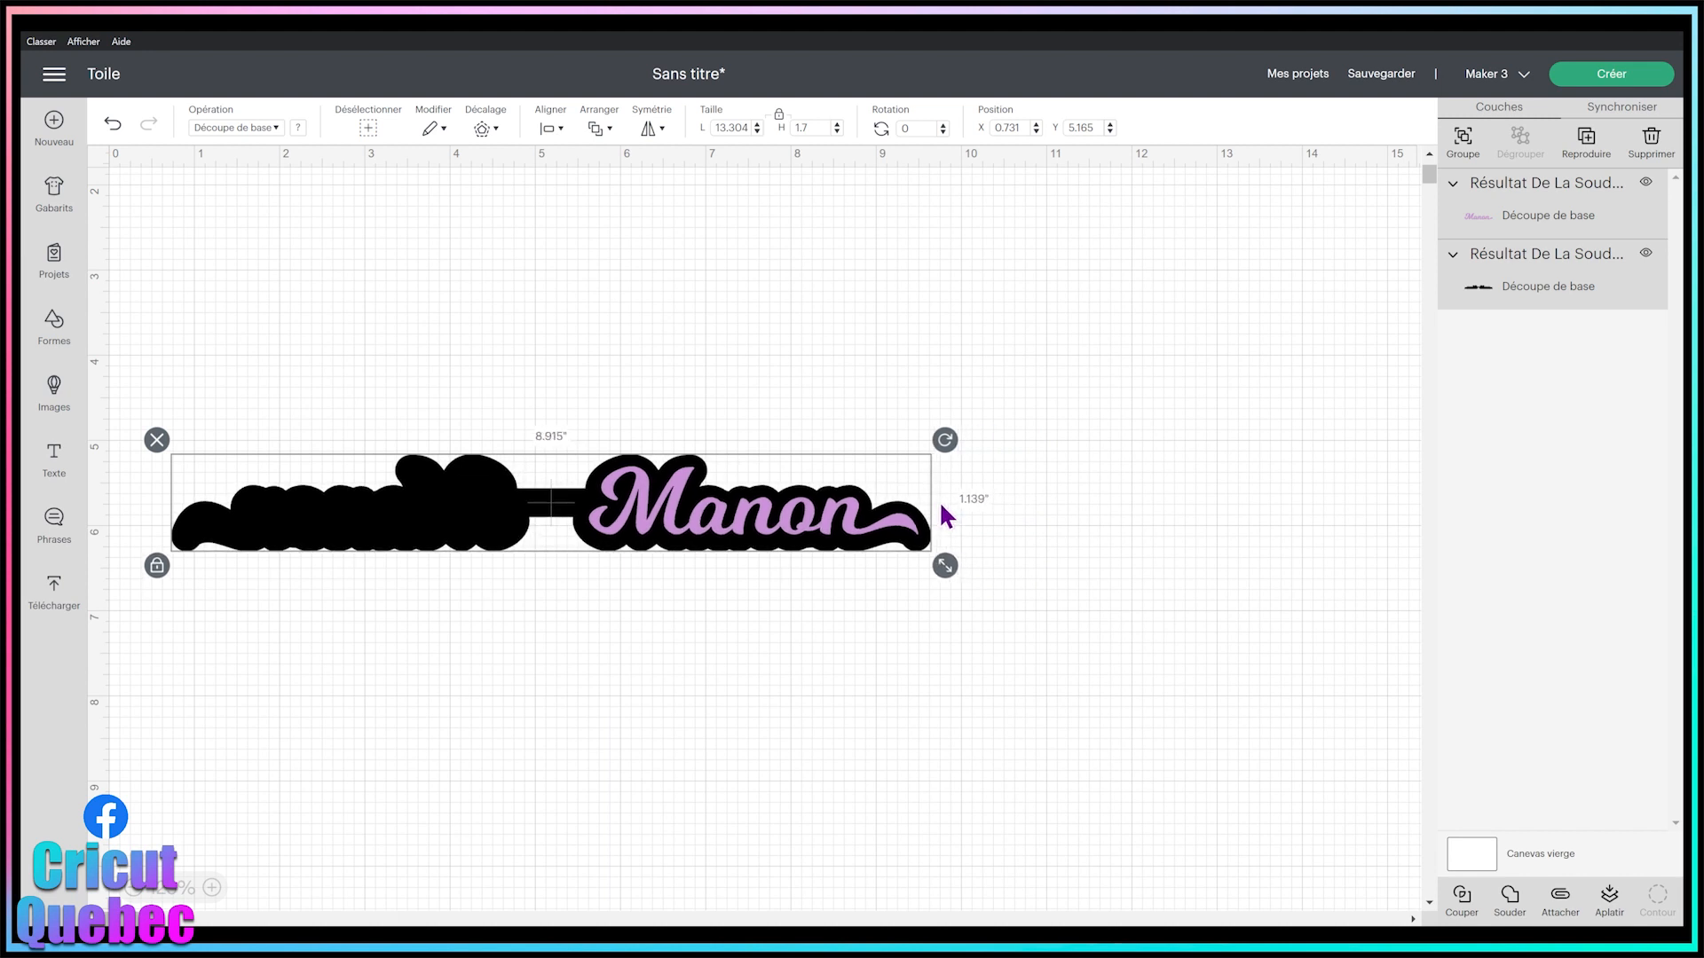
# Separate the layers by moving the black shape near the top of the canvas and the purple name just below it.
pyautogui.click(799, 597)
pyautogui.click(760, 525)
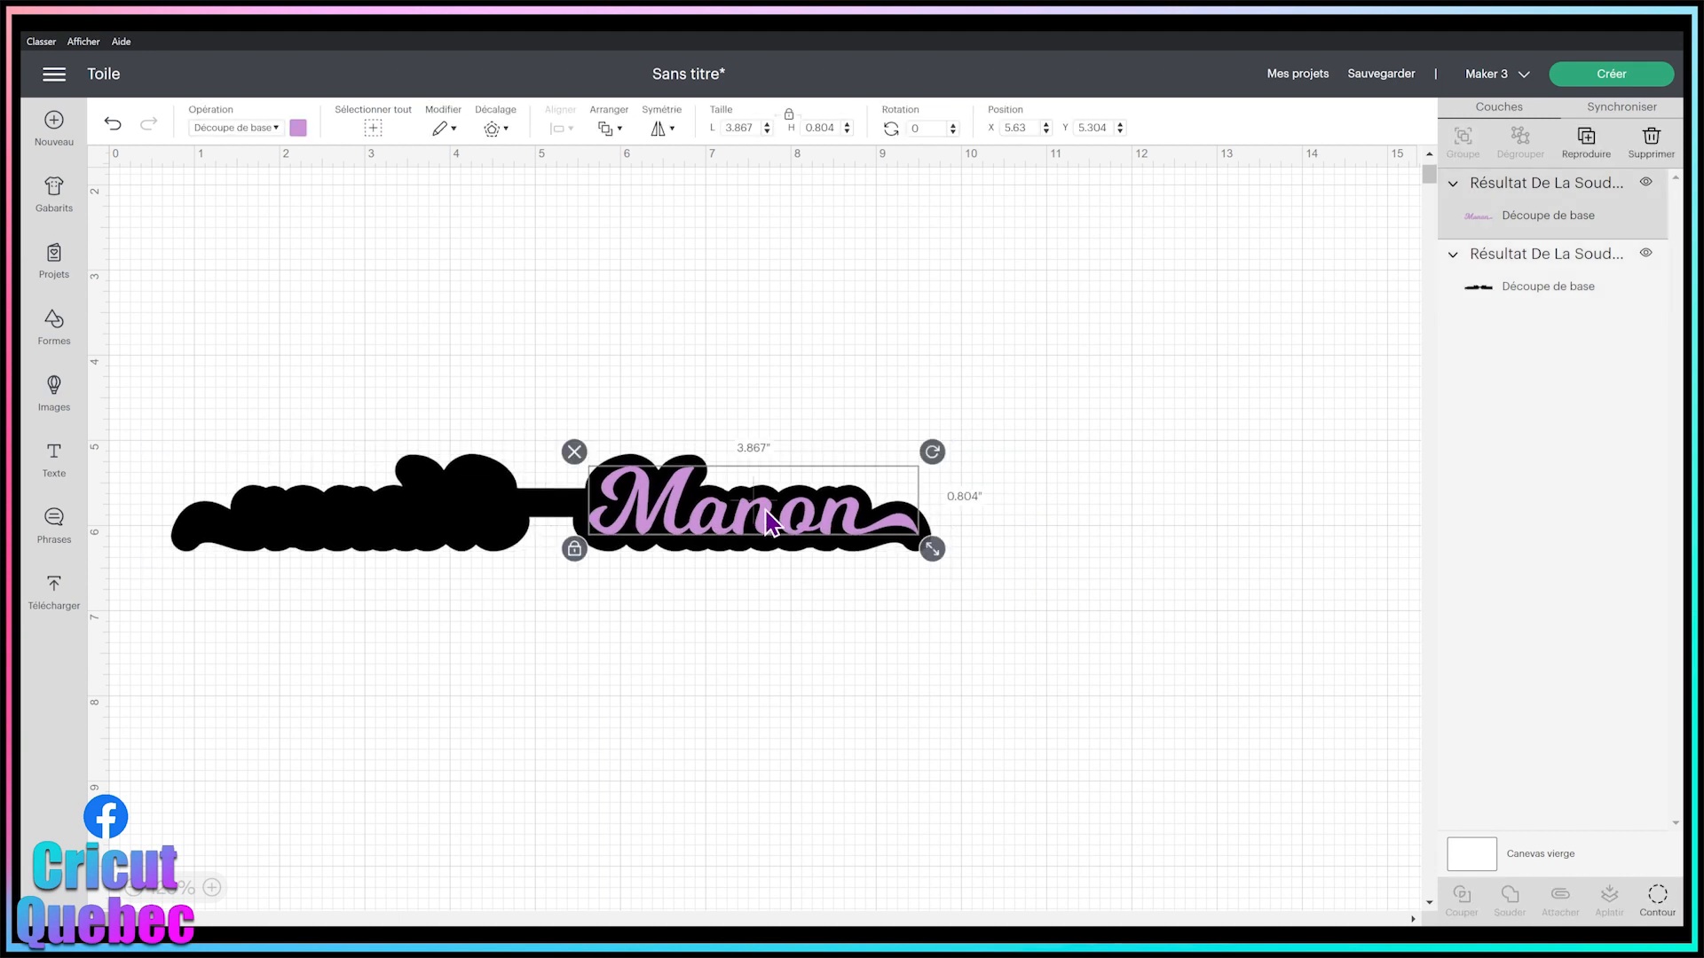
pyautogui.click(962, 664)
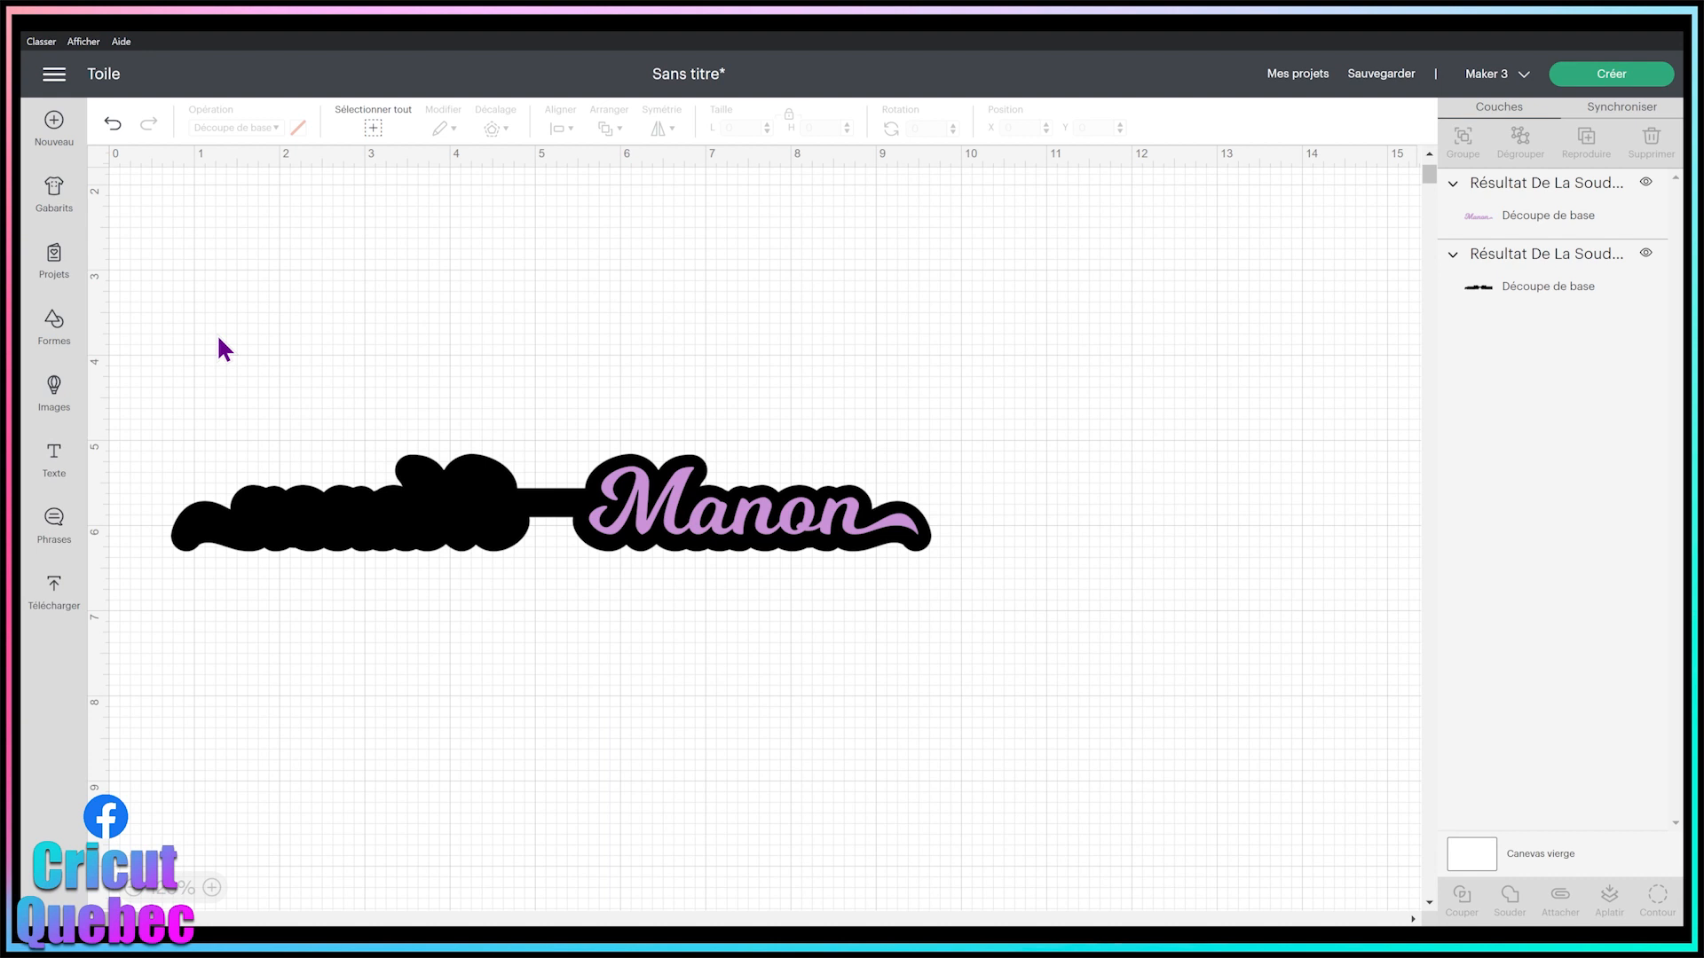
pyautogui.moveTo(411, 533); pyautogui.dragTo(455, 309)
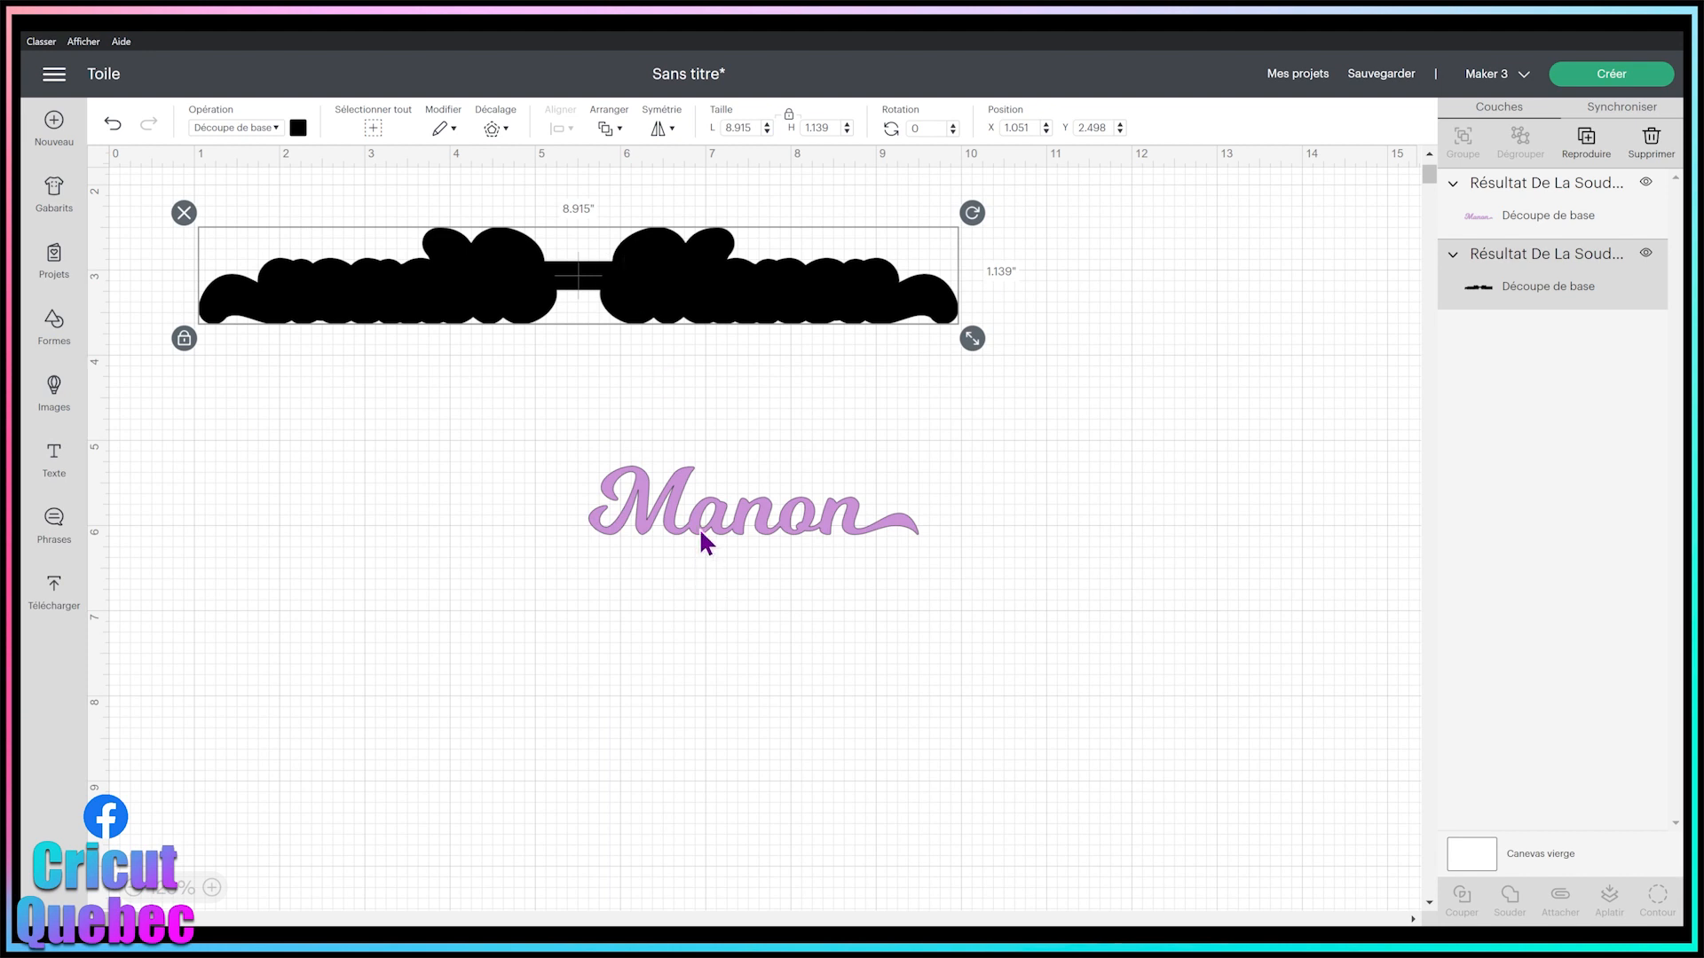
pyautogui.moveTo(700, 524); pyautogui.dragTo(724, 421)
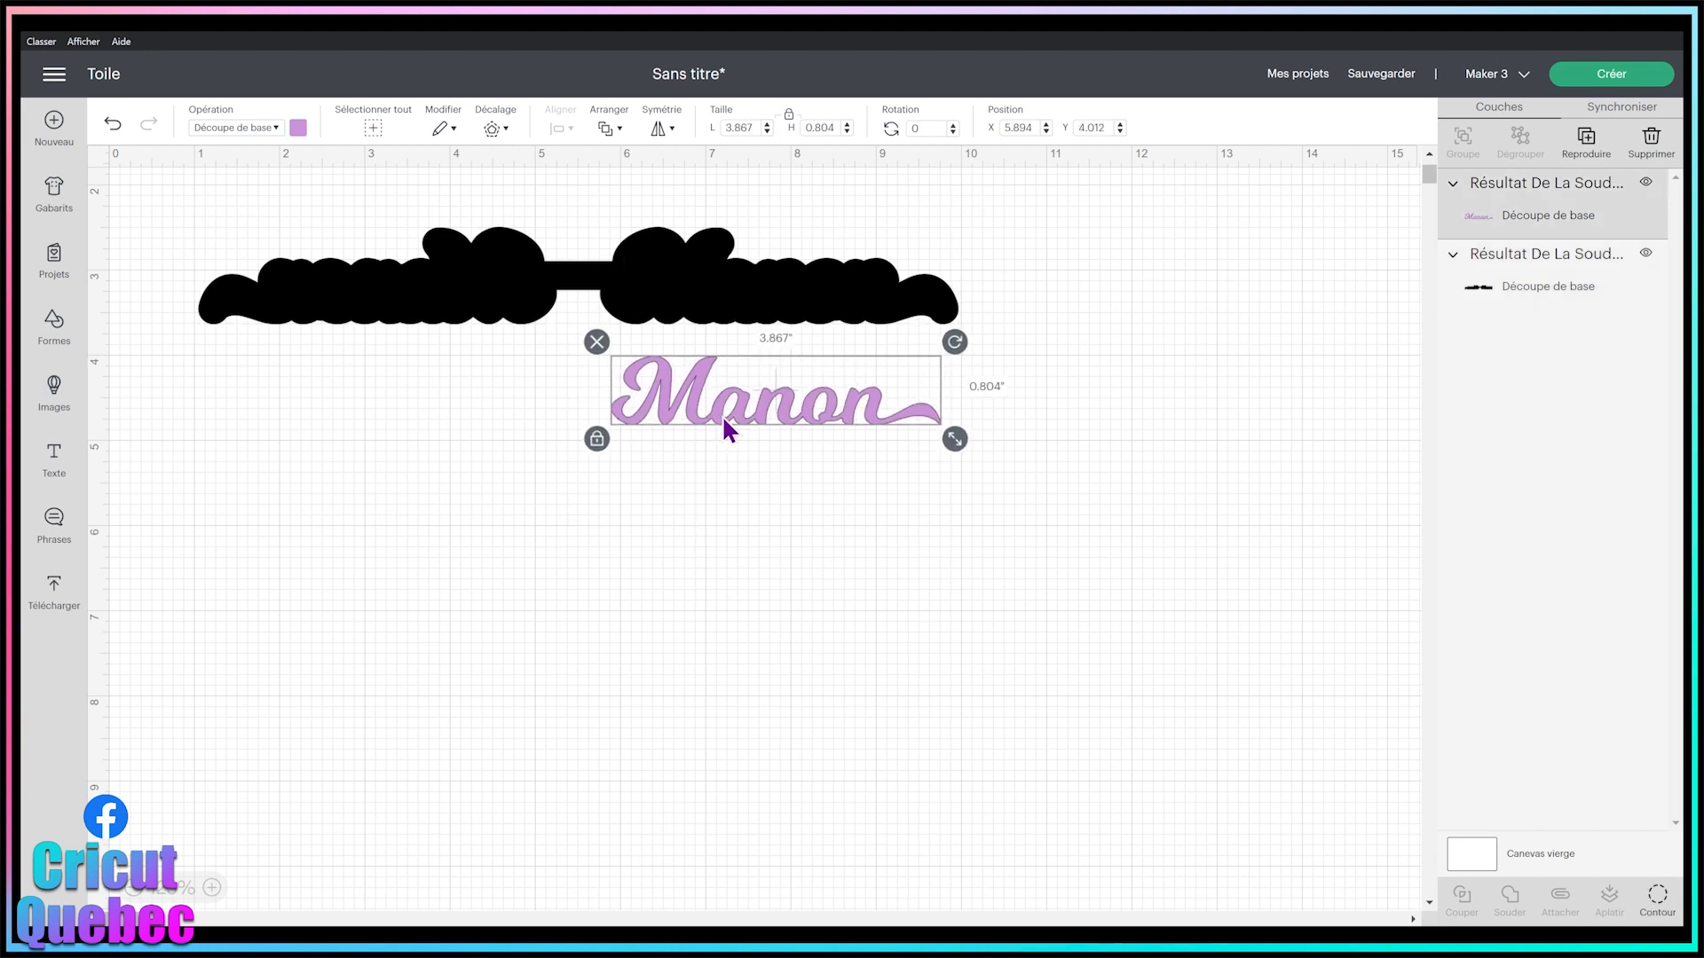